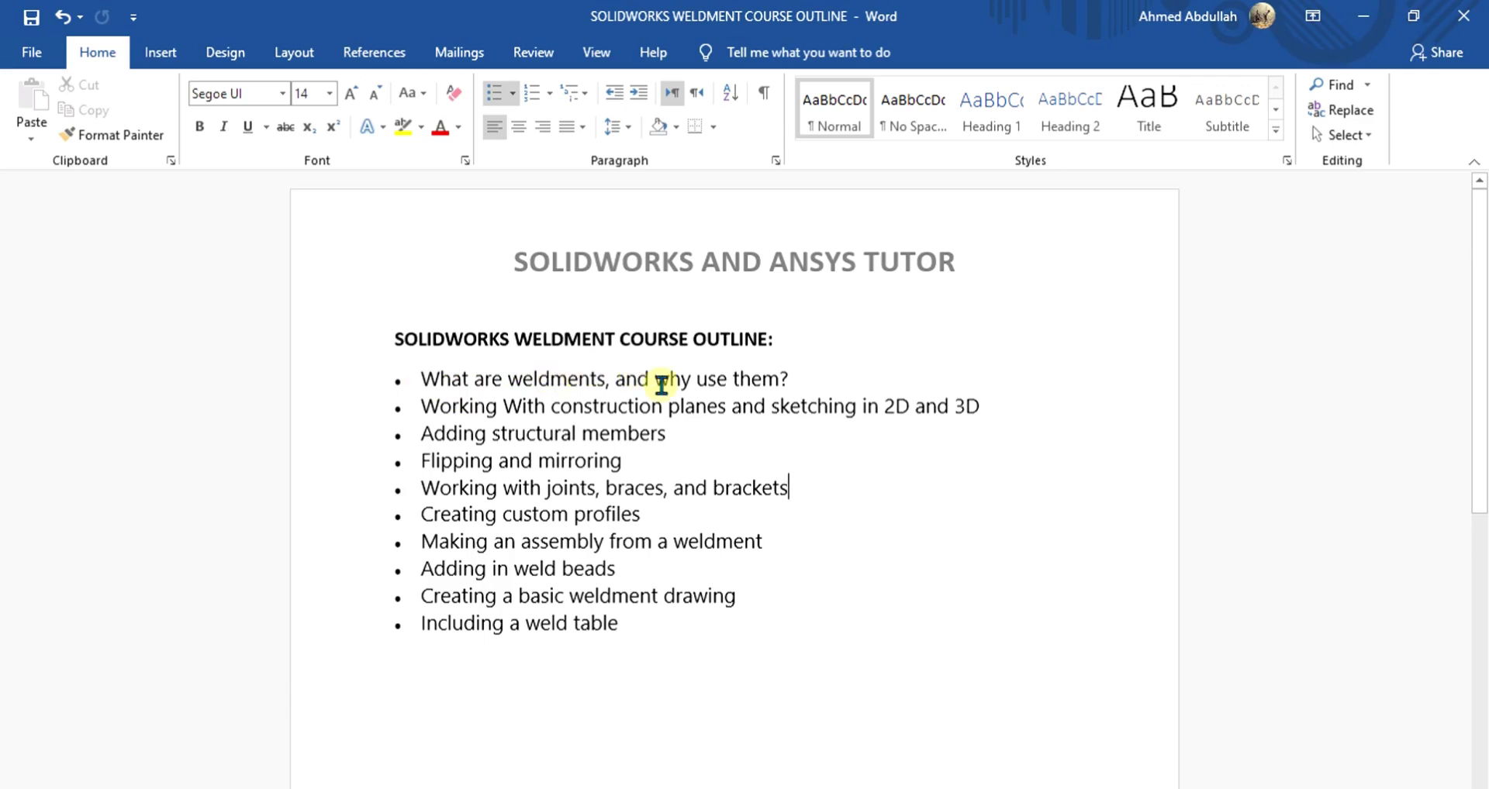
- Scroll through the Word weldment course outline, then minimize Word to show the desktop
scroll(689, 413, down, 3)
scroll(688, 411, up, 3)
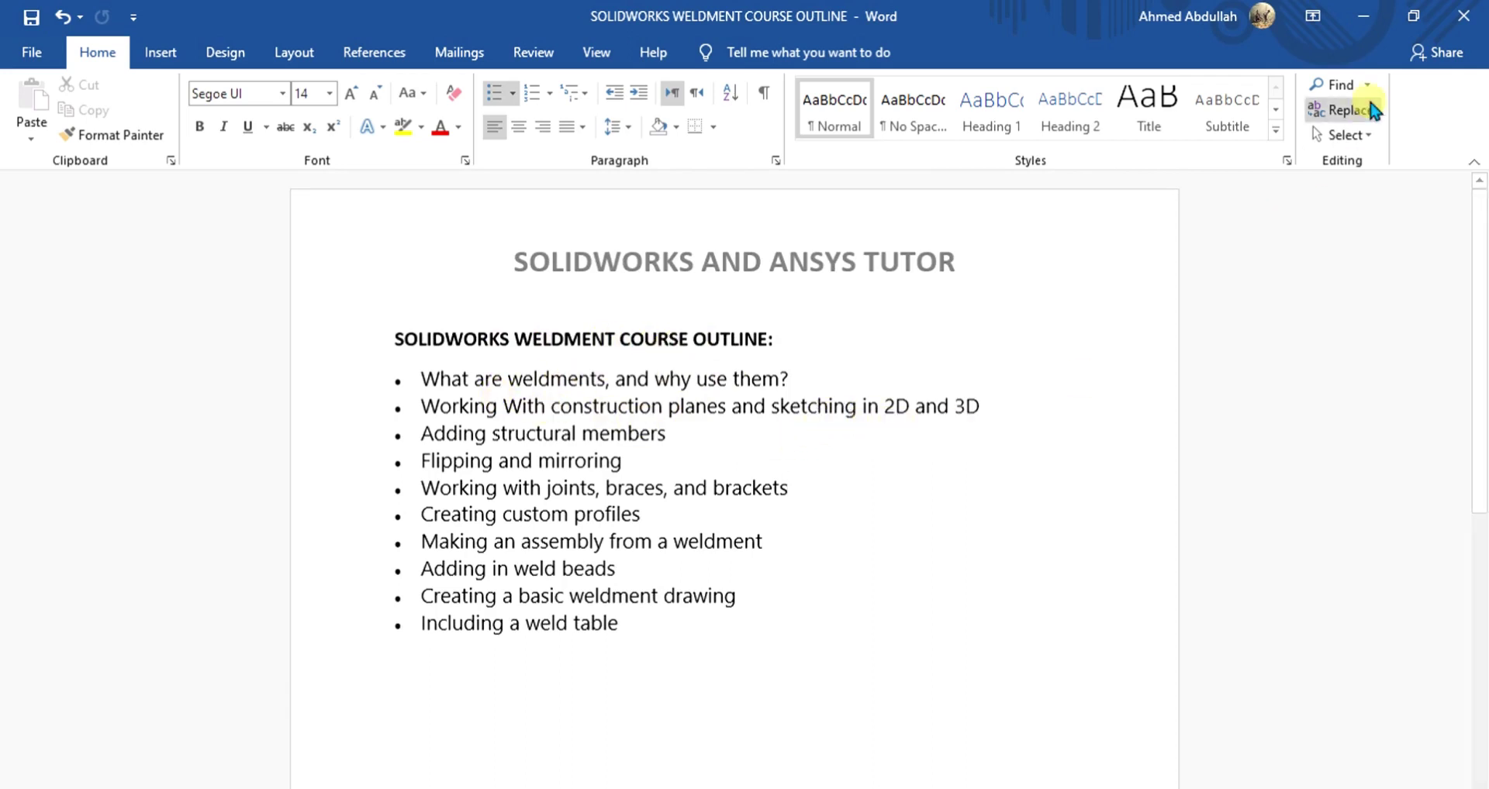
click(1362, 16)
- Restore SOLIDWORKS Part1 and select the square sketch's top, right and left edges
click(940, 773)
mouse_move(845, 559)
middle_down()
mouse_move(838, 465)
mouse_move(983, 442)
mouse_move(987, 480)
mouse_move(891, 431)
mouse_move(824, 525)
mouse_move(940, 445)
mouse_move(847, 455)
mouse_move(847, 468)
middle_up()
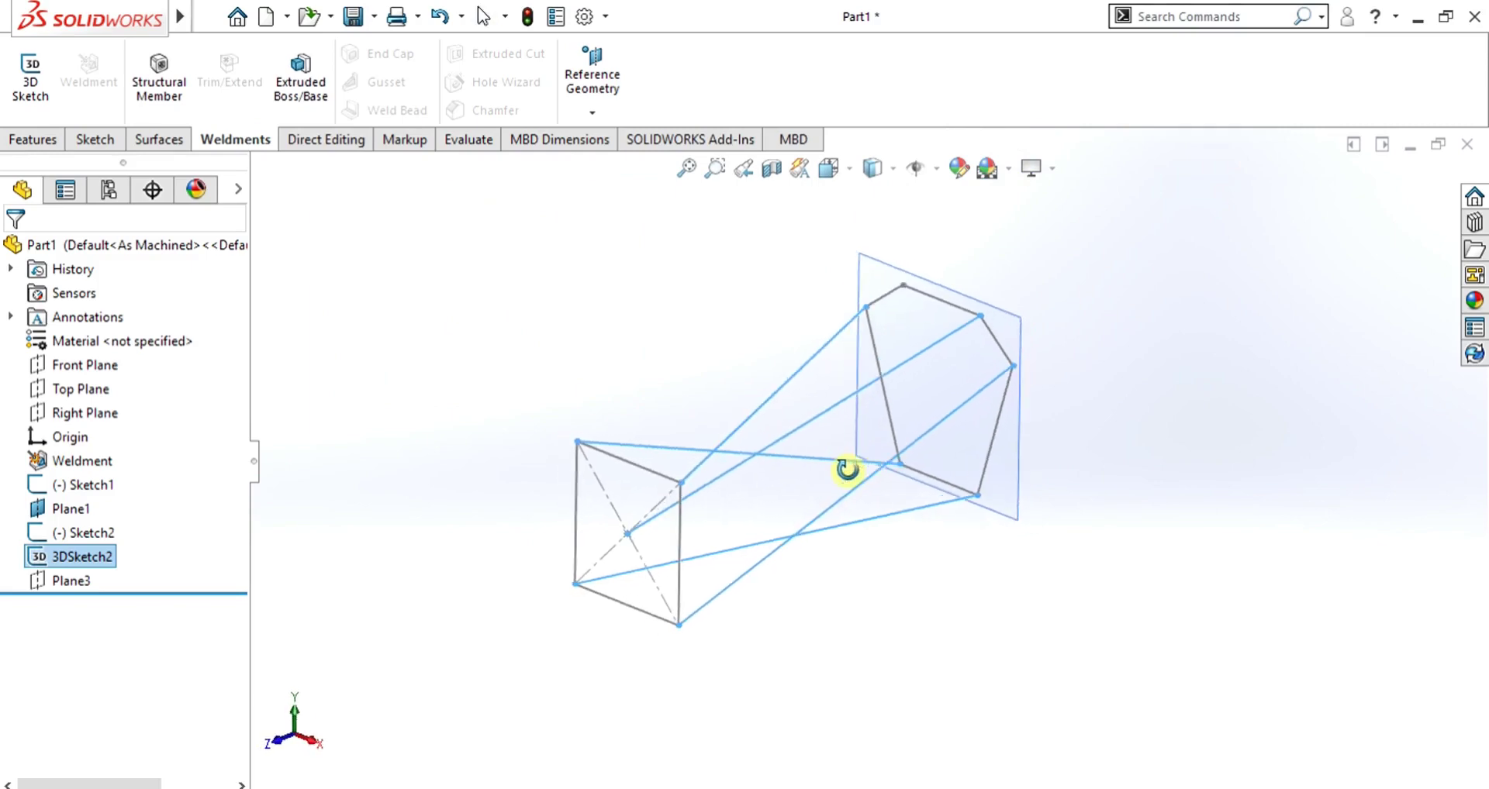
click(622, 463)
click(678, 533)
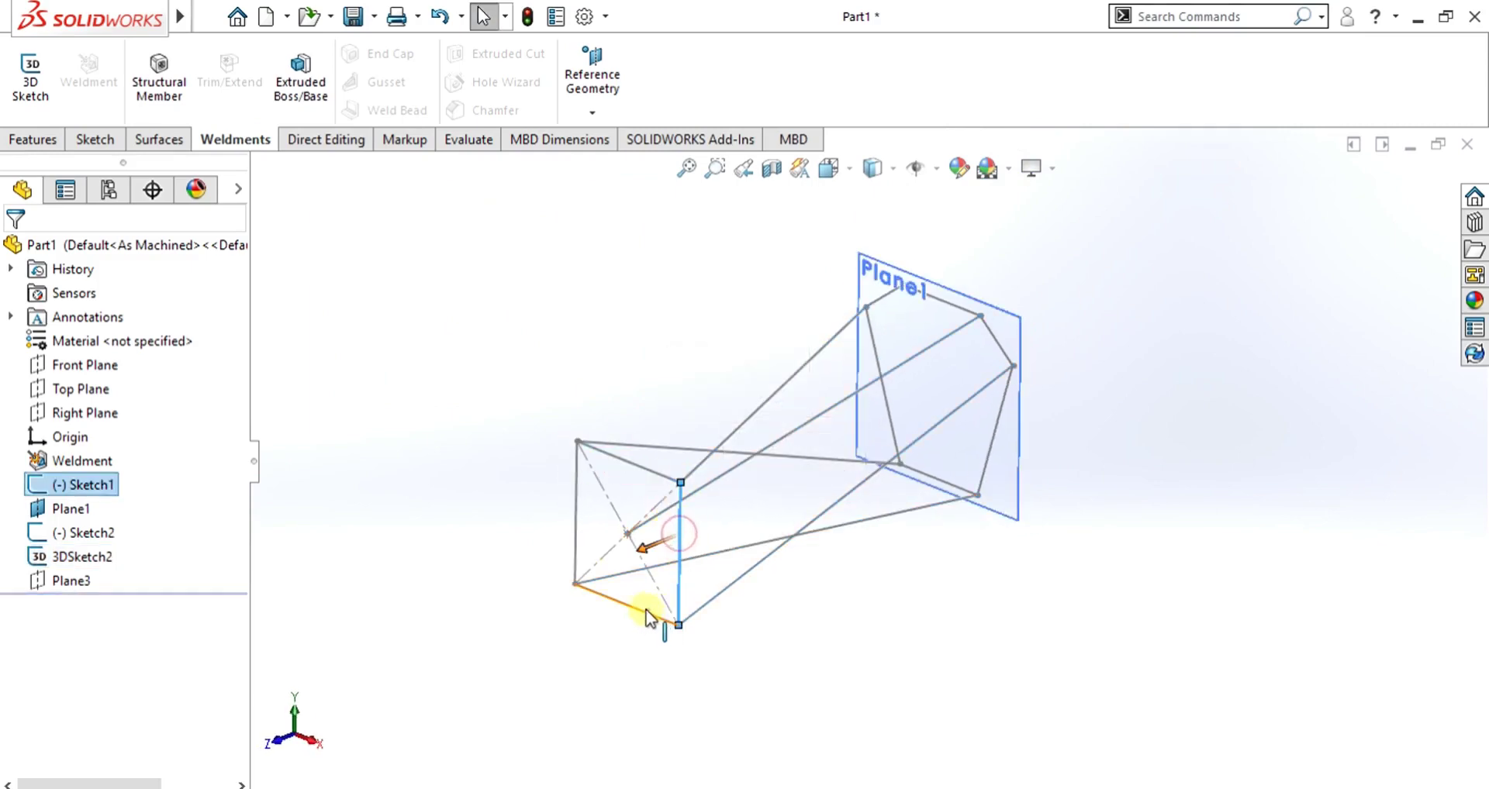
click(575, 519)
- Inspect a 3D line running to the hexagon from several angles, then close Part1
middle_drag(904, 574, 858, 416)
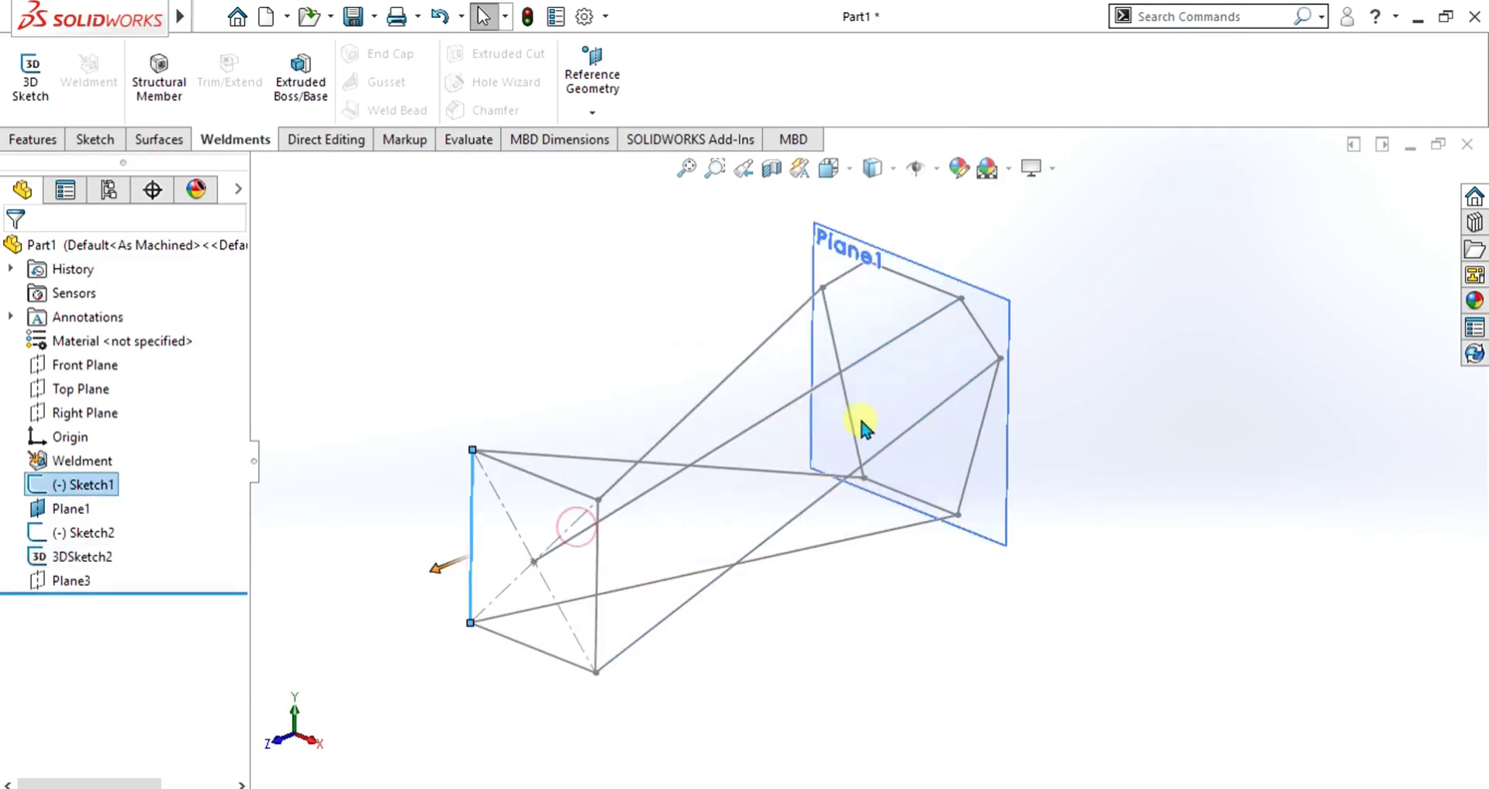
click(862, 361)
mouse_move(824, 475)
middle_down()
mouse_move(913, 475)
mouse_move(848, 499)
mouse_move(791, 498)
mouse_move(828, 488)
mouse_move(793, 481)
mouse_move(738, 499)
mouse_move(804, 512)
mouse_move(859, 400)
middle_up()
mouse_move(859, 465)
middle_down()
mouse_move(940, 445)
mouse_move(814, 462)
mouse_move(823, 471)
mouse_move(738, 542)
mouse_move(814, 538)
mouse_move(847, 431)
mouse_move(894, 470)
mouse_move(618, 295)
middle_up()
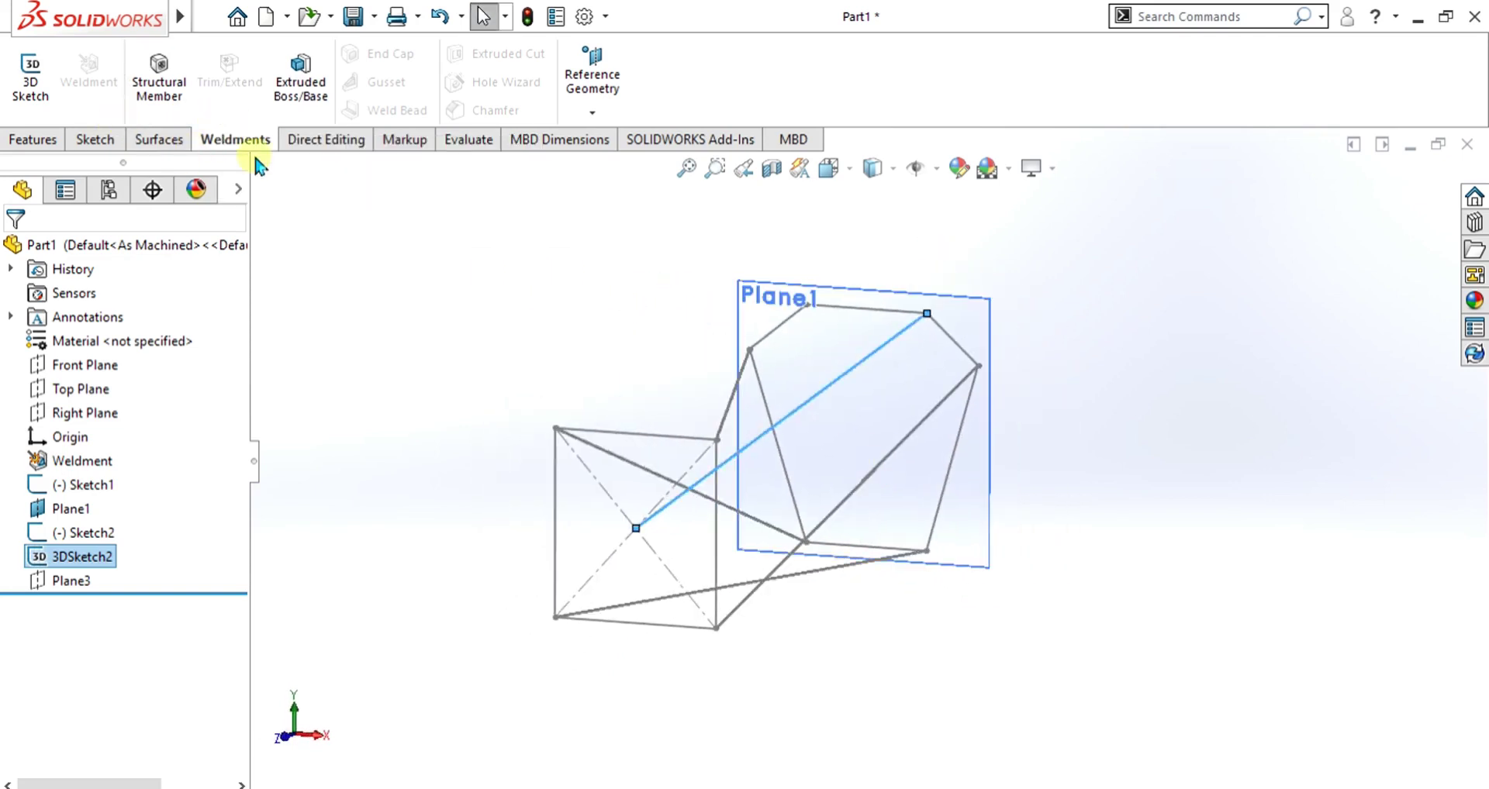
click(1468, 145)
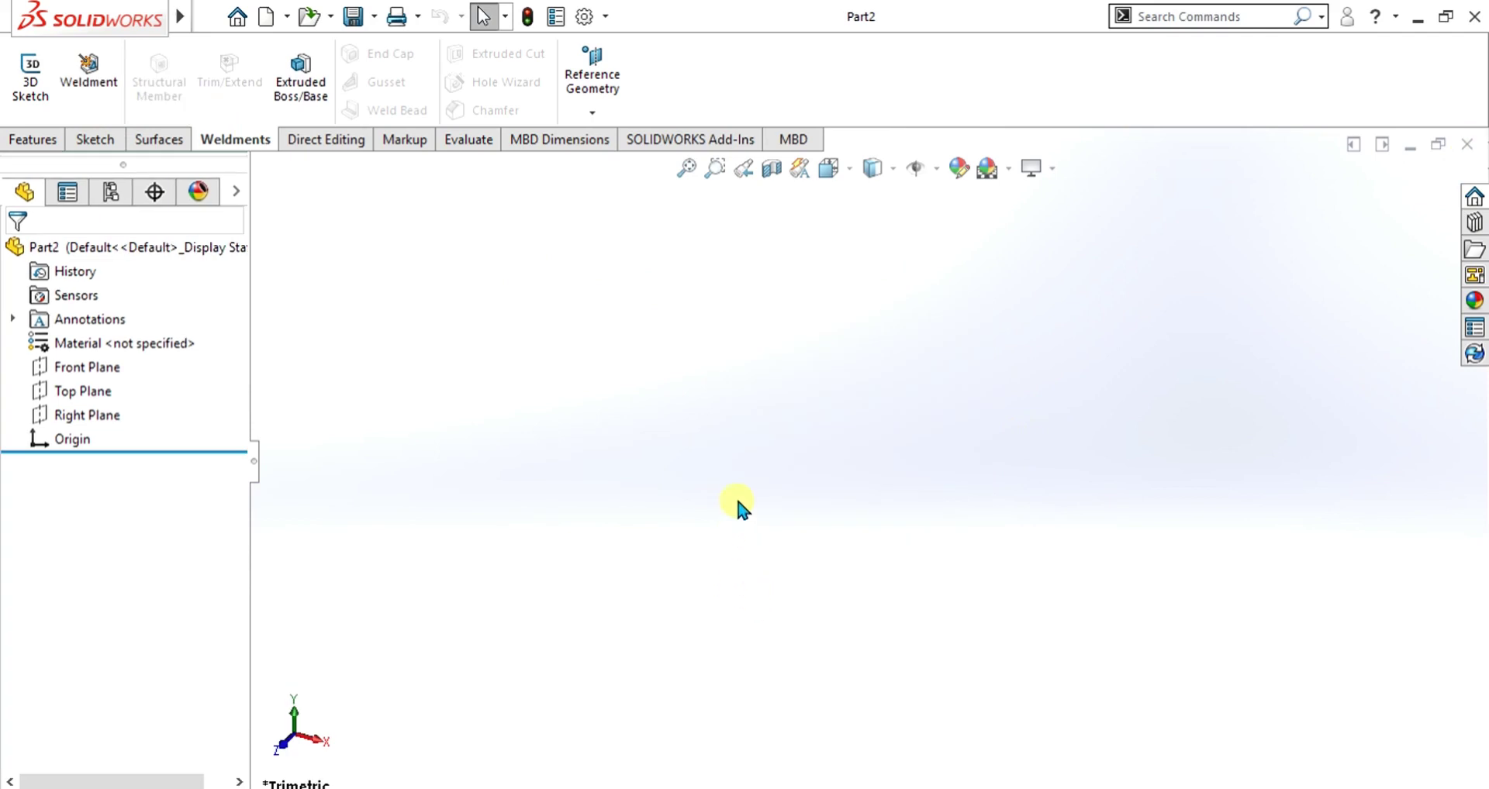
- Set the Part2 scene background to Plain White and highlight the Front Plane
click(989, 168)
click(1009, 225)
click(31, 139)
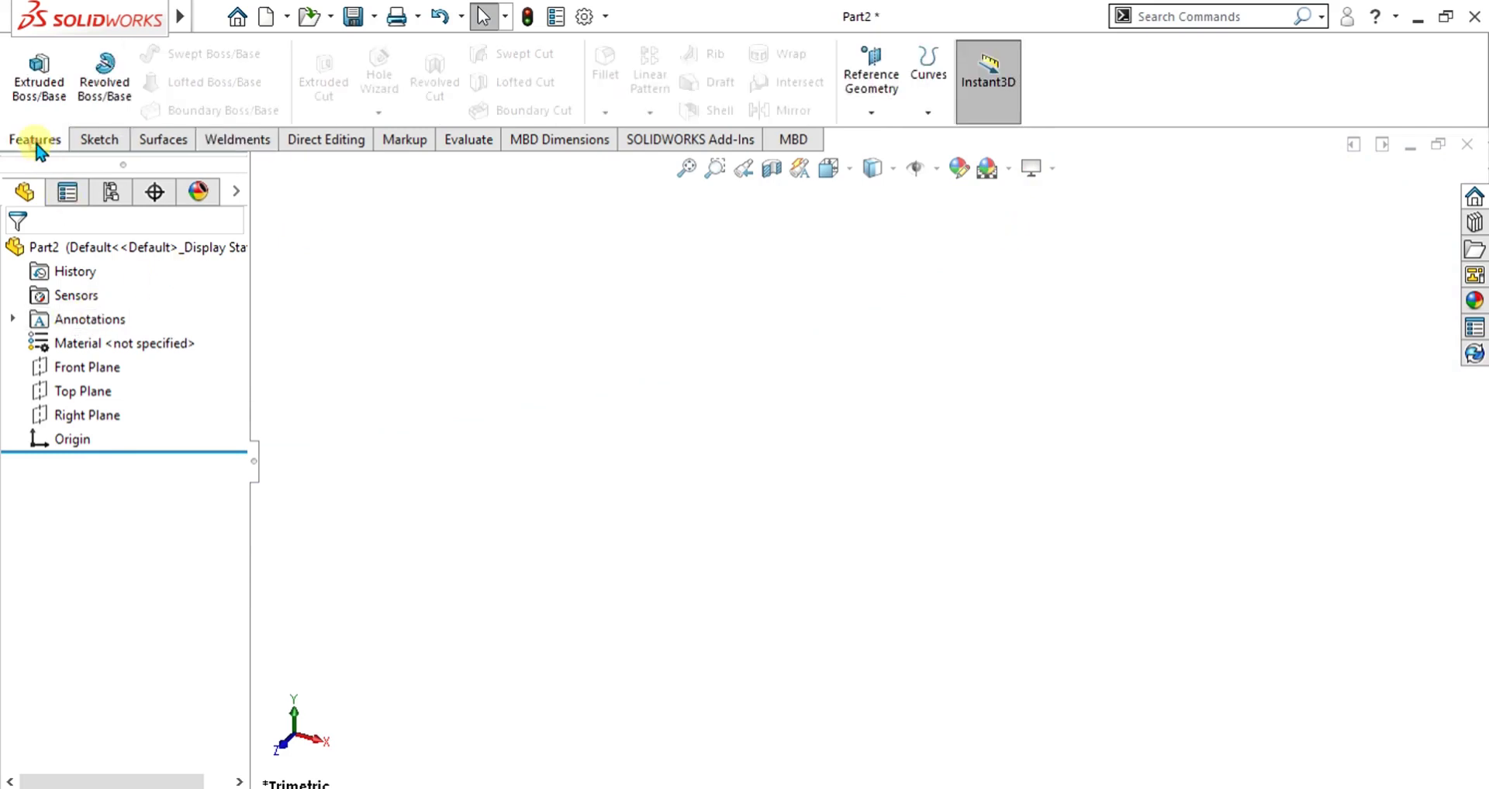
click(81, 372)
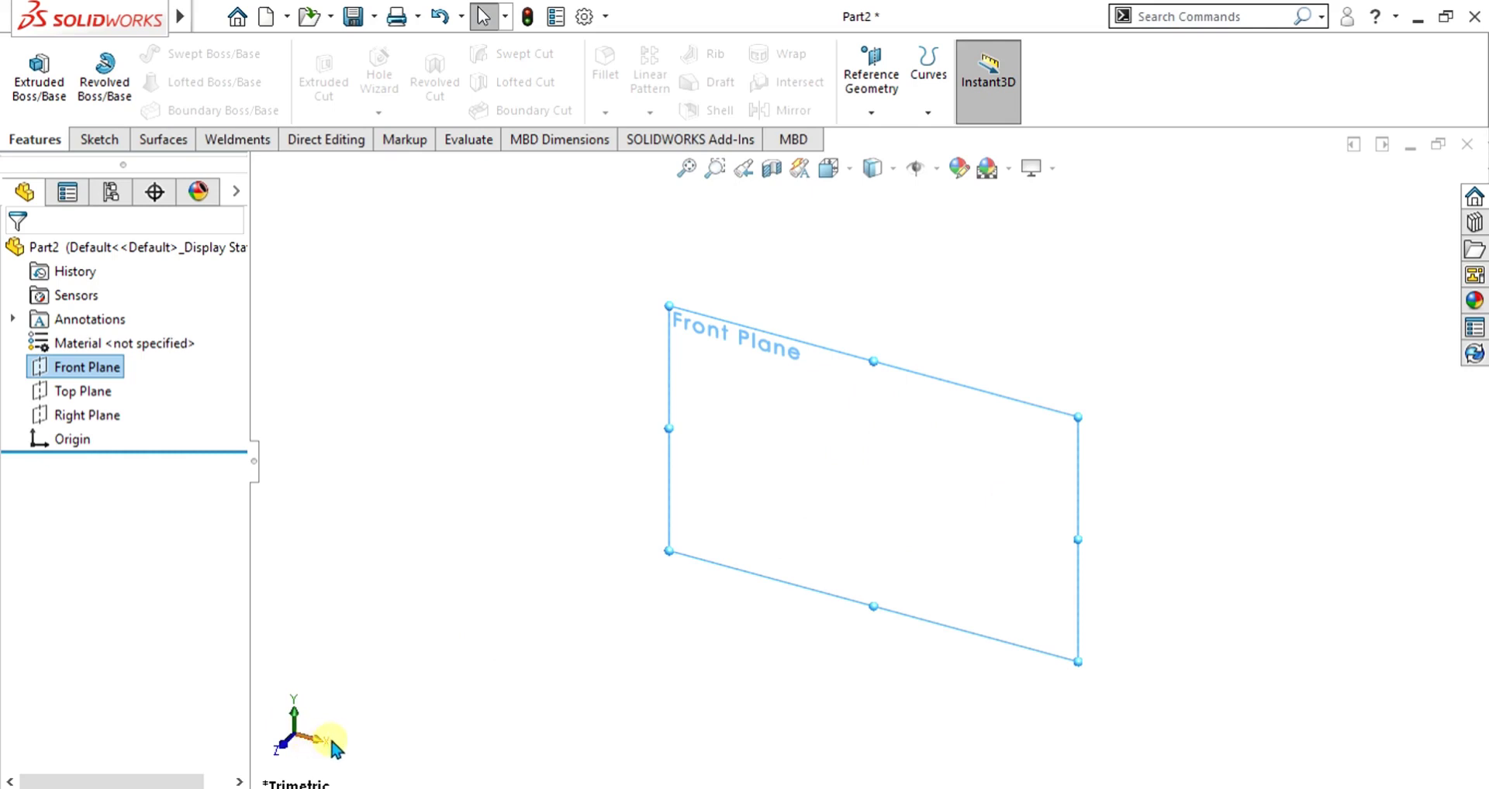
- Highlight the Top and Right Planes, then start a sketch on the Front Plane
click(100, 141)
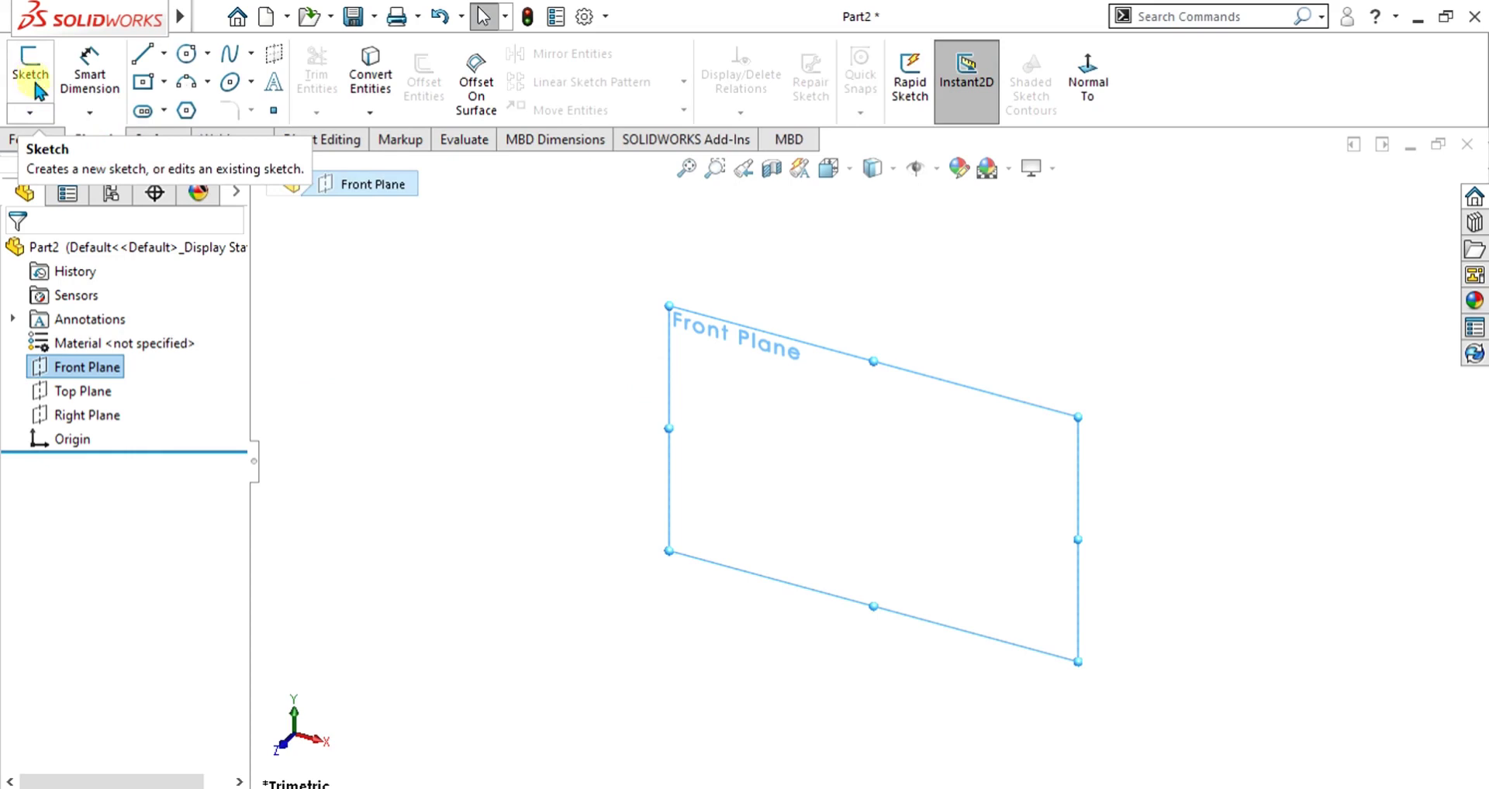
click(80, 391)
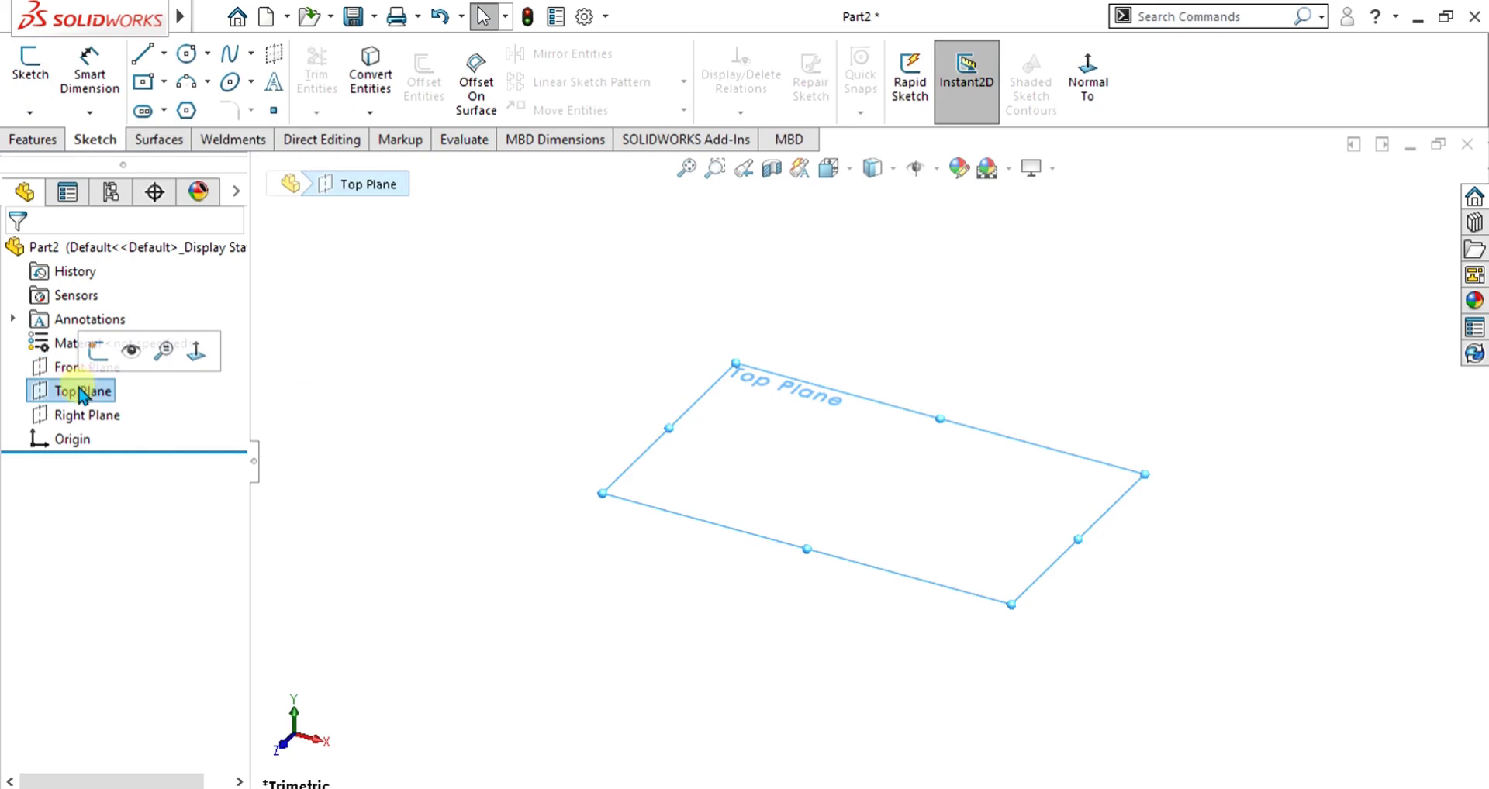
click(61, 423)
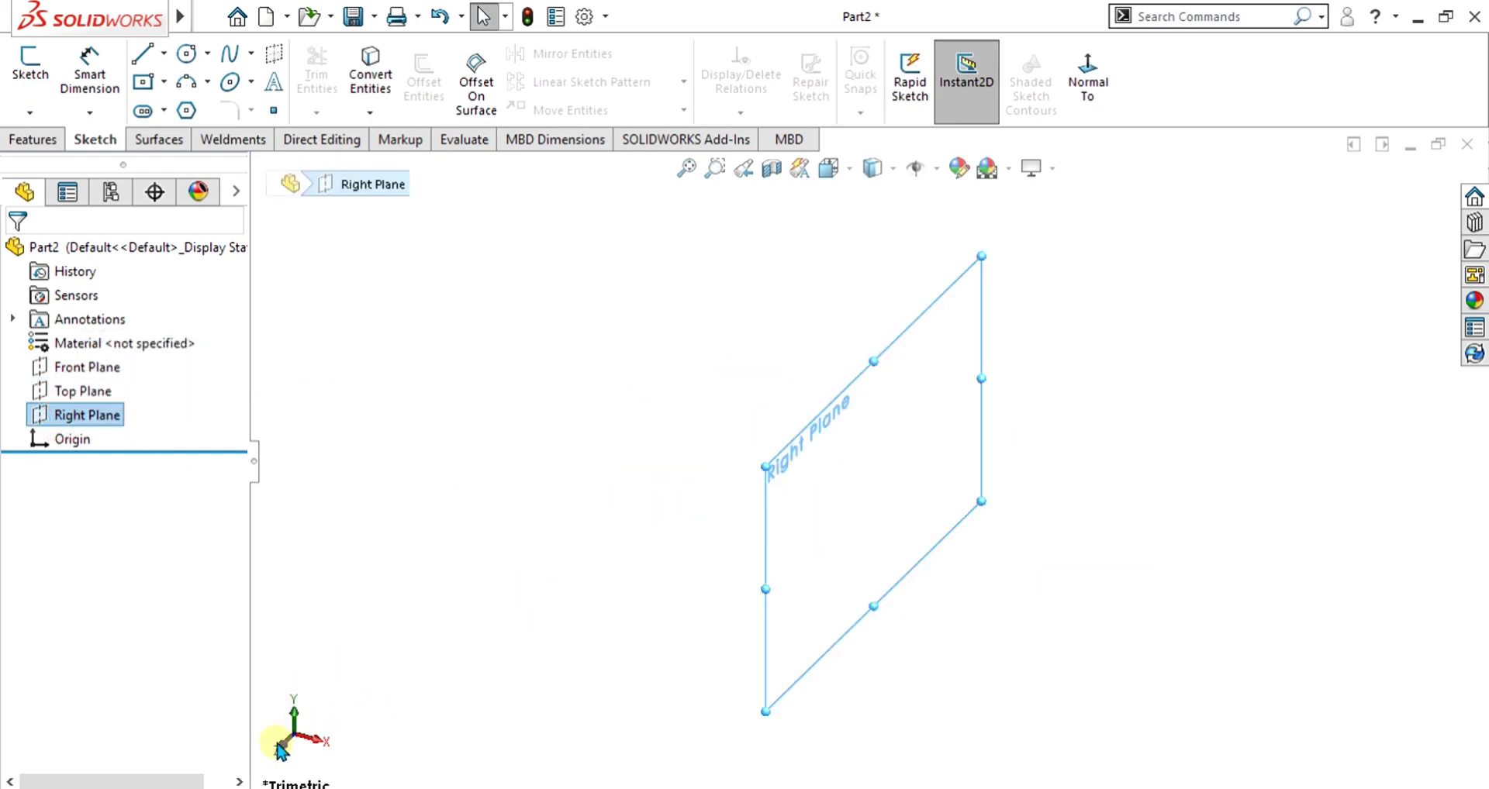
click(82, 368)
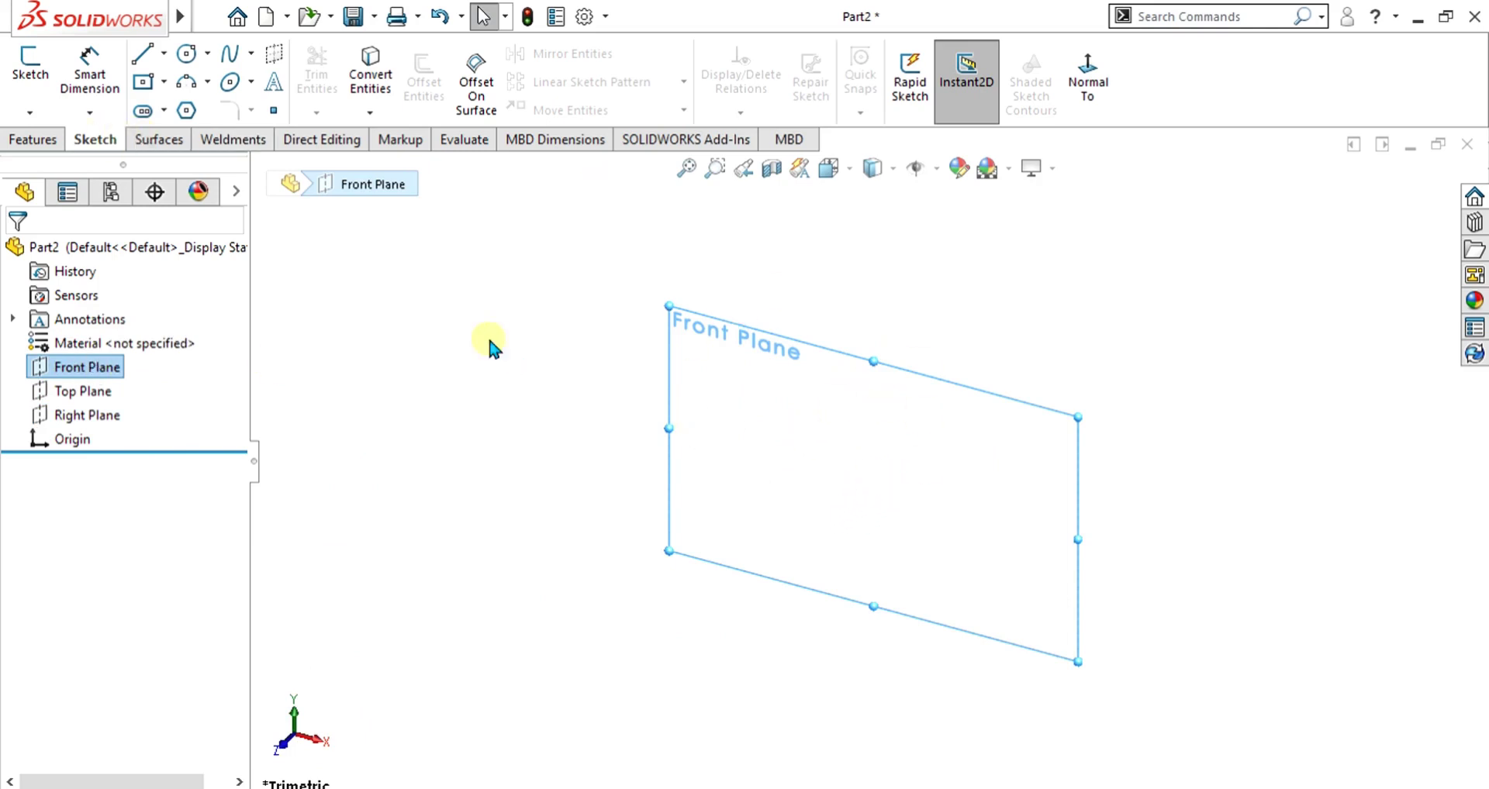
click(32, 74)
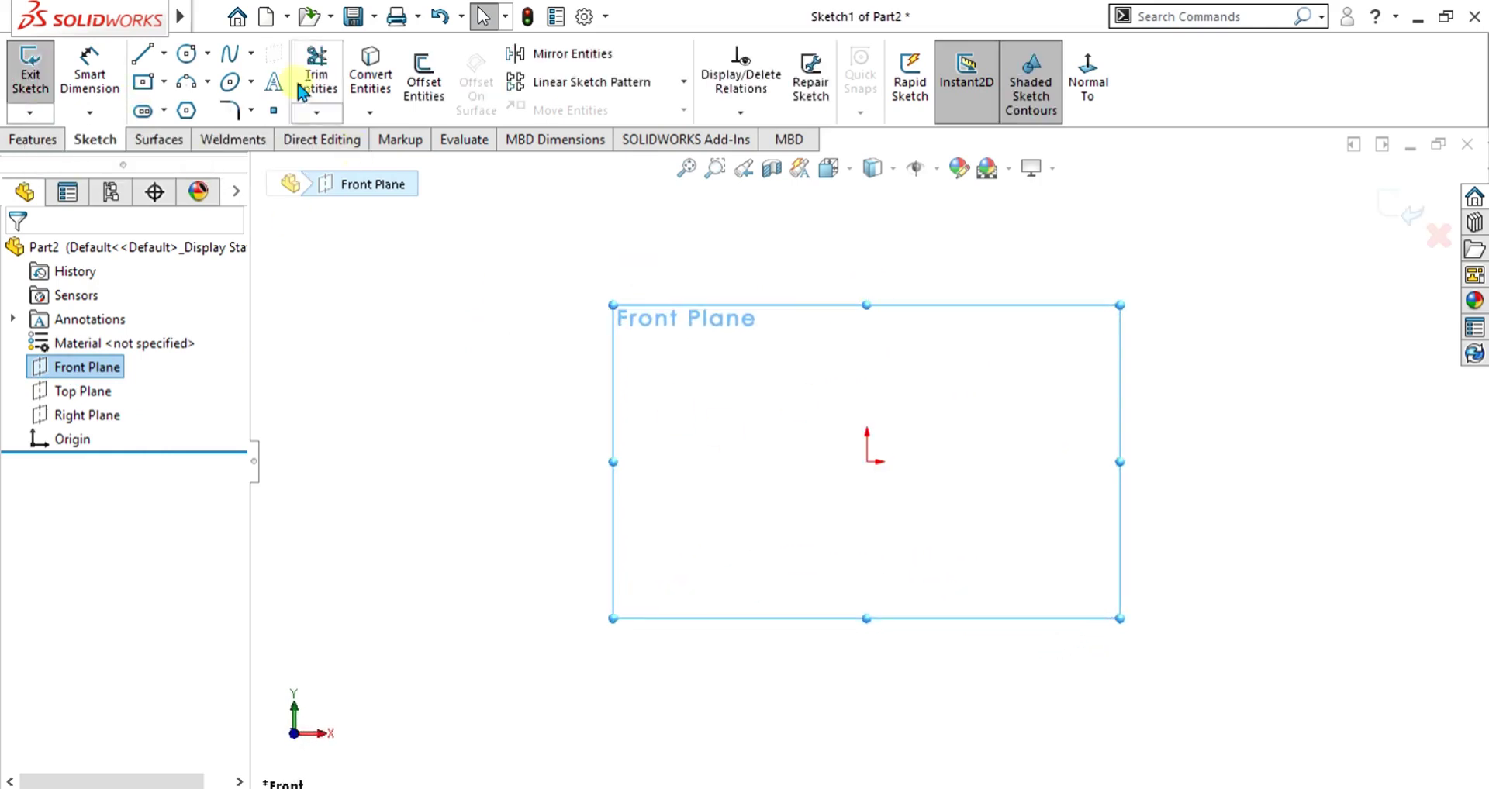
- Draw a centre-rectangle square from the origin, discarding an accidental second rectangle
click(145, 82)
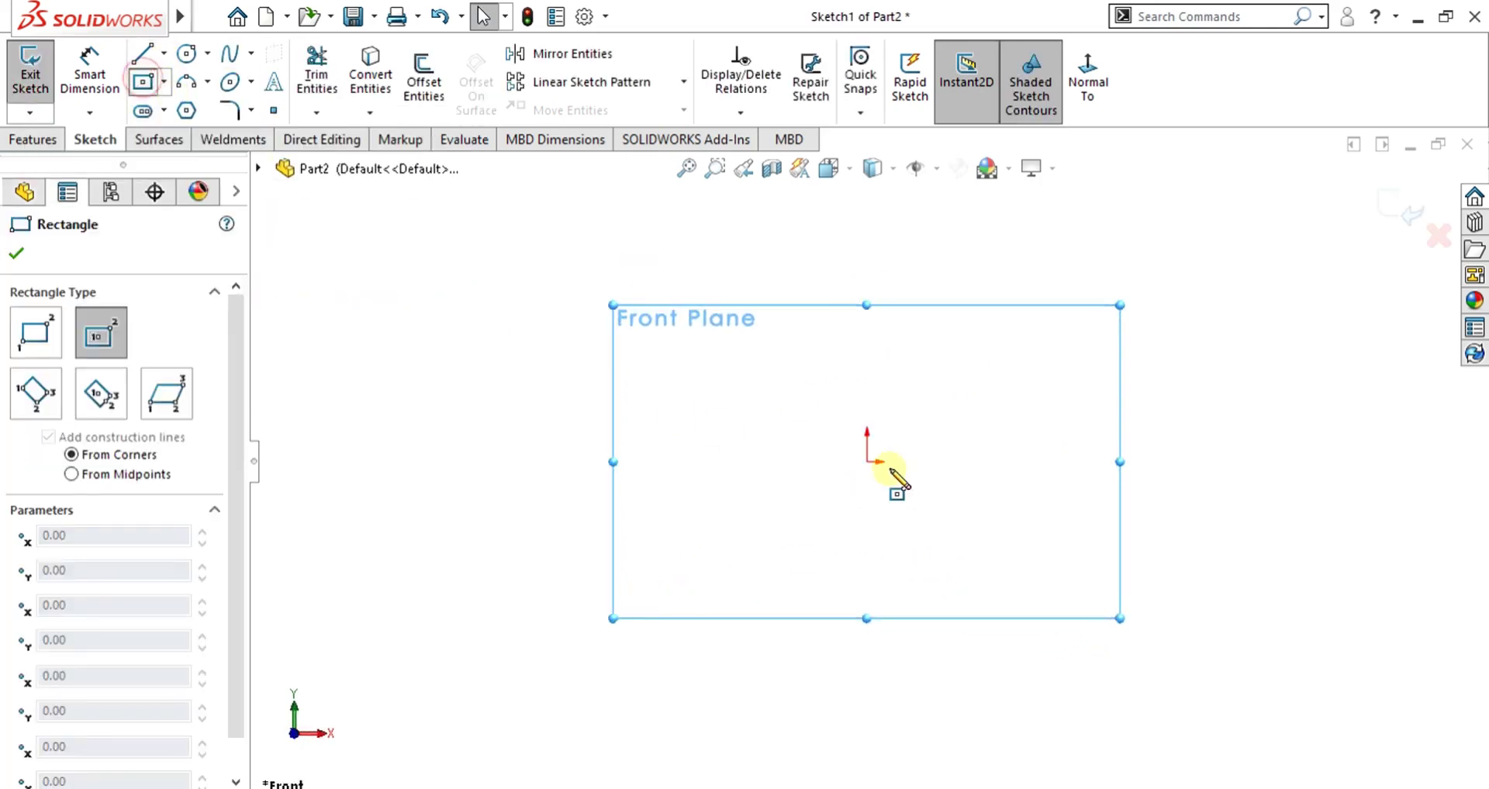
click(867, 462)
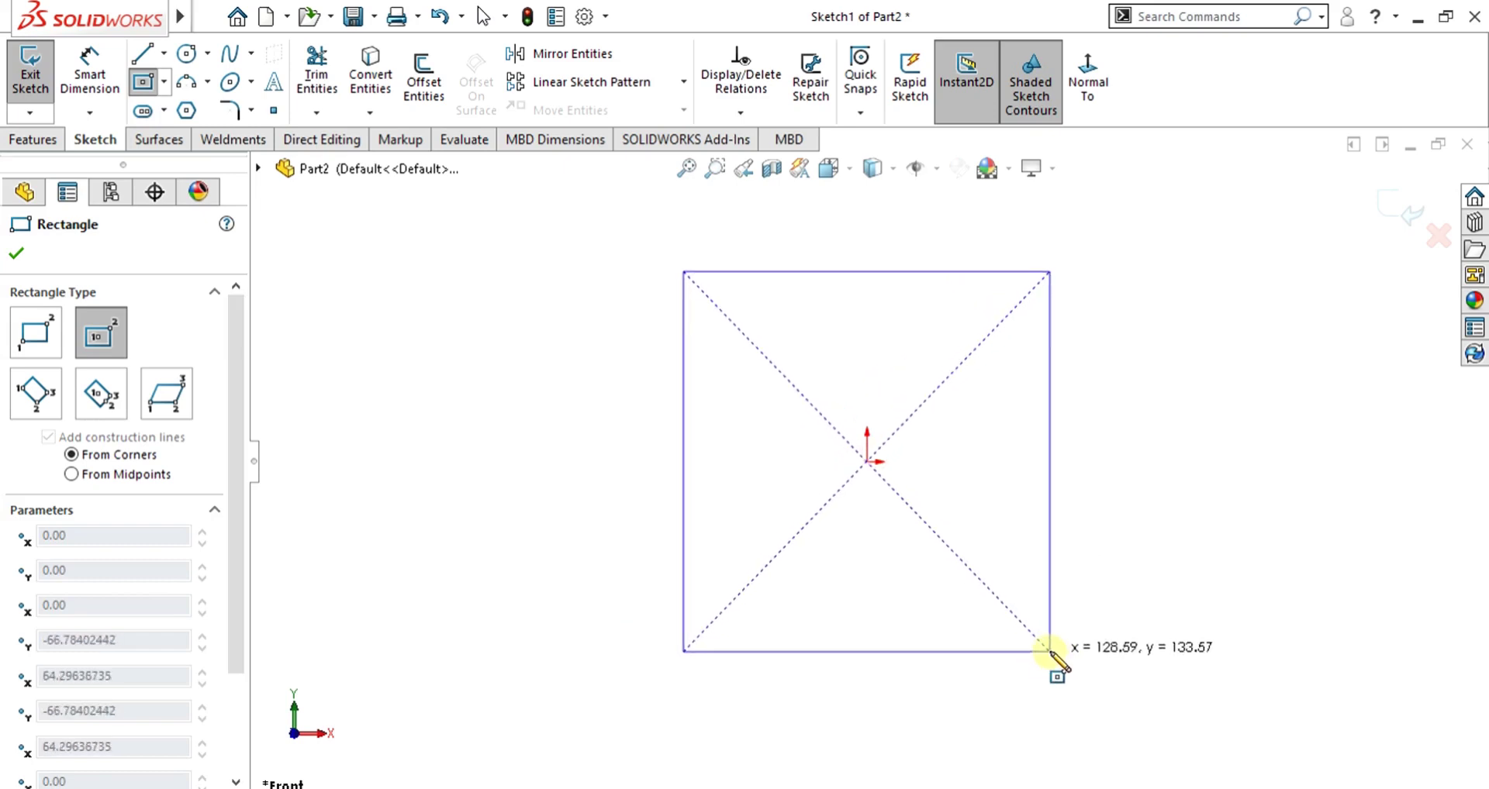
click(1062, 666)
middle_drag(1057, 548, 997, 424)
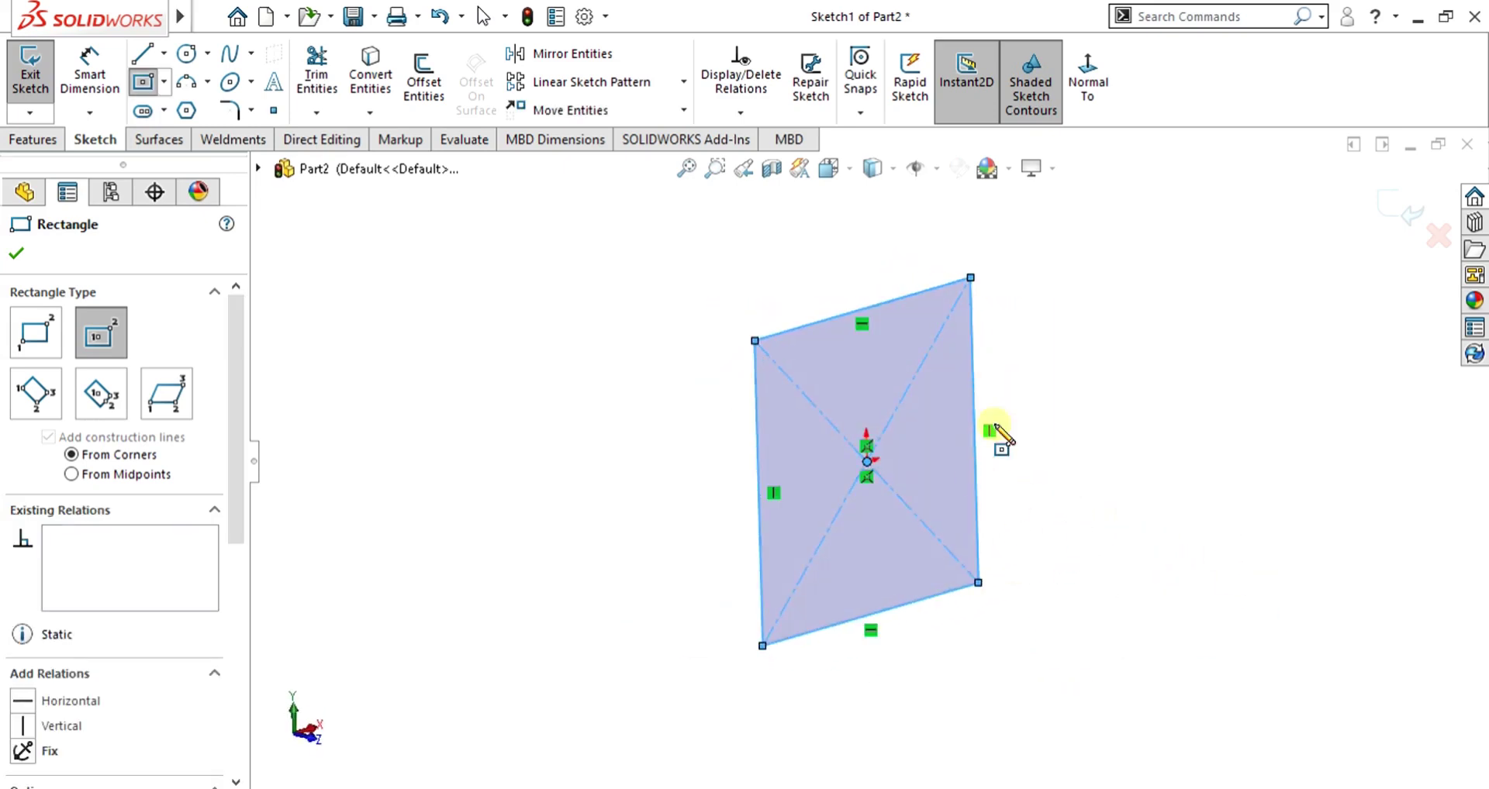
mouse_move(1037, 308)
middle_down()
mouse_move(985, 389)
mouse_move(1050, 422)
mouse_move(674, 412)
mouse_move(758, 498)
mouse_move(771, 485)
middle_up()
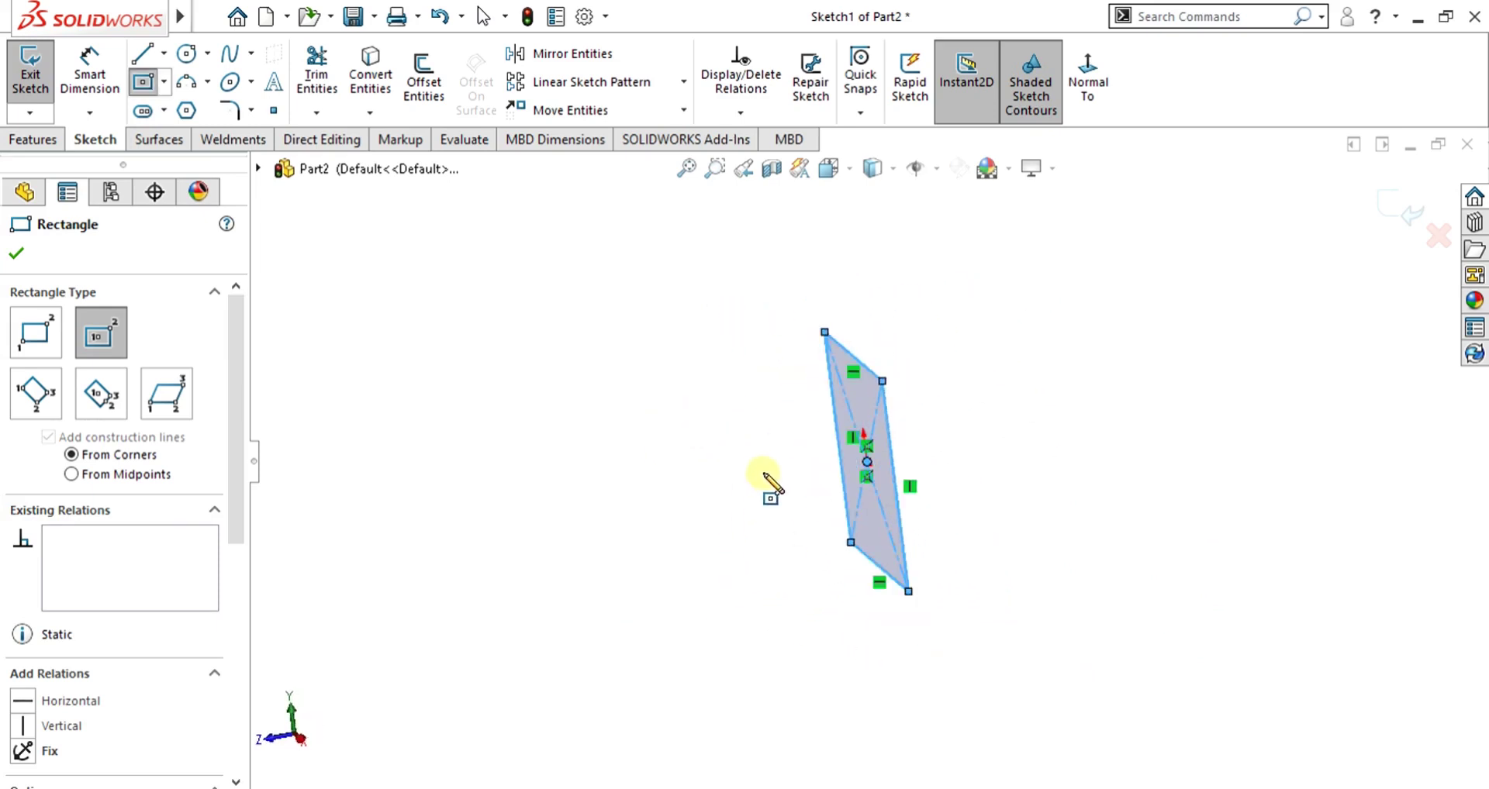
click(650, 382)
click(756, 571)
mouse_move(758, 572)
middle_down()
mouse_move(1007, 465)
mouse_move(1068, 498)
mouse_move(940, 402)
mouse_move(783, 519)
middle_up()
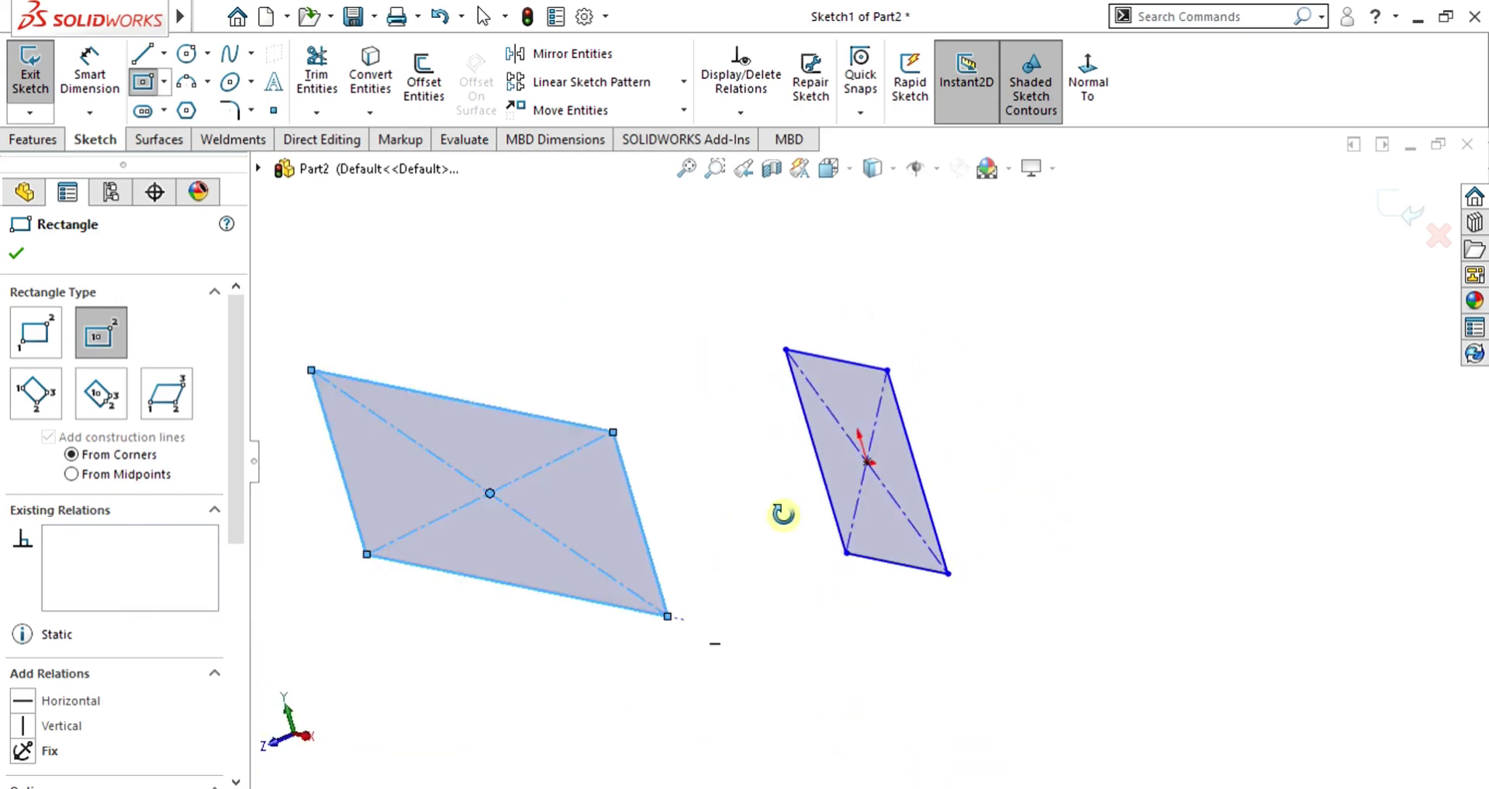
key(Escape)
- View the square Normal To, enlarge it by dragging a corner, and exit Sketch1
click(869, 406)
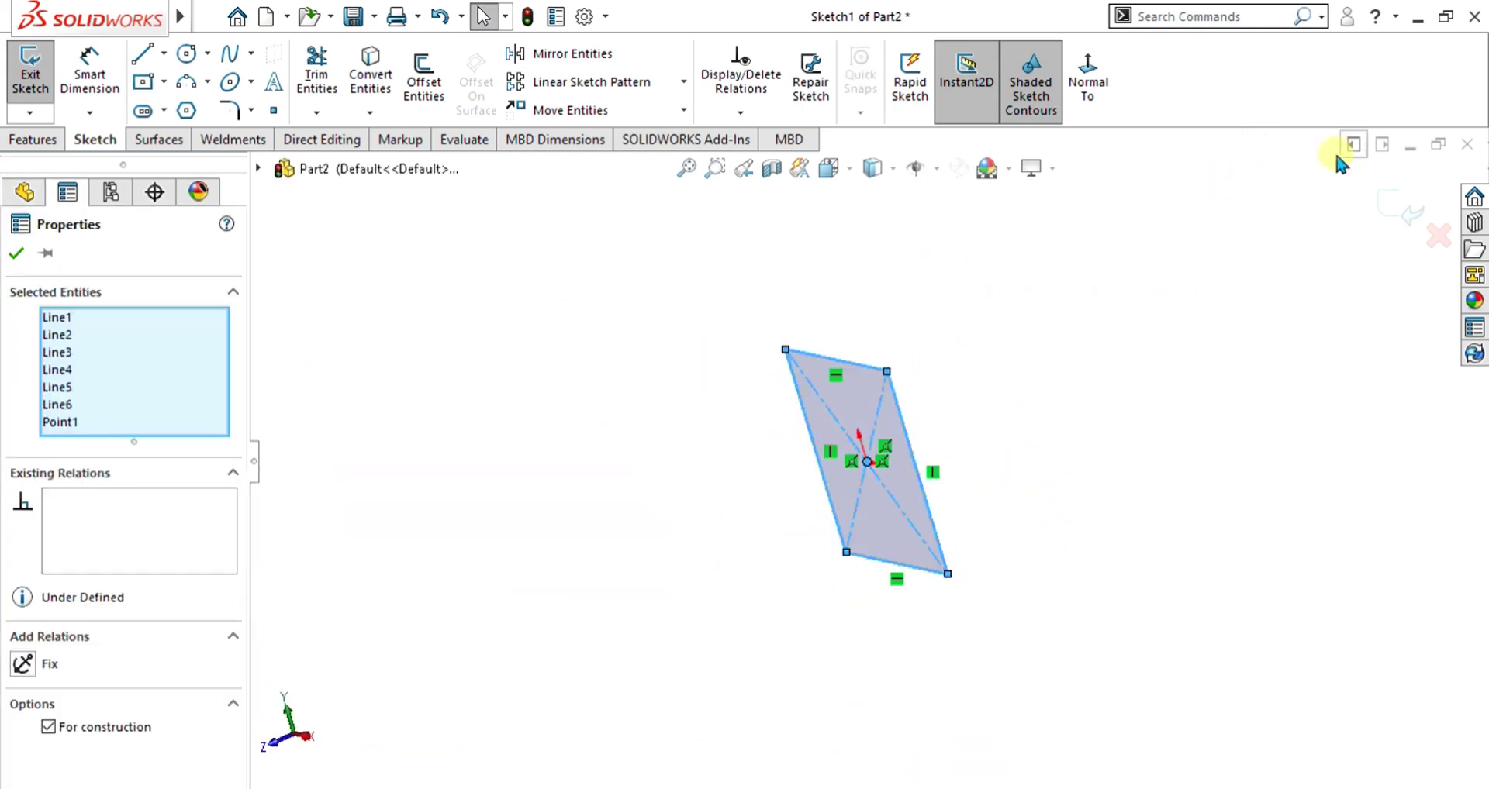
click(1101, 81)
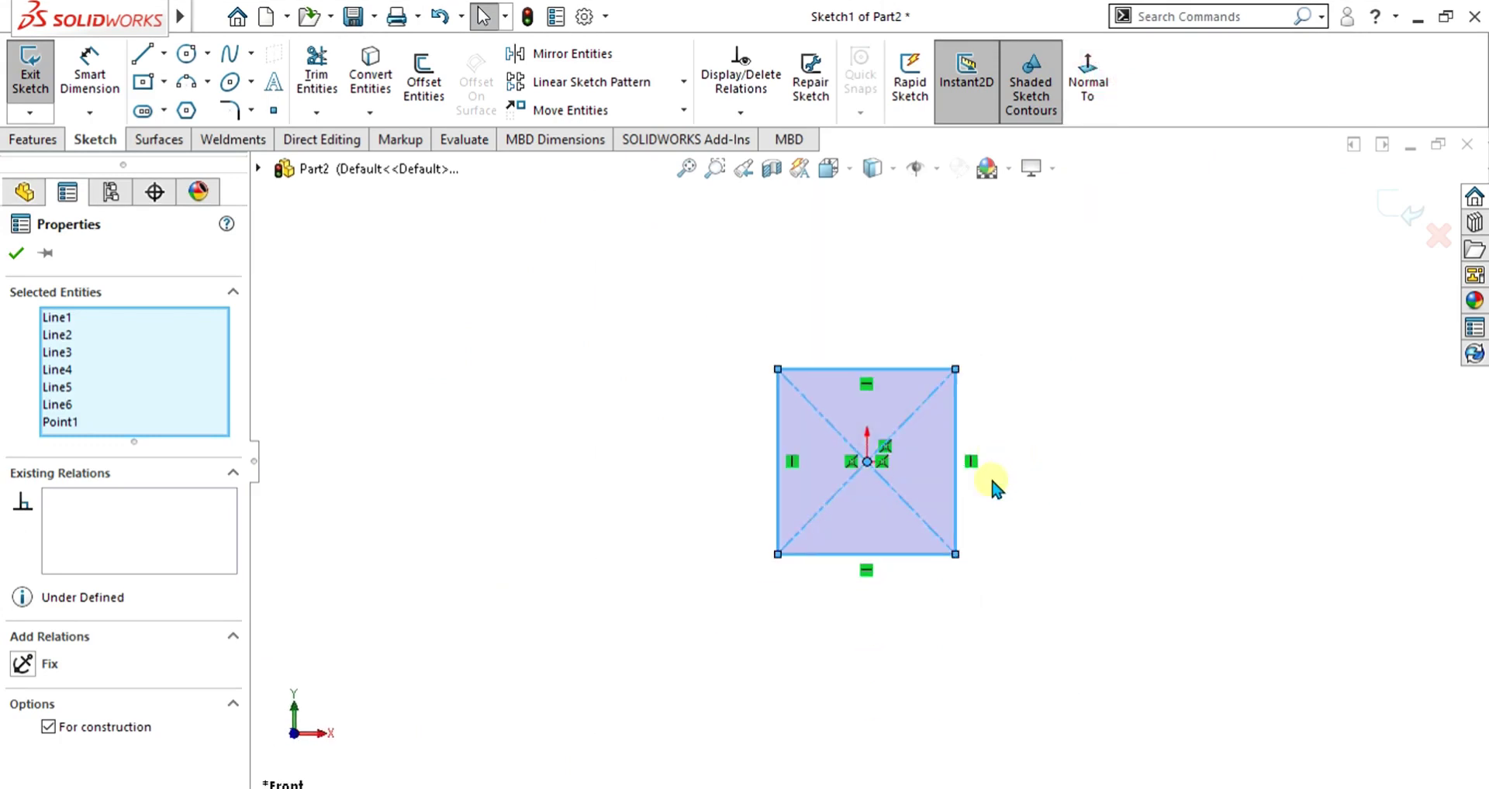
drag(964, 556, 1031, 611)
click(29, 76)
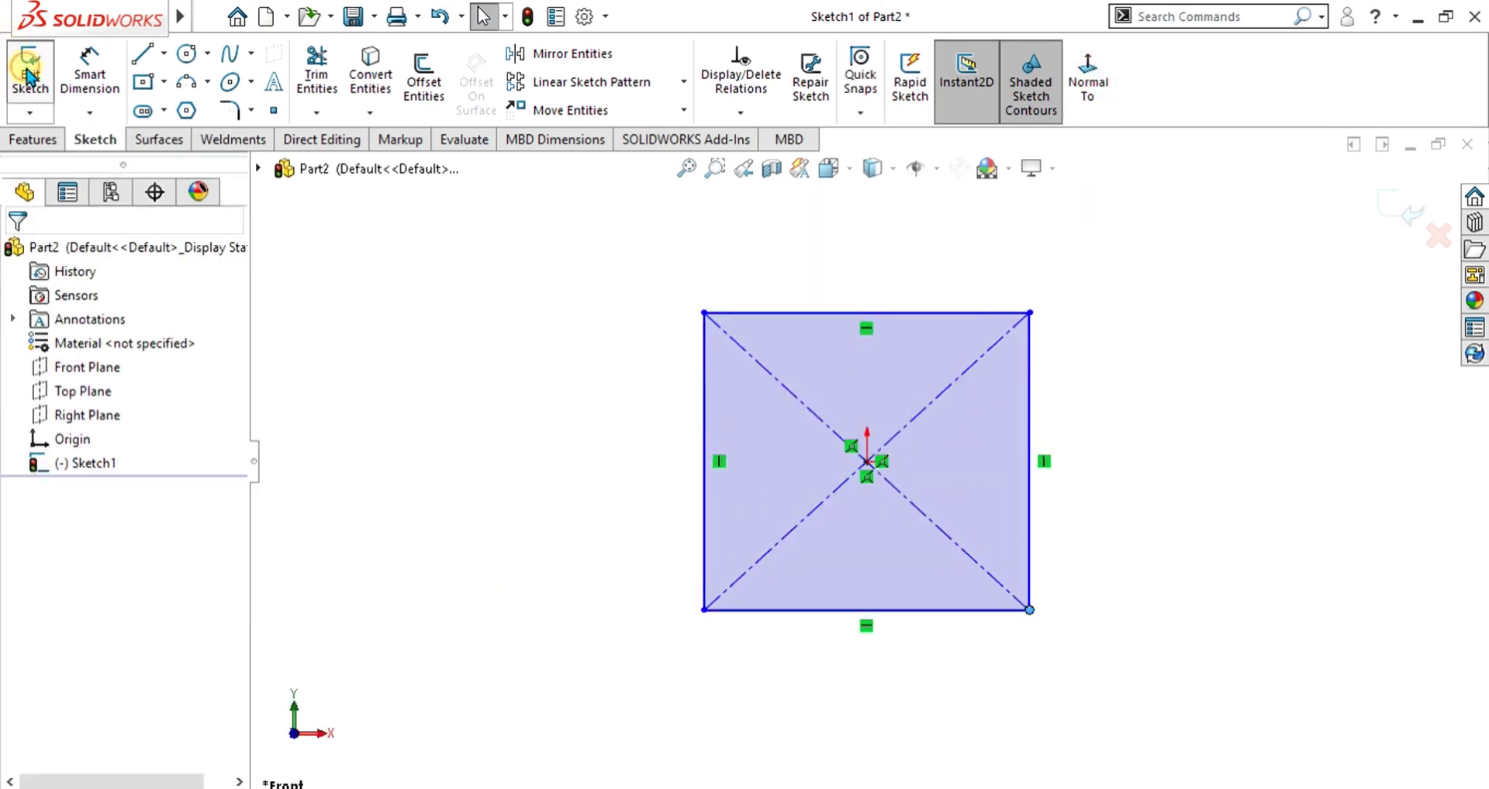
mouse_move(870, 405)
middle_down()
mouse_move(997, 441)
mouse_move(970, 421)
mouse_move(913, 469)
mouse_move(845, 615)
mouse_move(857, 588)
mouse_move(809, 552)
middle_up()
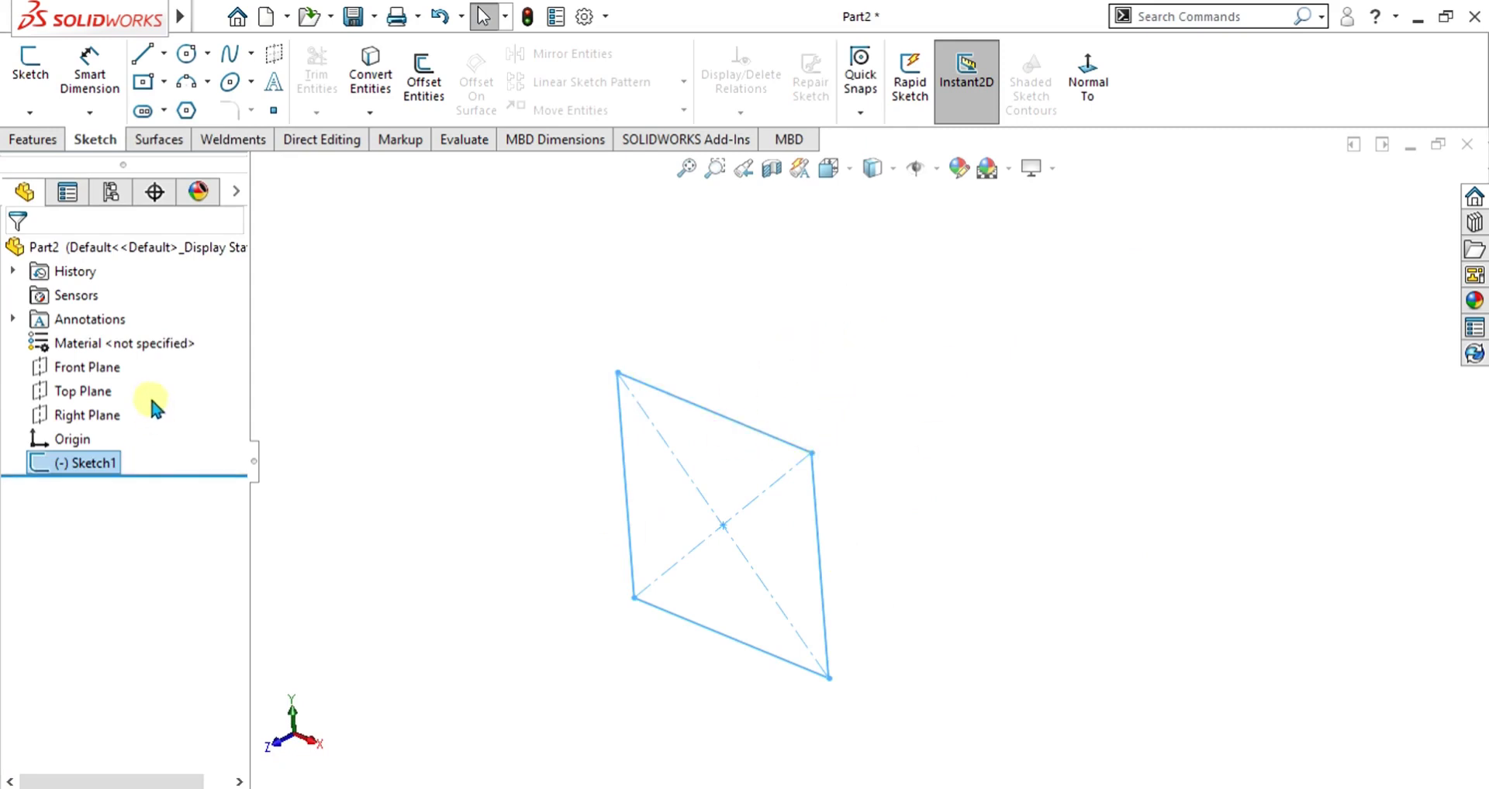
- Start a reference plane on the Front Plane, trying parallel, perpendicular and coincident constraints
click(105, 367)
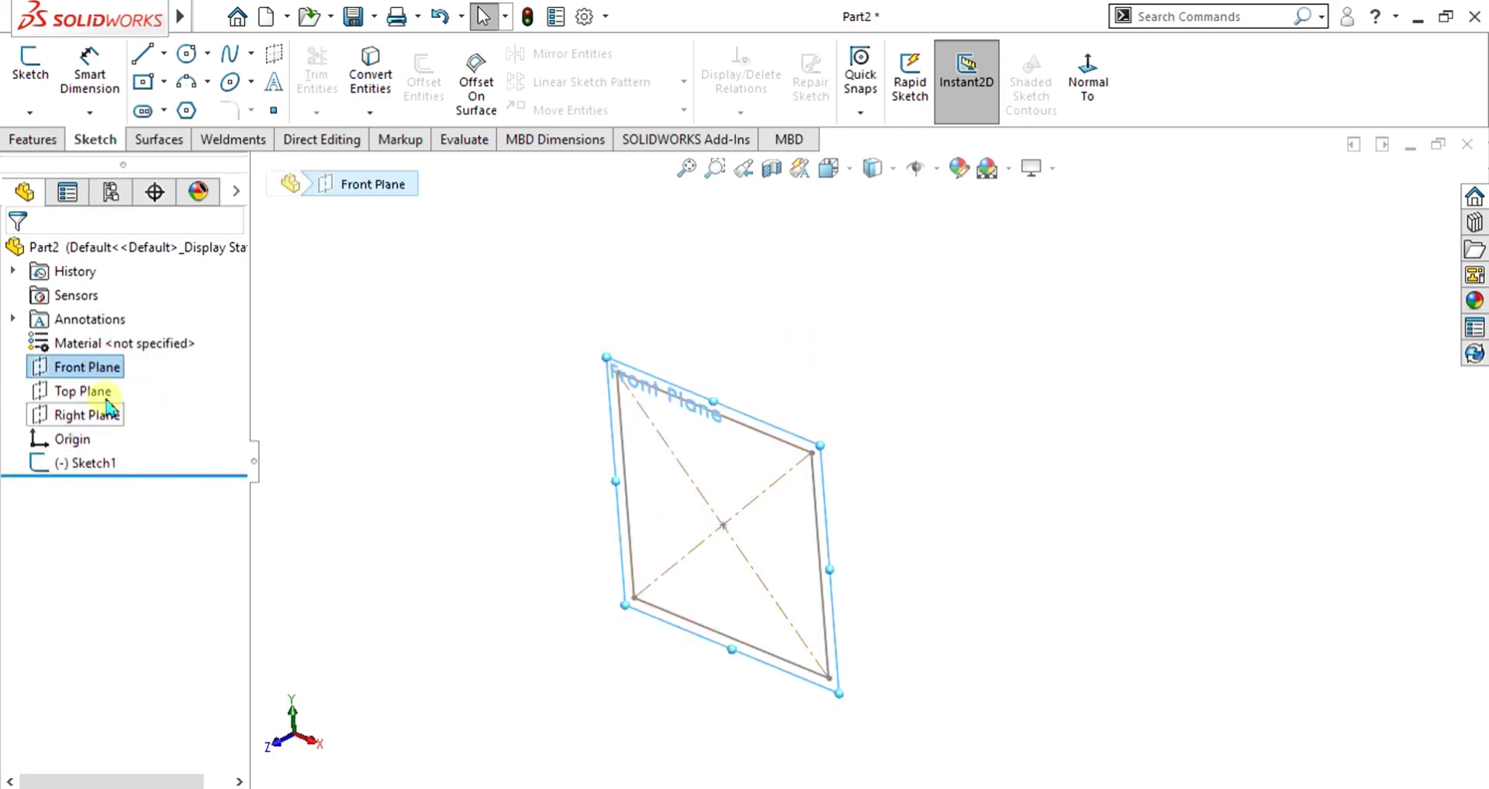
click(39, 140)
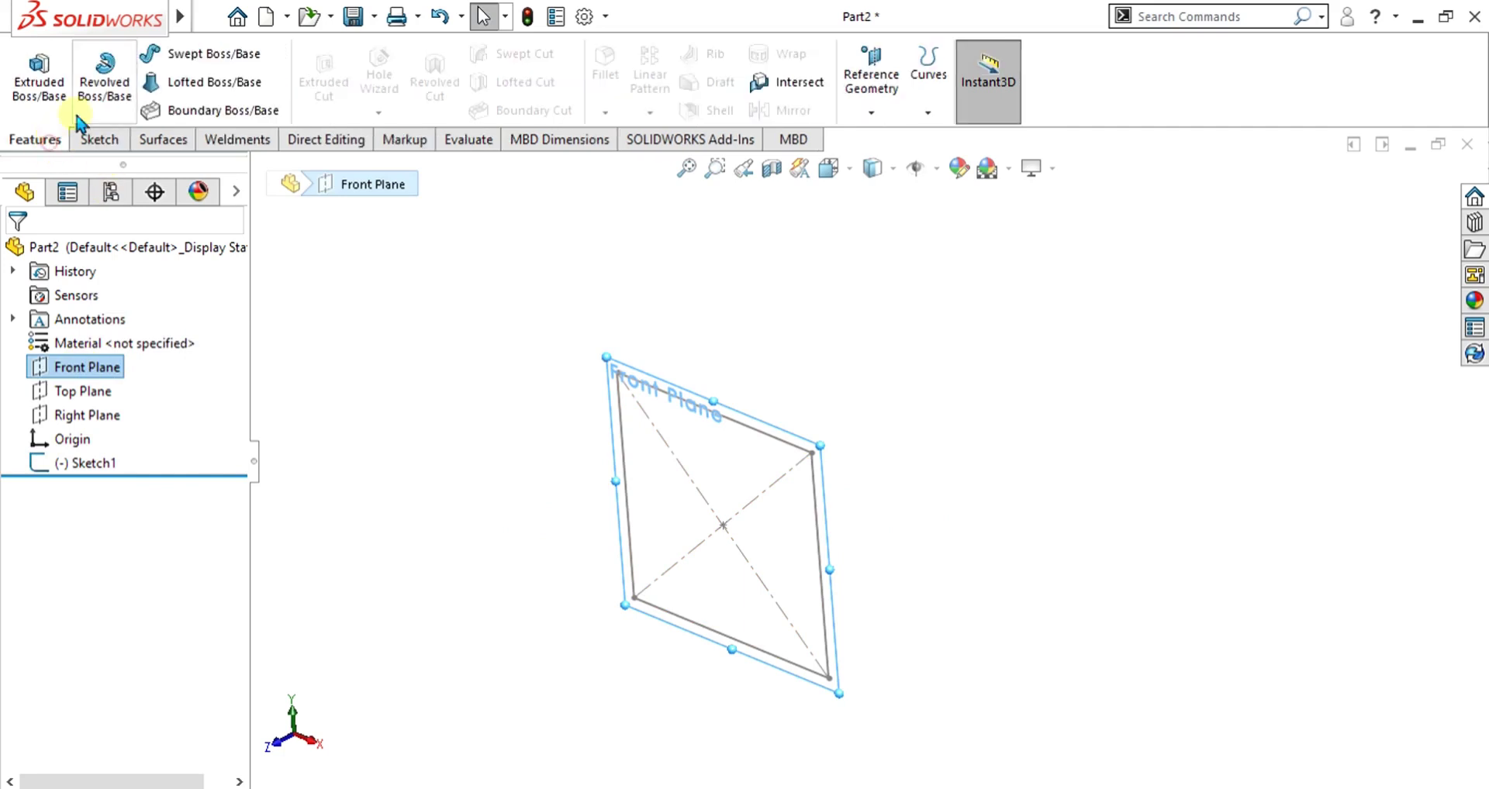
click(883, 100)
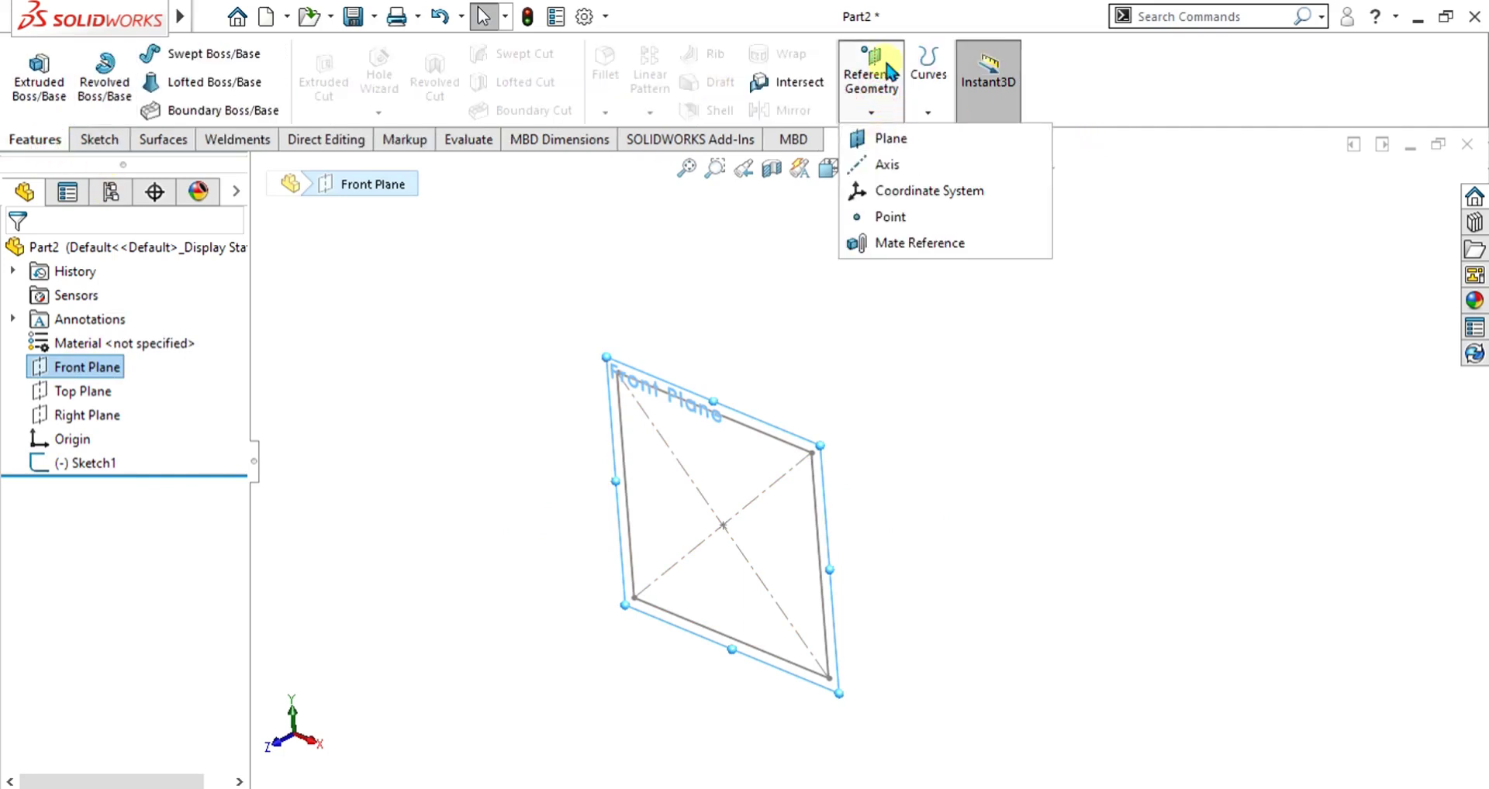
click(884, 139)
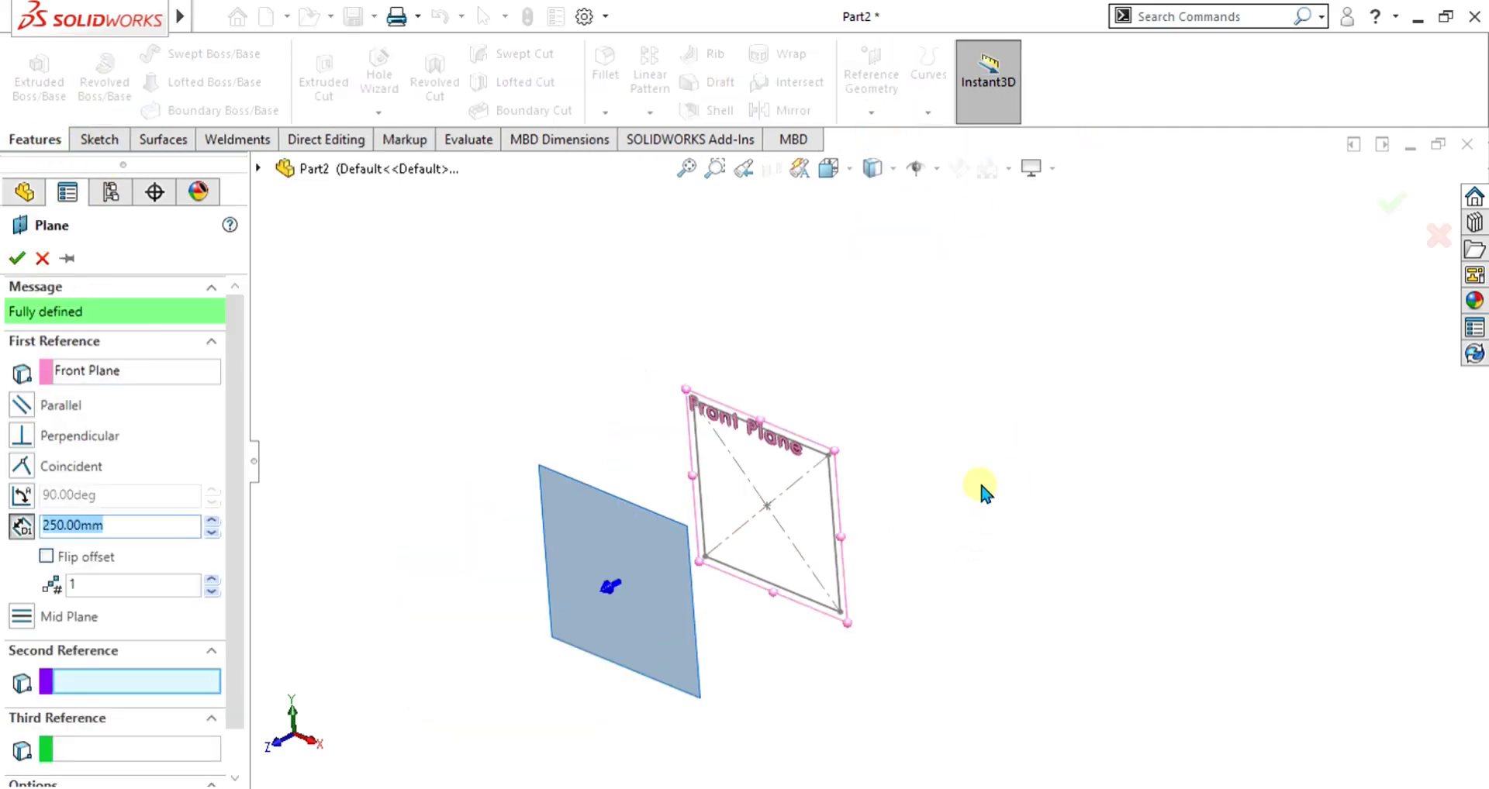
click(21, 405)
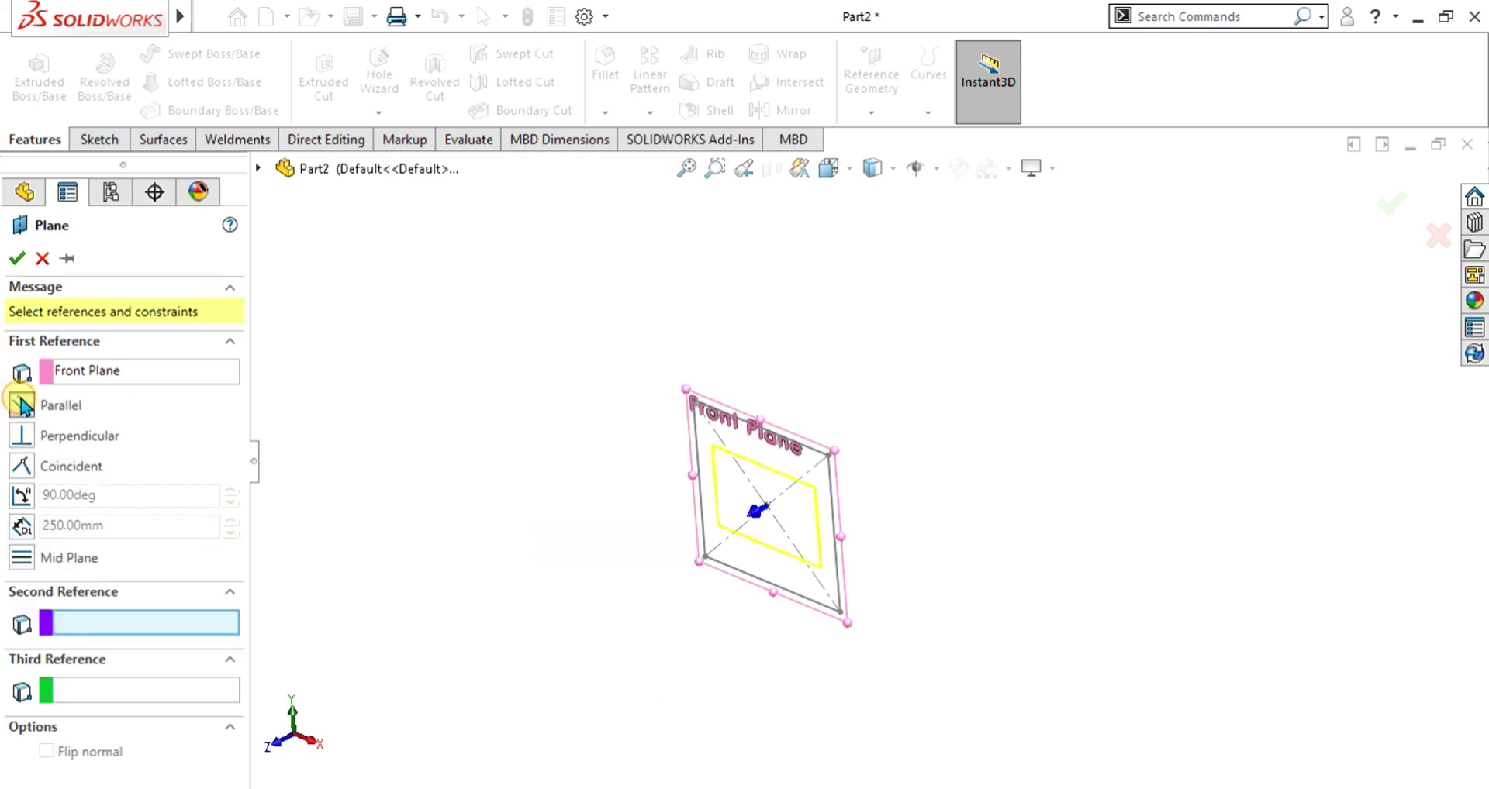
click(22, 435)
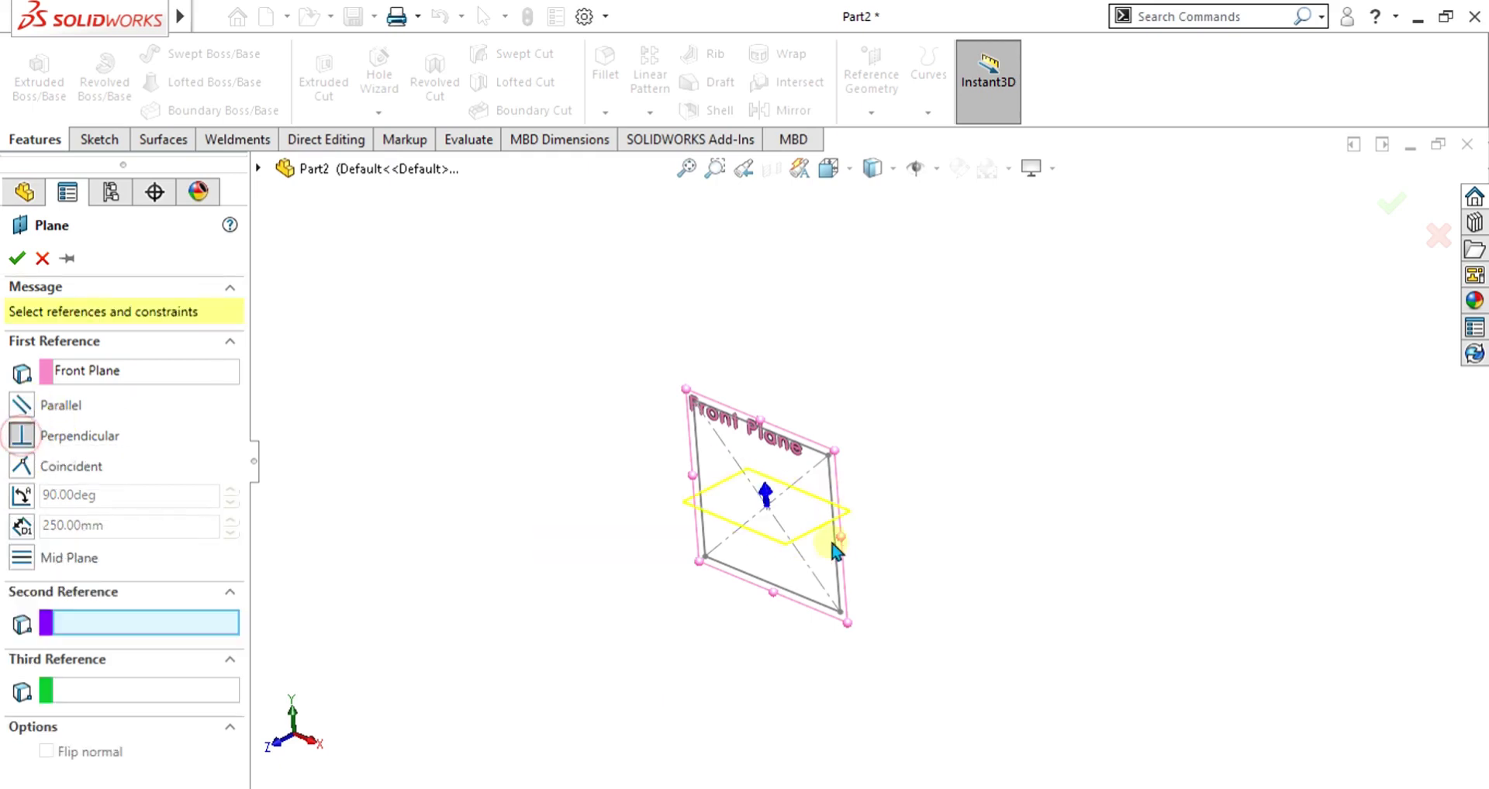
scroll(783, 542, up, 3)
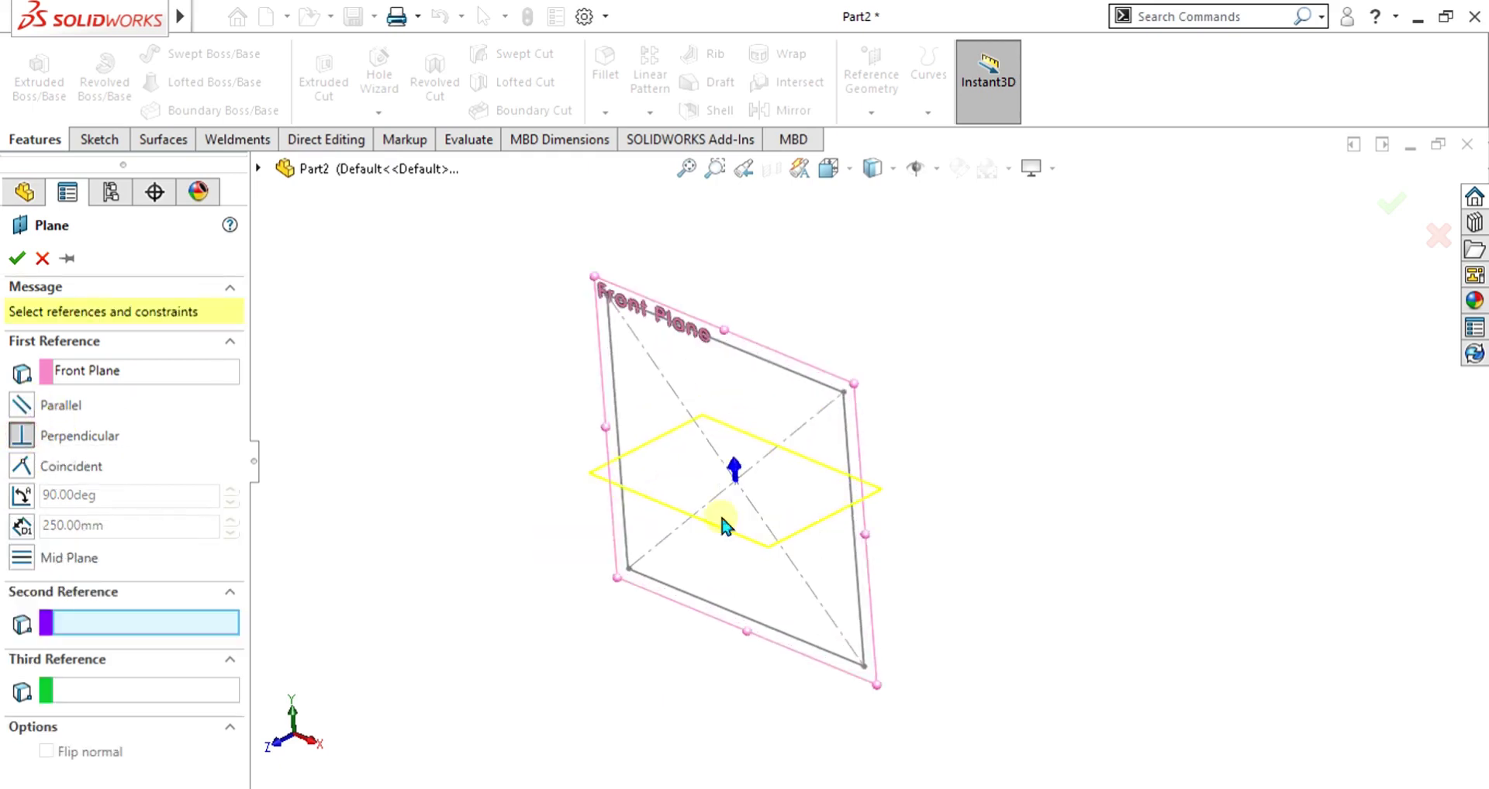
click(21, 465)
scroll(887, 525, down, 3)
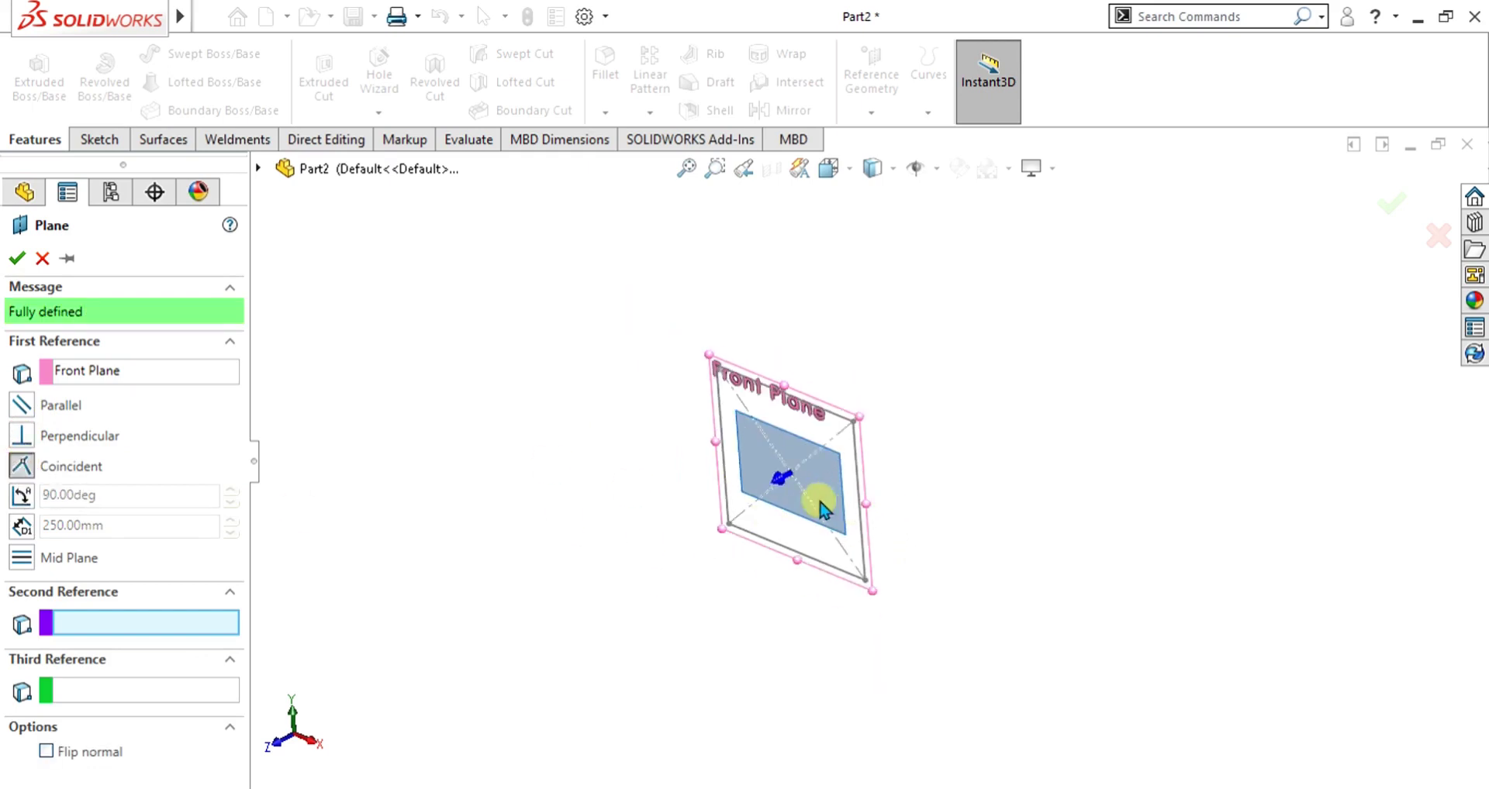
click(23, 405)
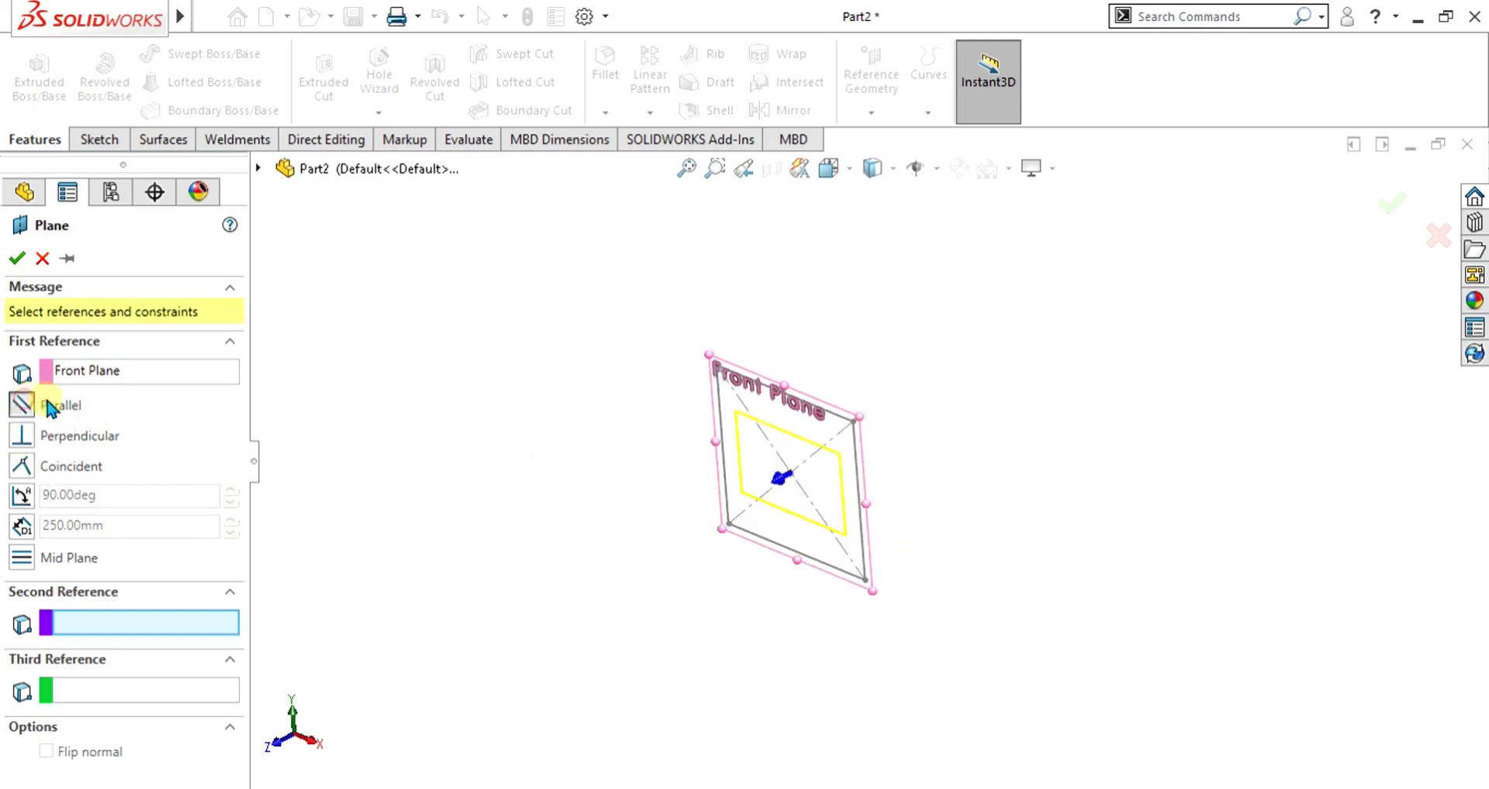
- Set a flipped 500 mm offset distance and confirm Plane1
click(23, 526)
scroll(892, 550, down, 2)
scroll(939, 523, up, 2)
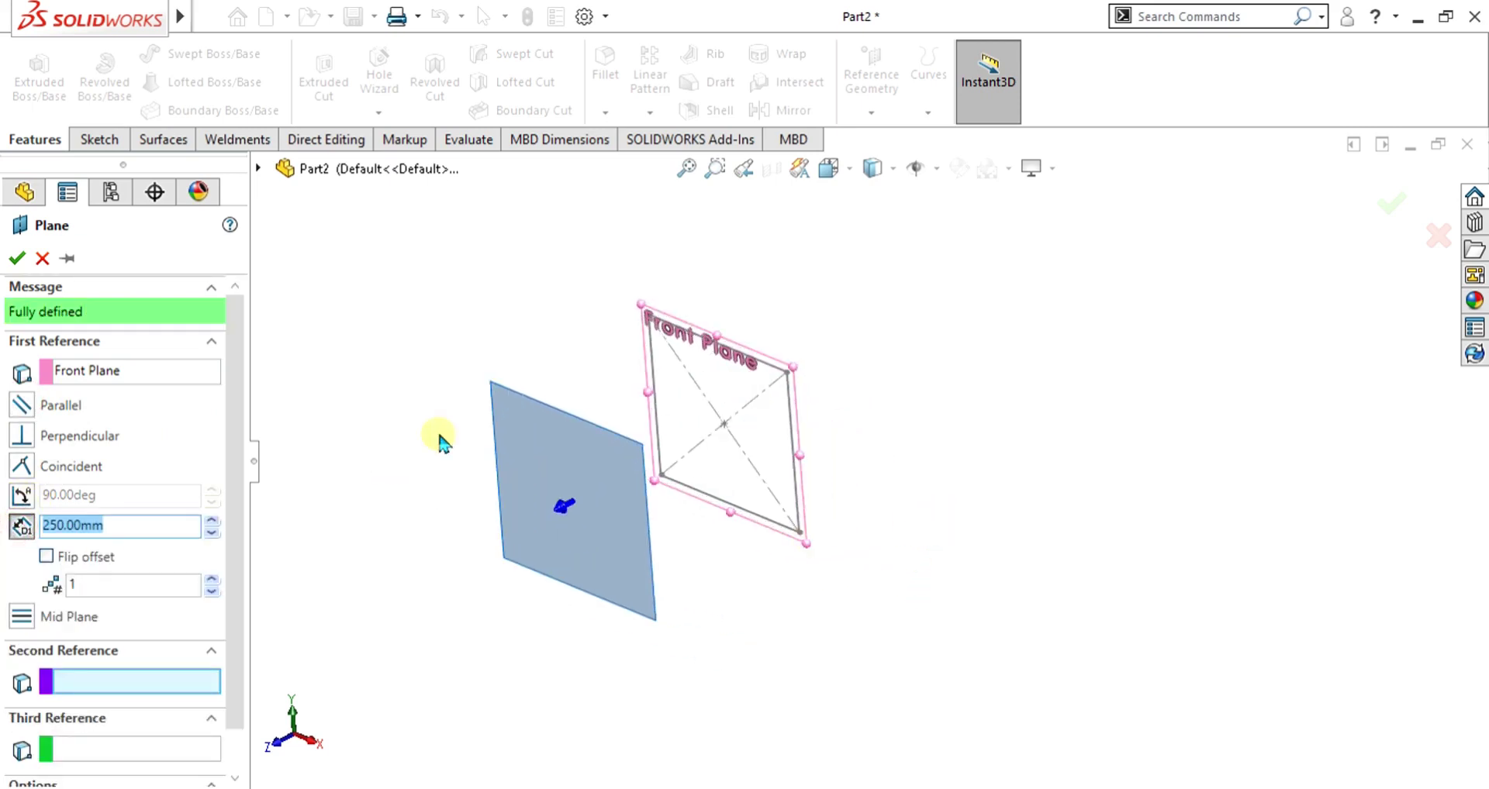
scroll(349, 509, down, 1)
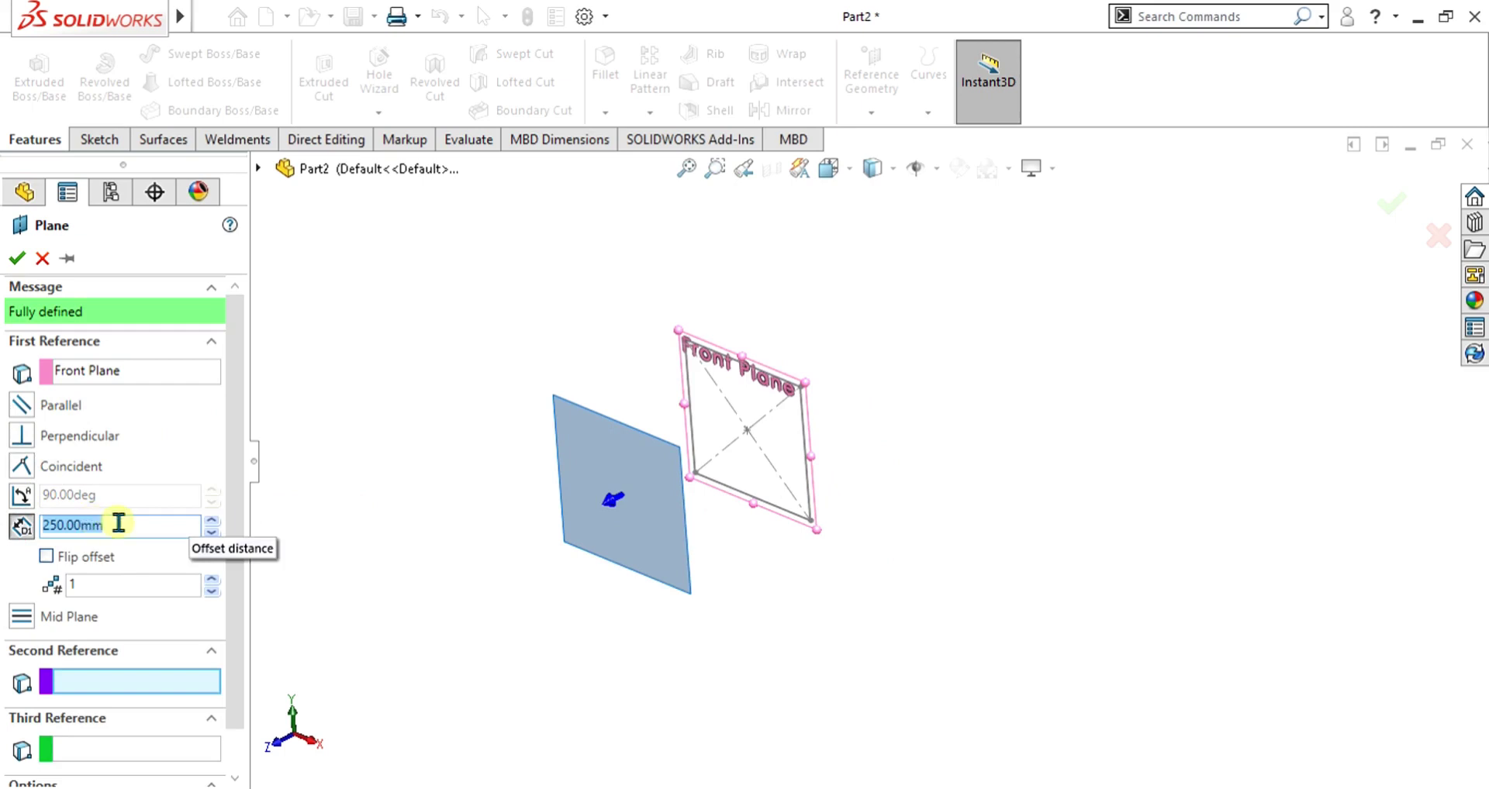
click(47, 556)
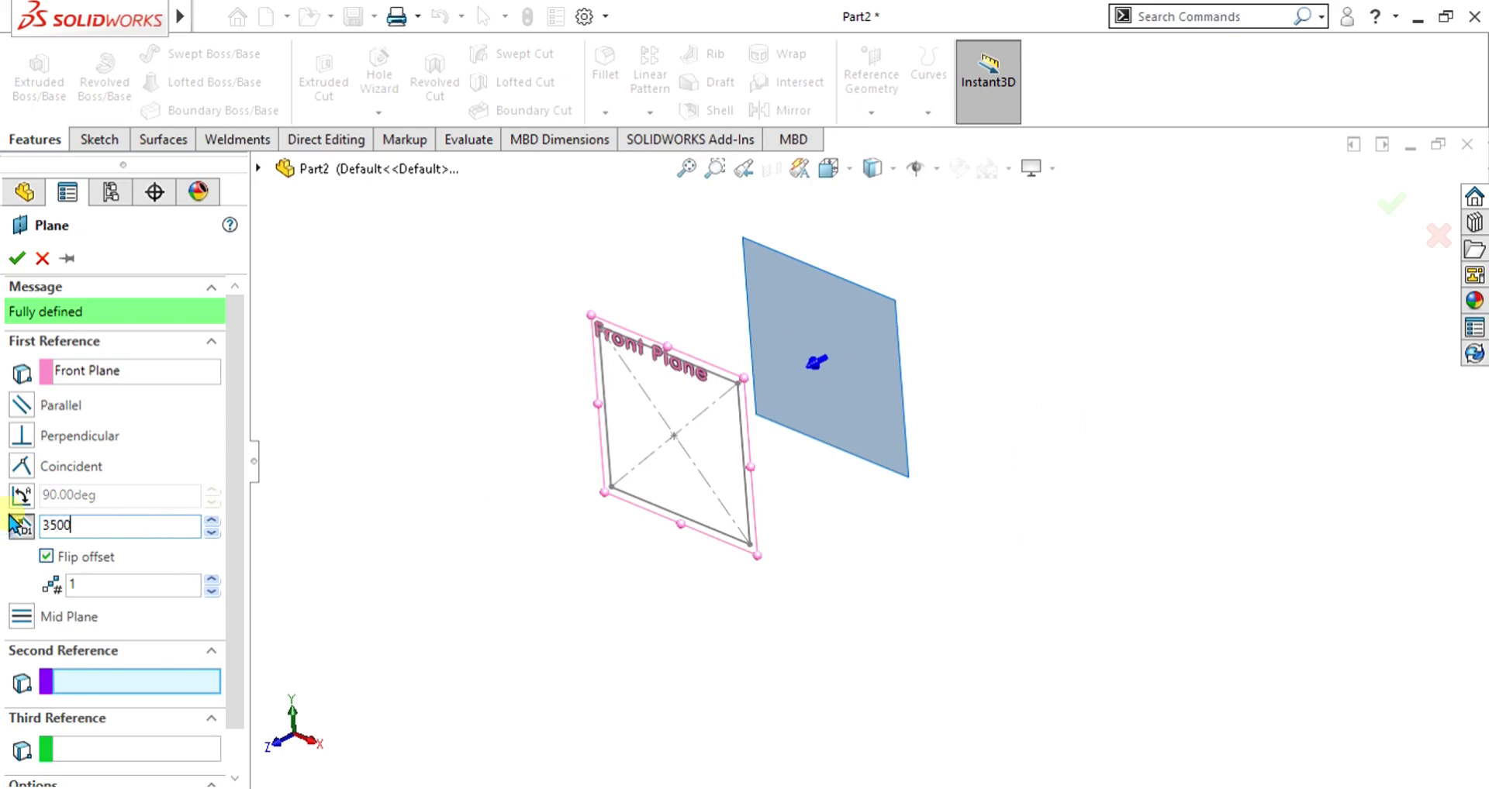
key(BackSpace)
key(BackSpace)
key(BackSpace)
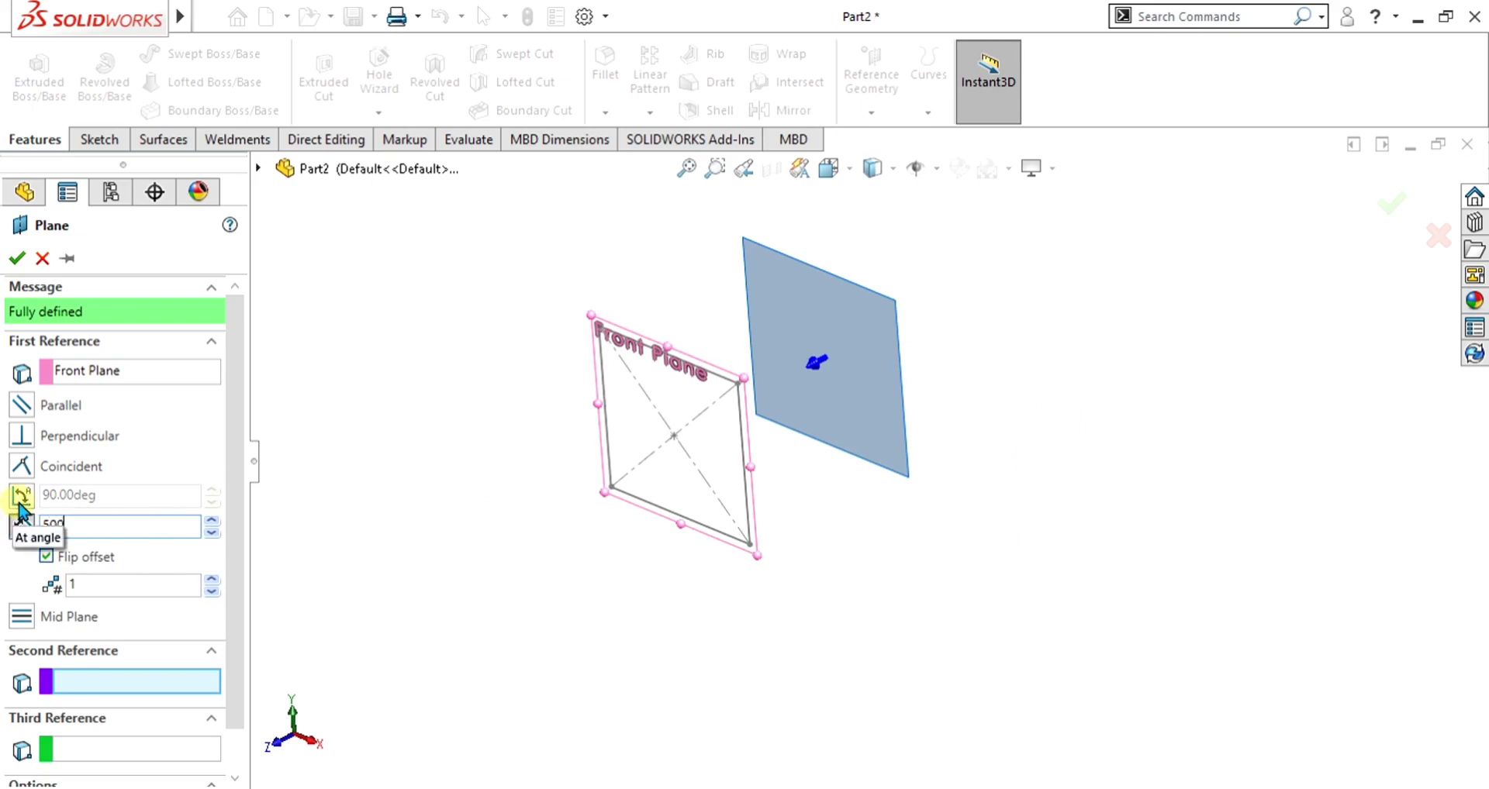
text(500)
key(Return)
middle_drag(990, 385, 871, 405)
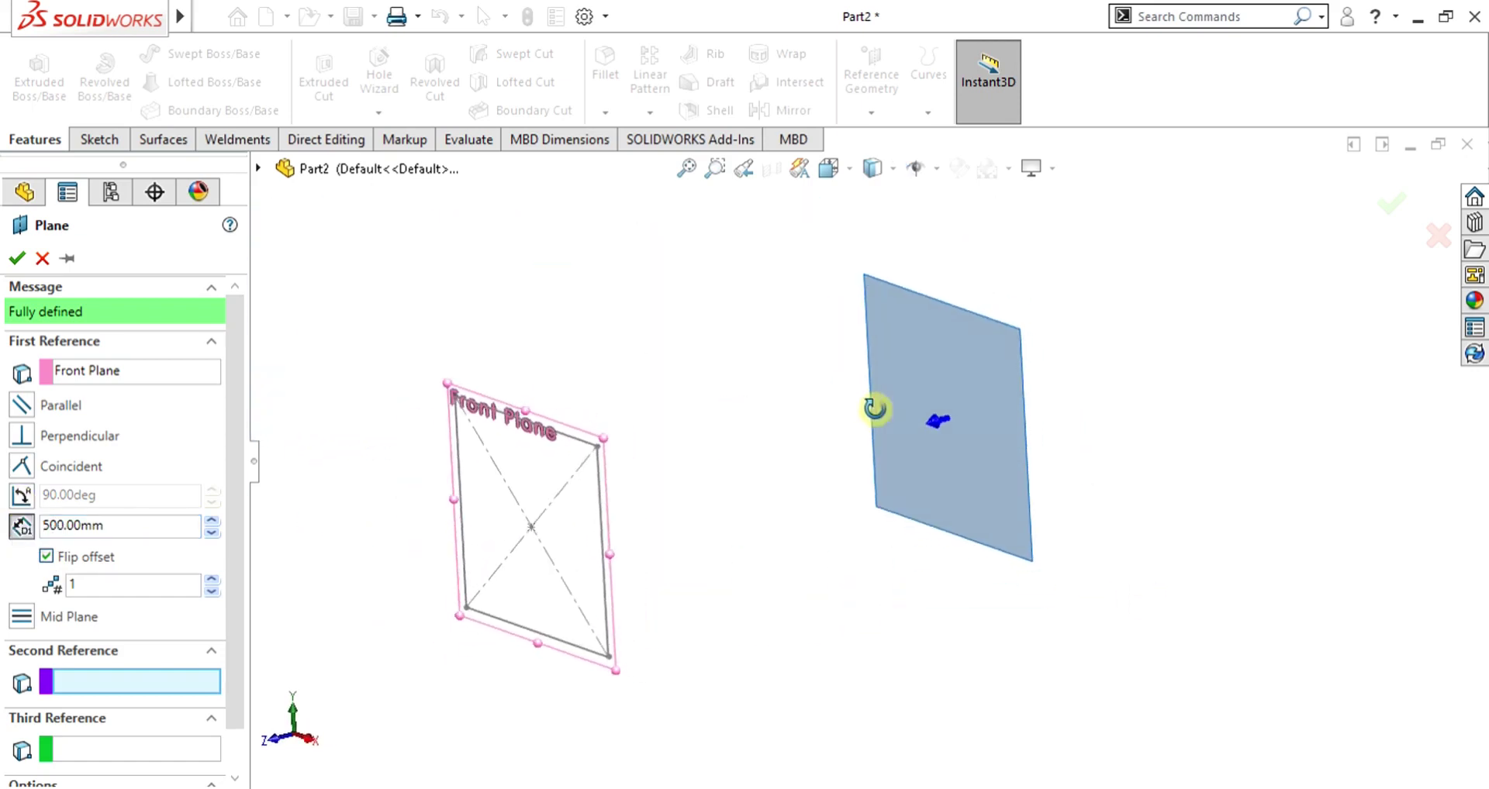
click(13, 261)
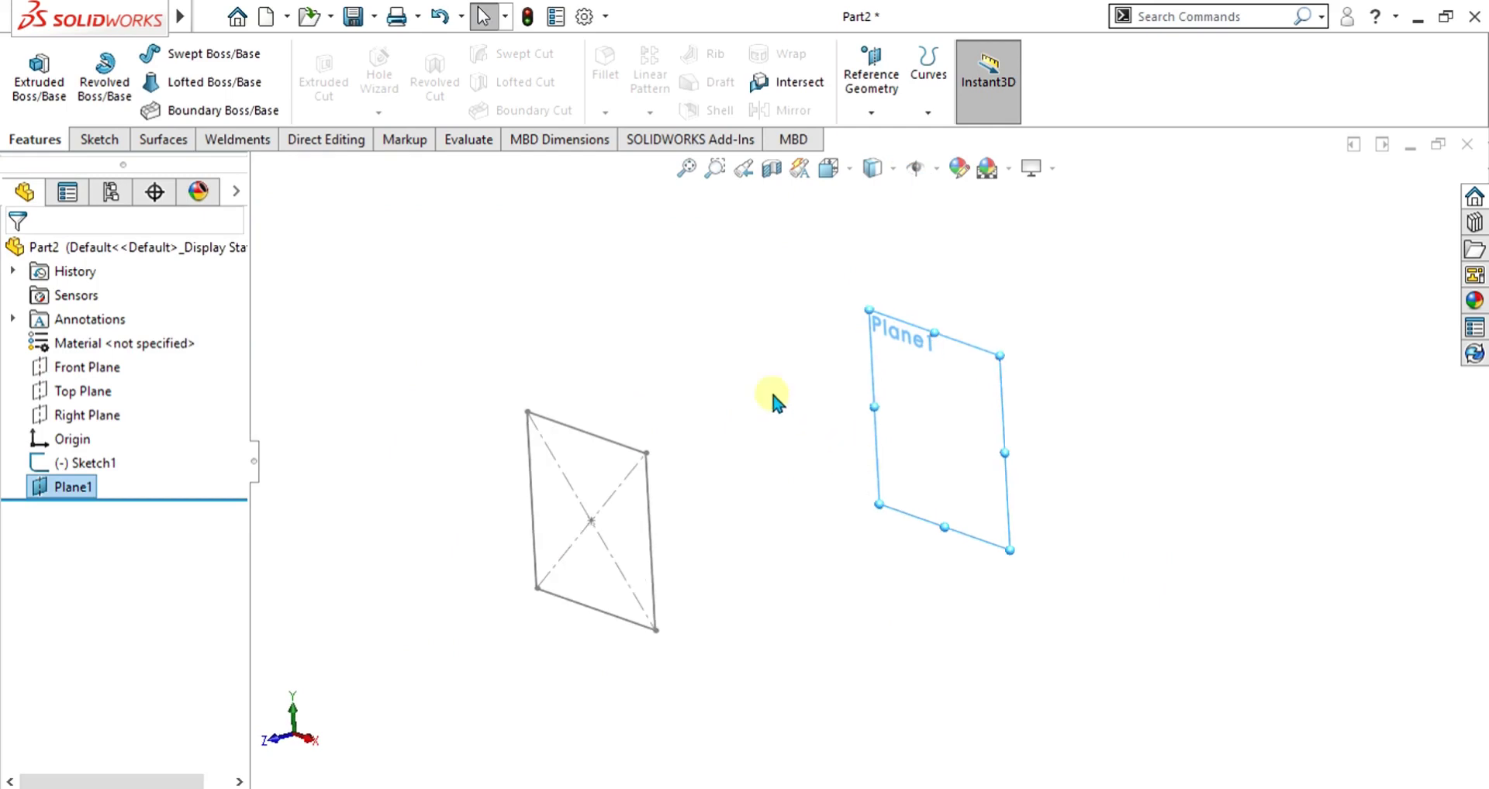
click(99, 140)
- Start a sketch on Plane1, view it Normal To, and draw a vertical centerline through the origin
click(31, 64)
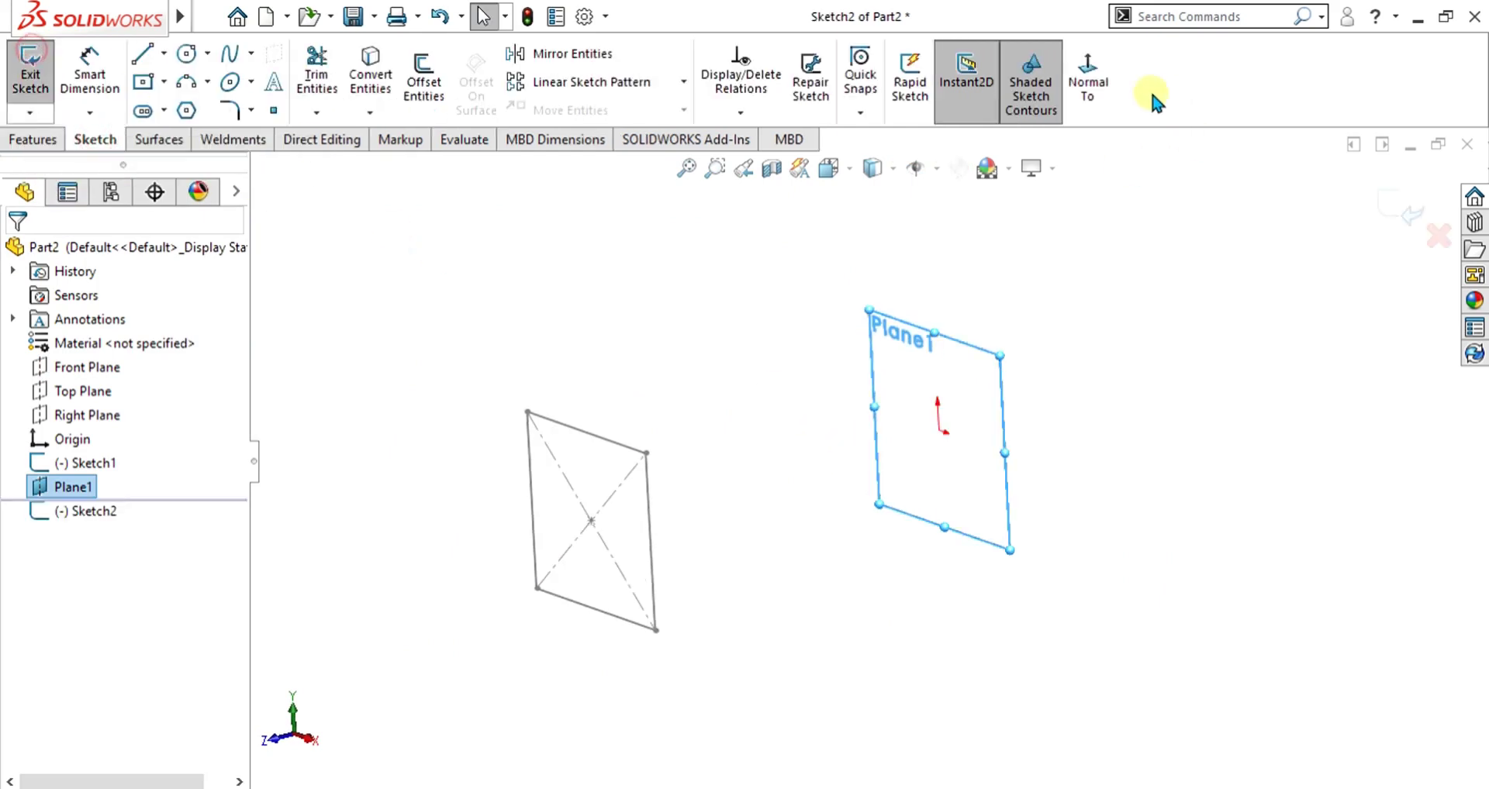
click(1085, 73)
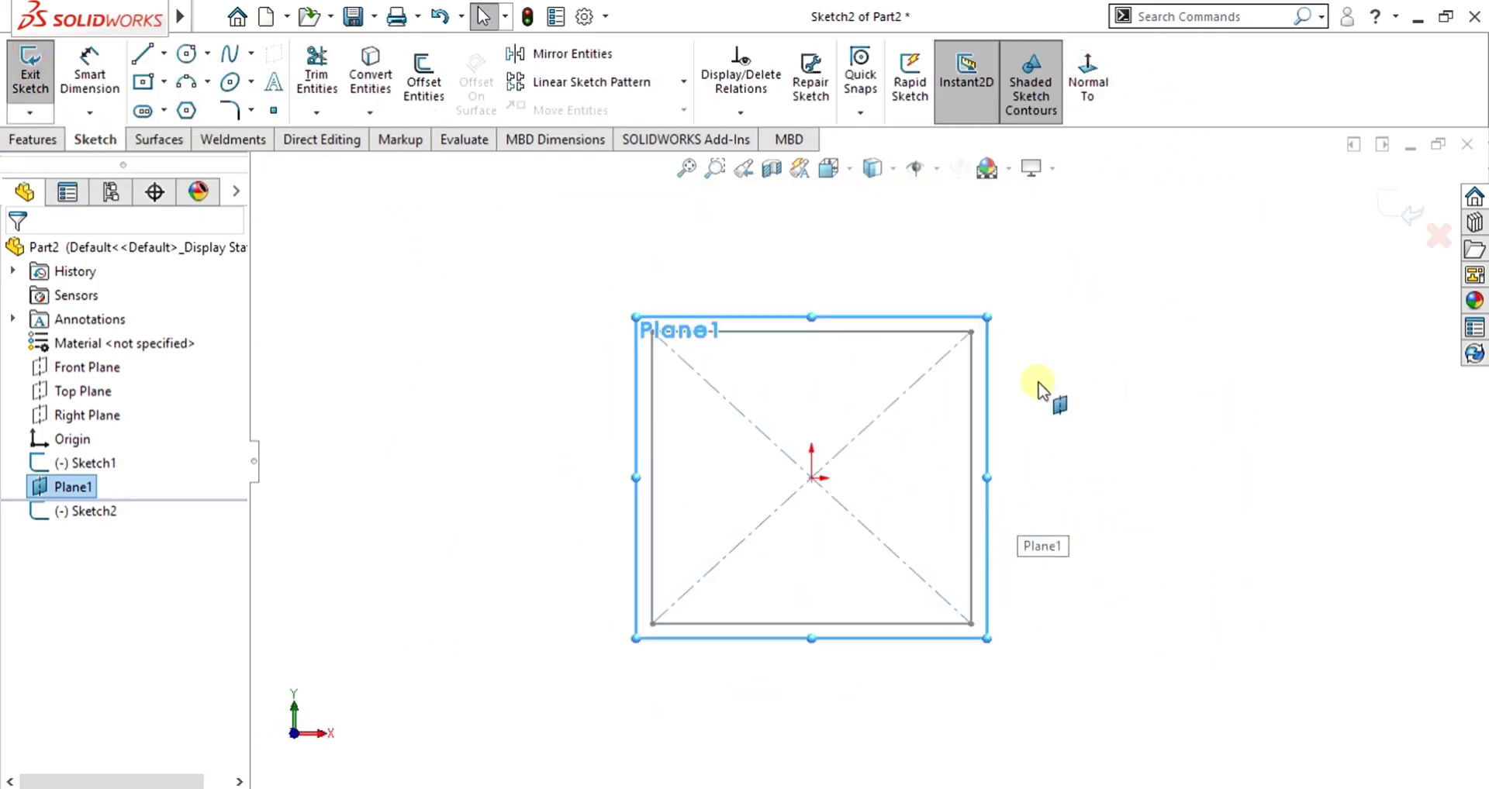
click(142, 53)
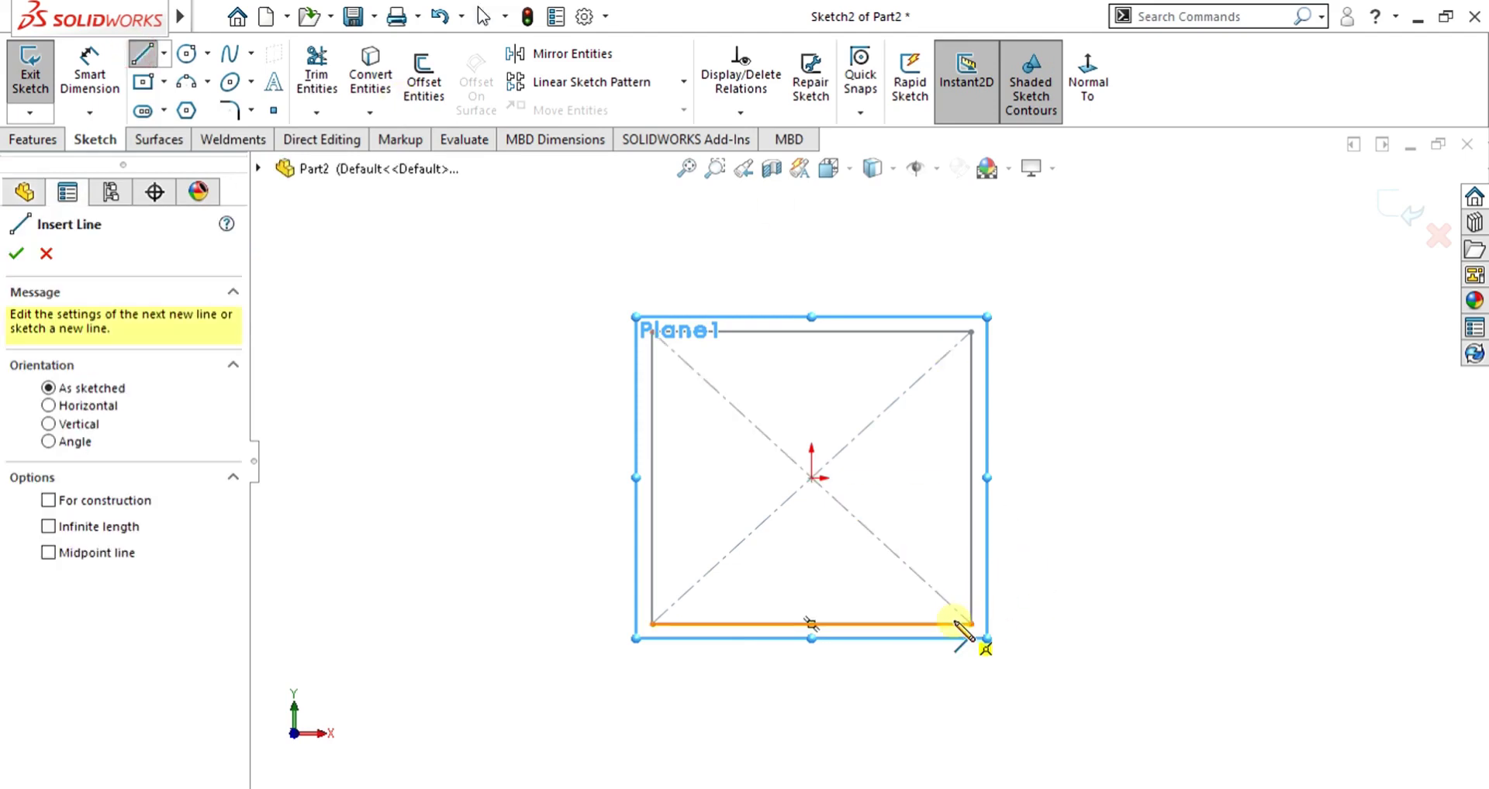
click(164, 53)
click(186, 103)
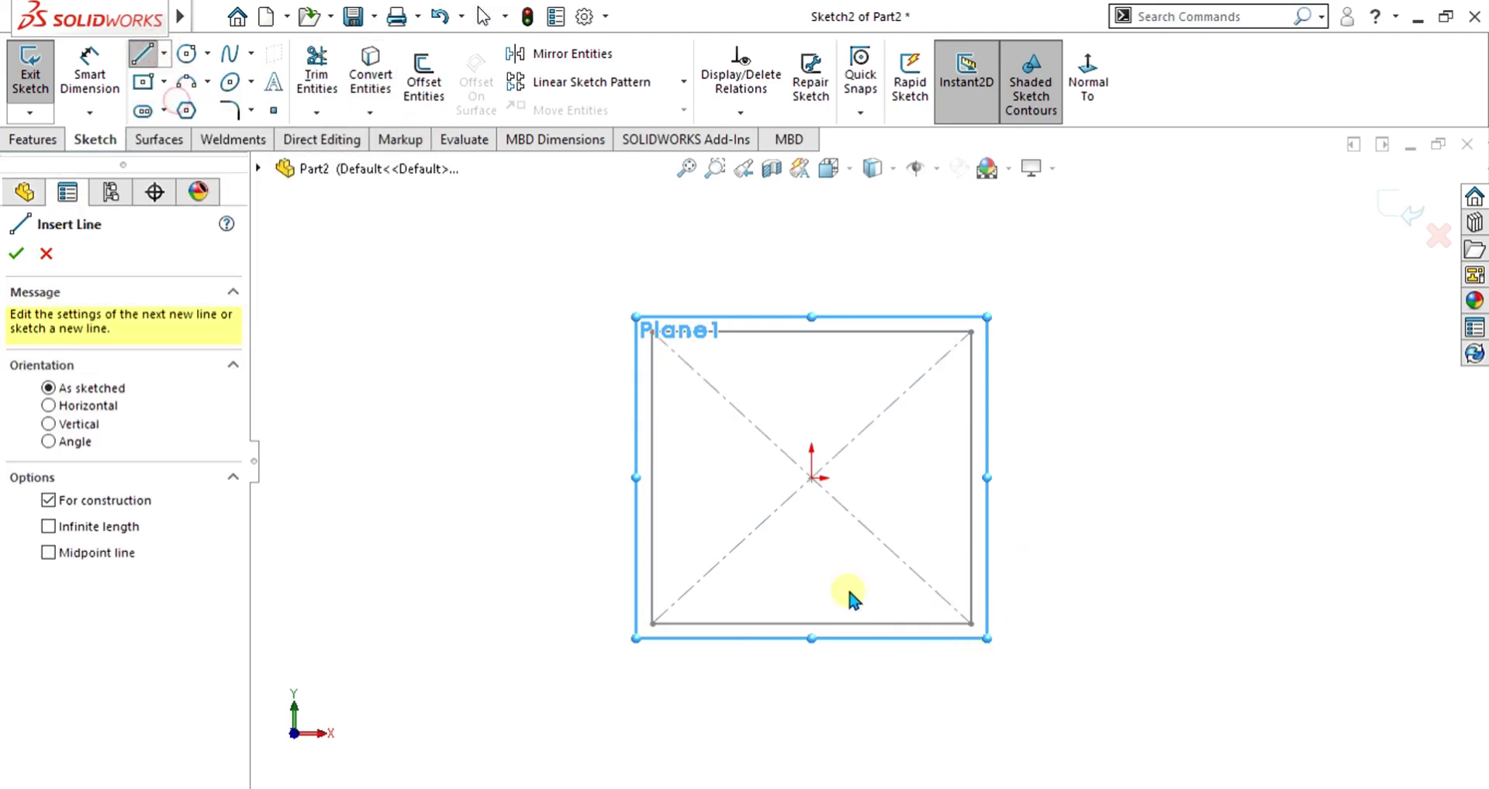
mouse_move(811, 623)
mouse_down()
mouse_move(833, 342)
mouse_move(811, 283)
mouse_up()
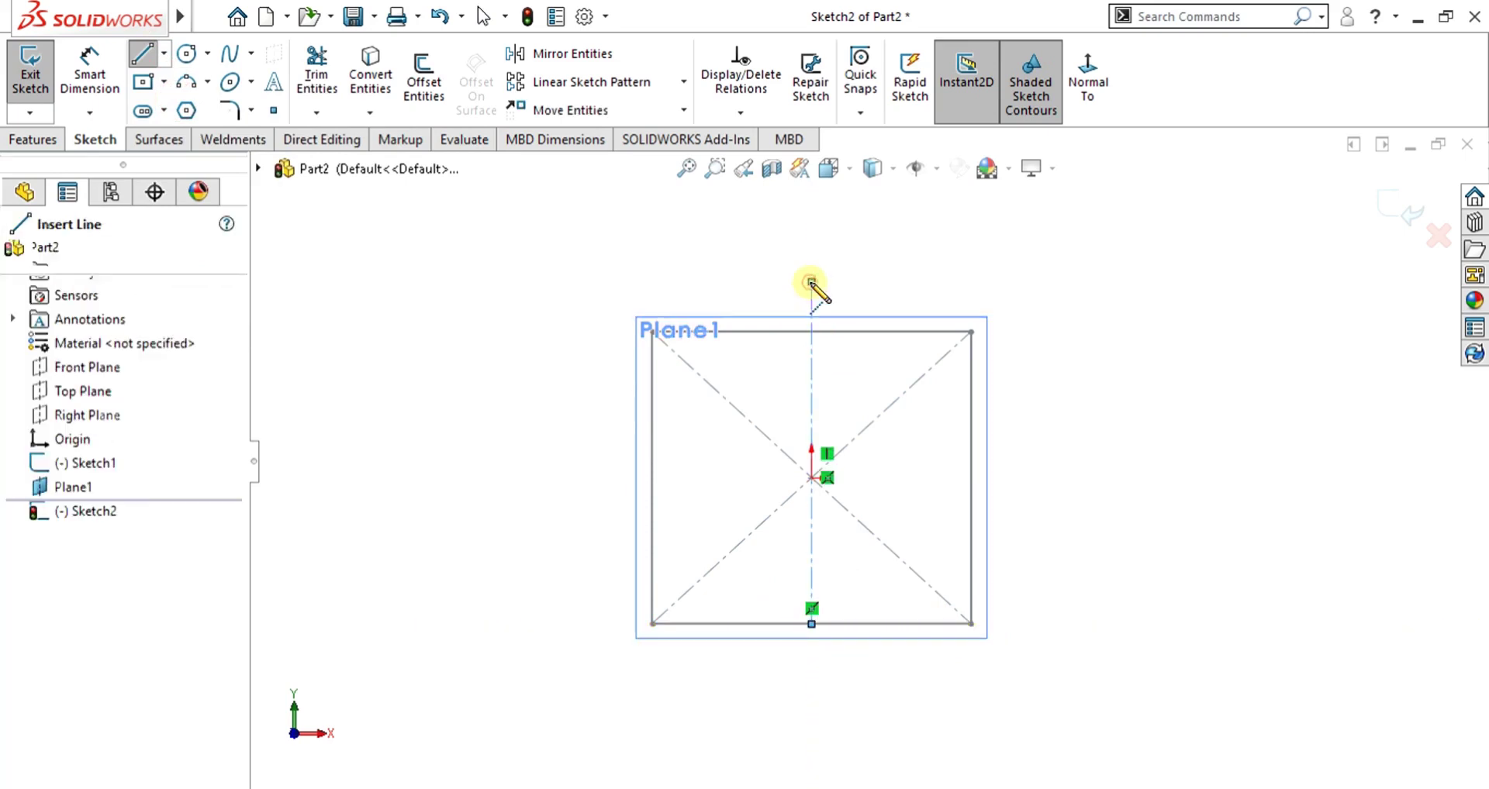
key(Escape)
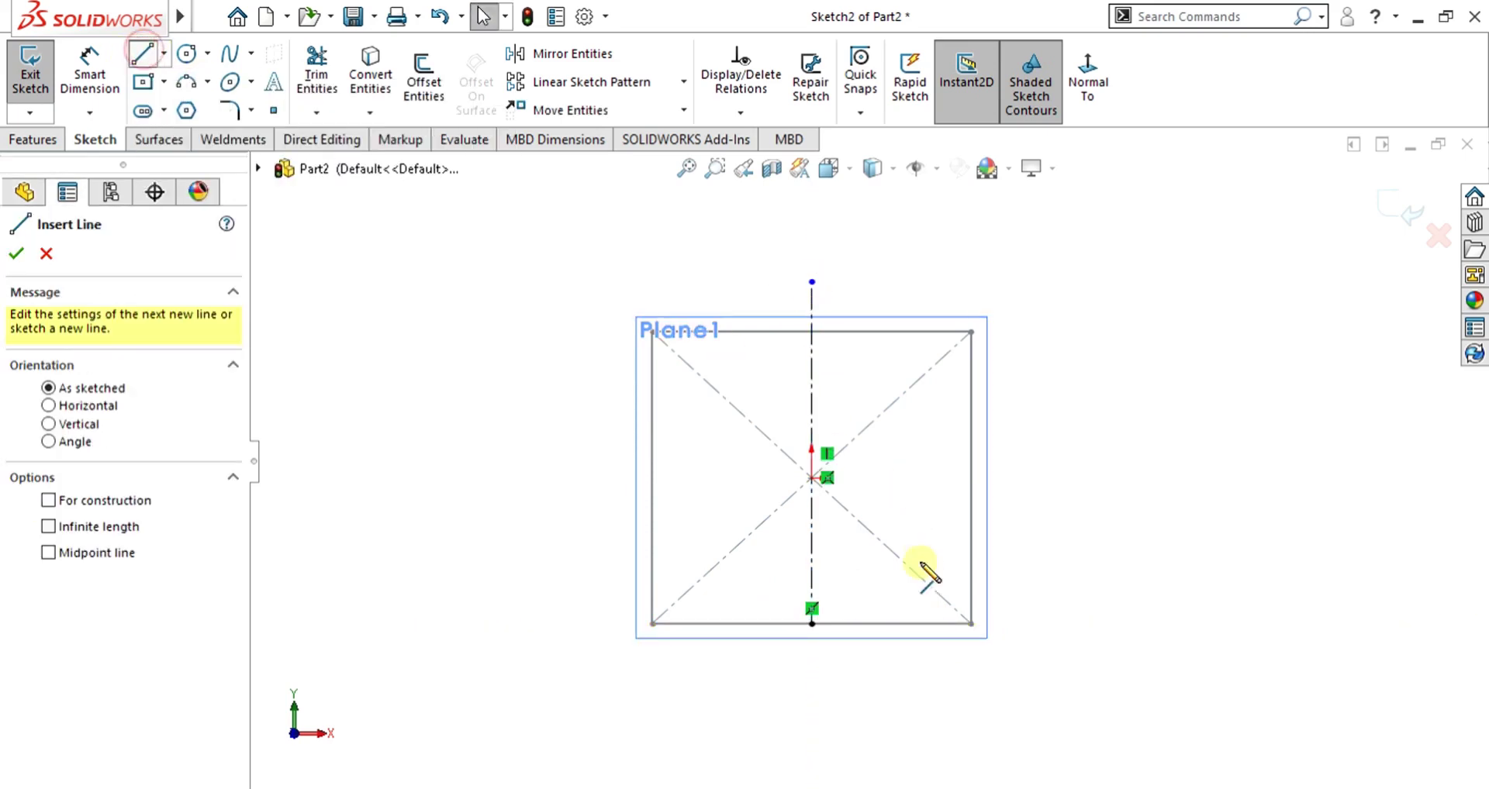
- Draw the hexagon's right half as connected lines from the square's lower-right corner to the centerline
click(971, 624)
click(1072, 344)
click(1012, 232)
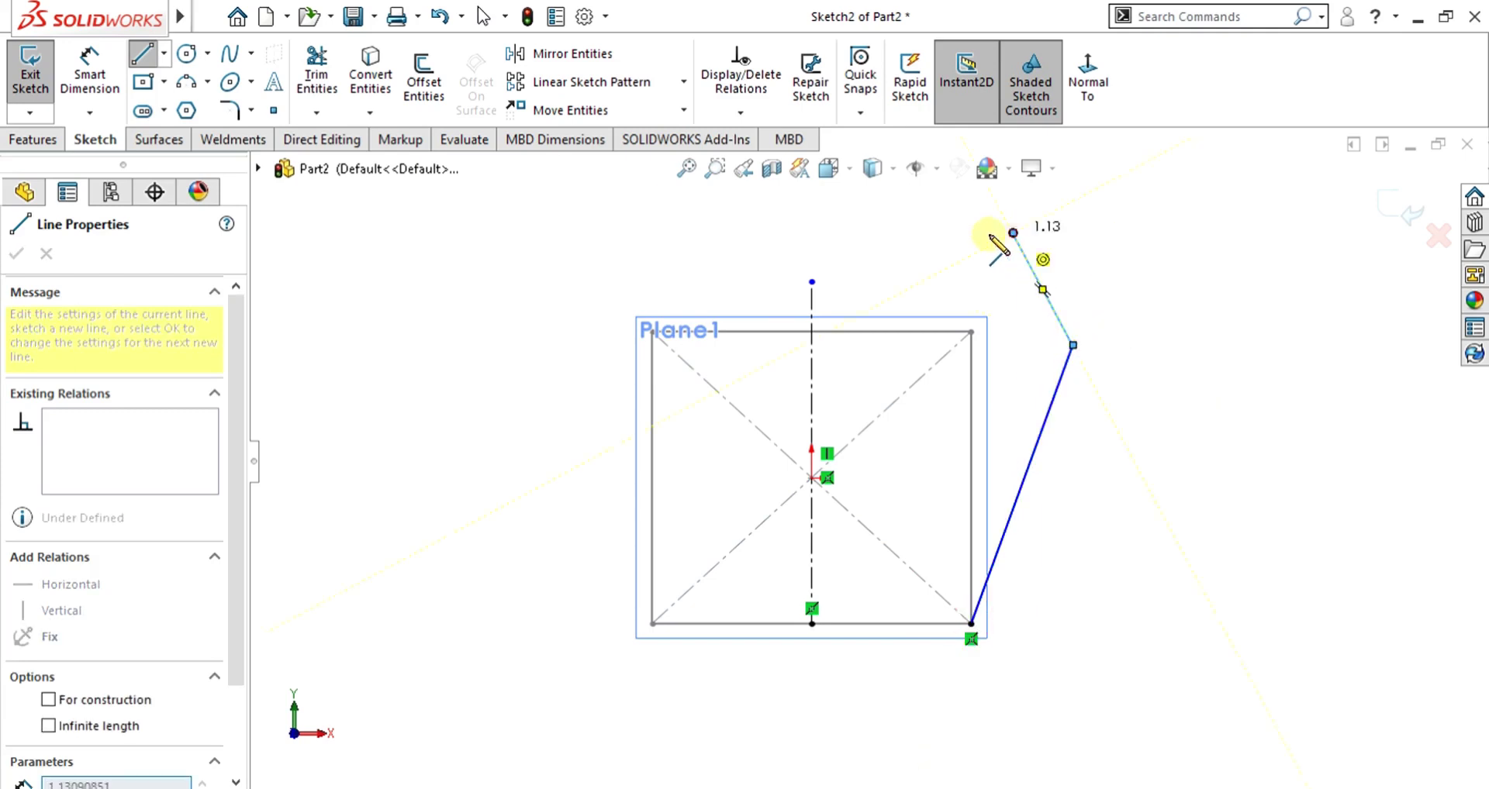
click(811, 233)
double_click(812, 281)
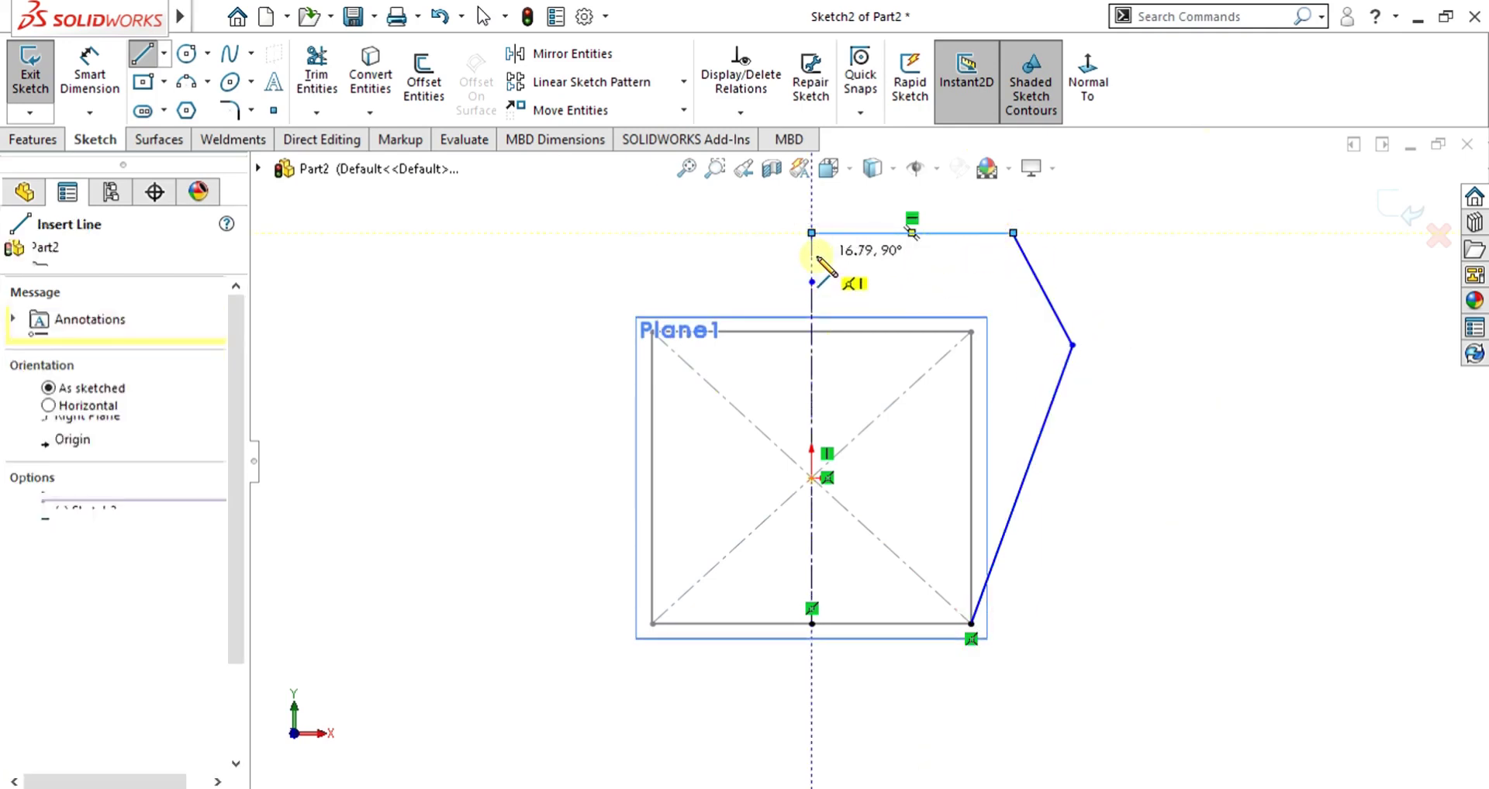
key(Escape)
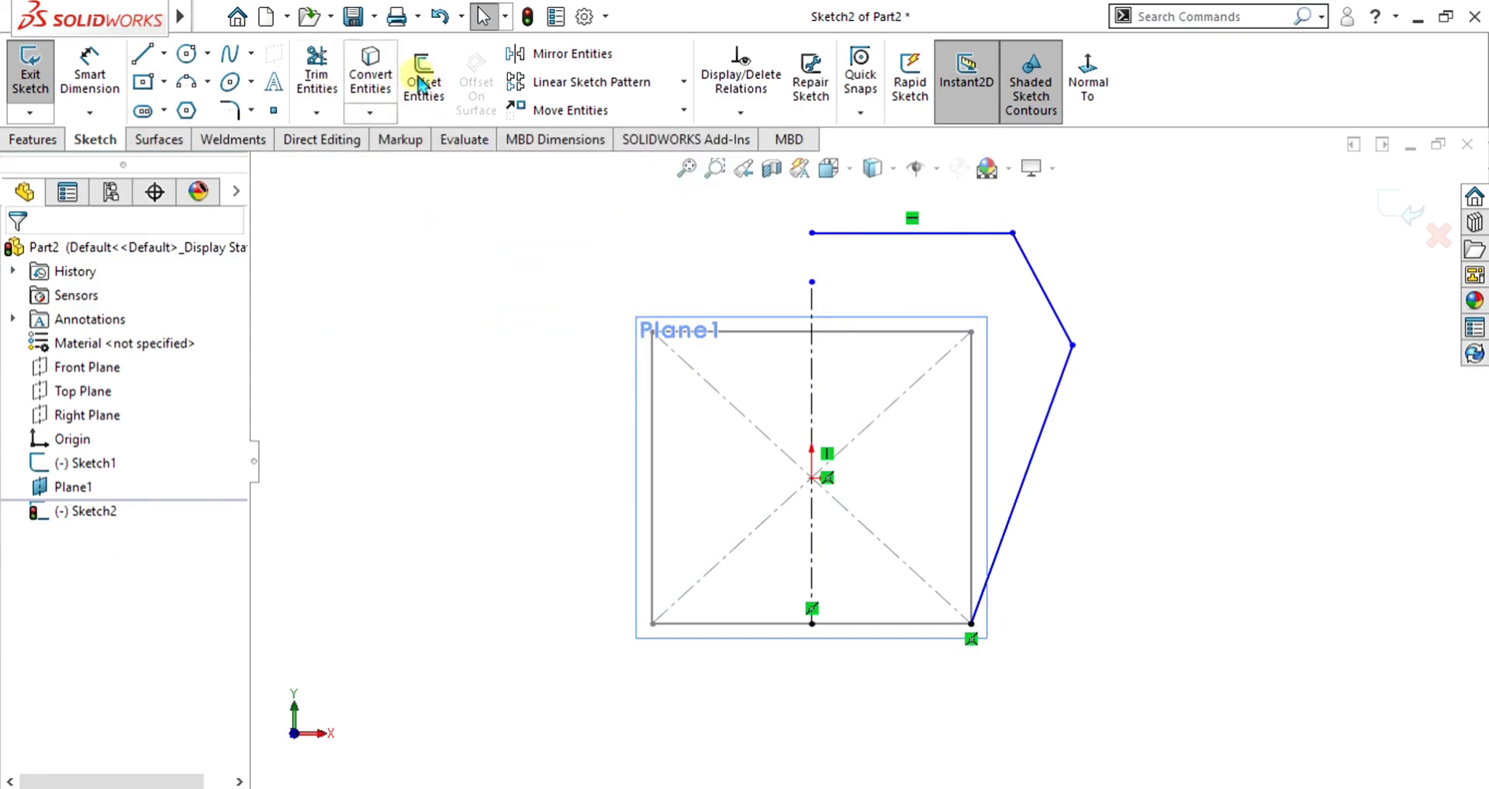
- Mirror the top and slanted outline lines about the vertical centerline
click(572, 53)
click(907, 233)
click(1031, 274)
click(1054, 326)
click(1051, 404)
click(113, 557)
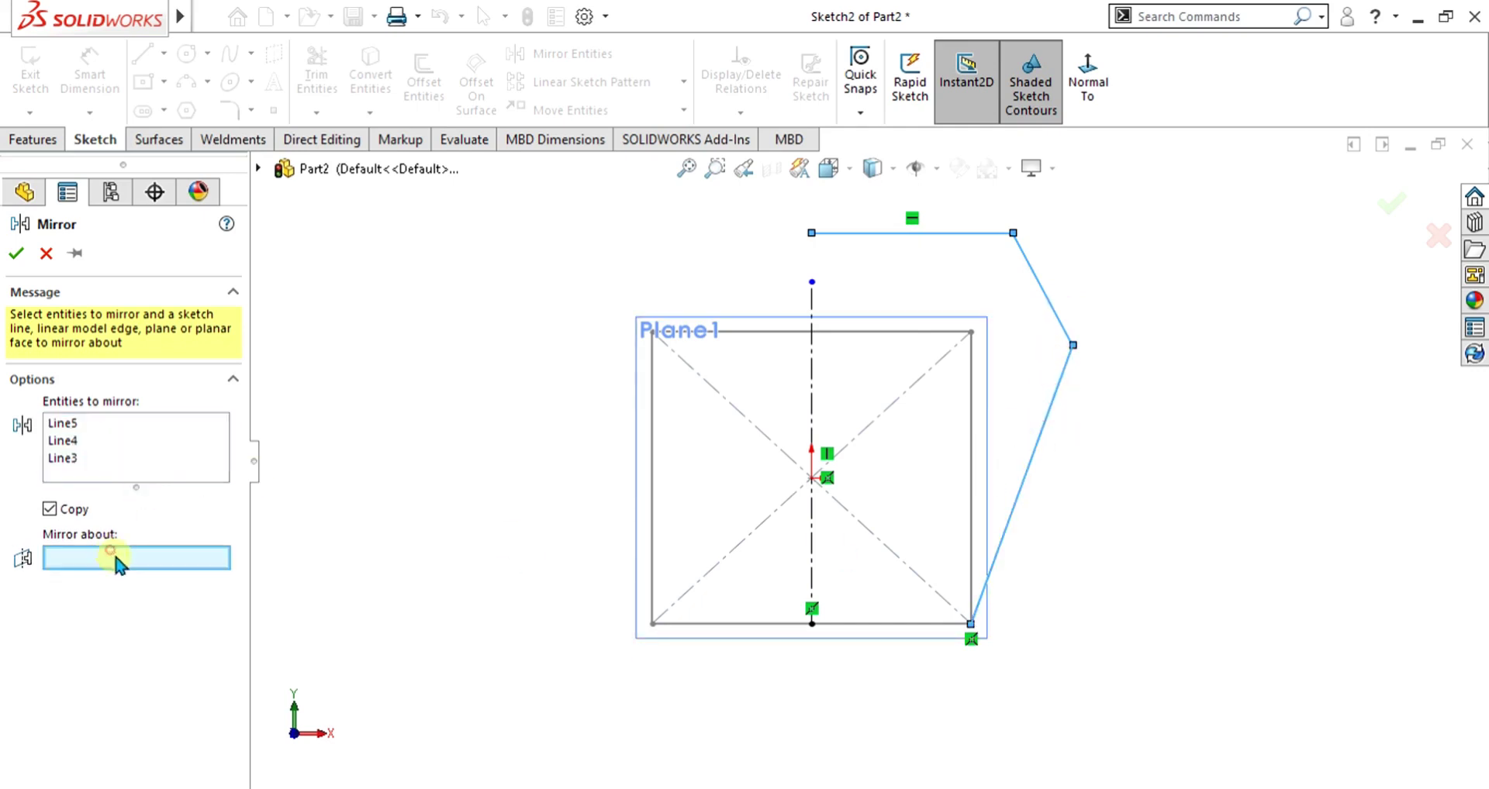
click(813, 368)
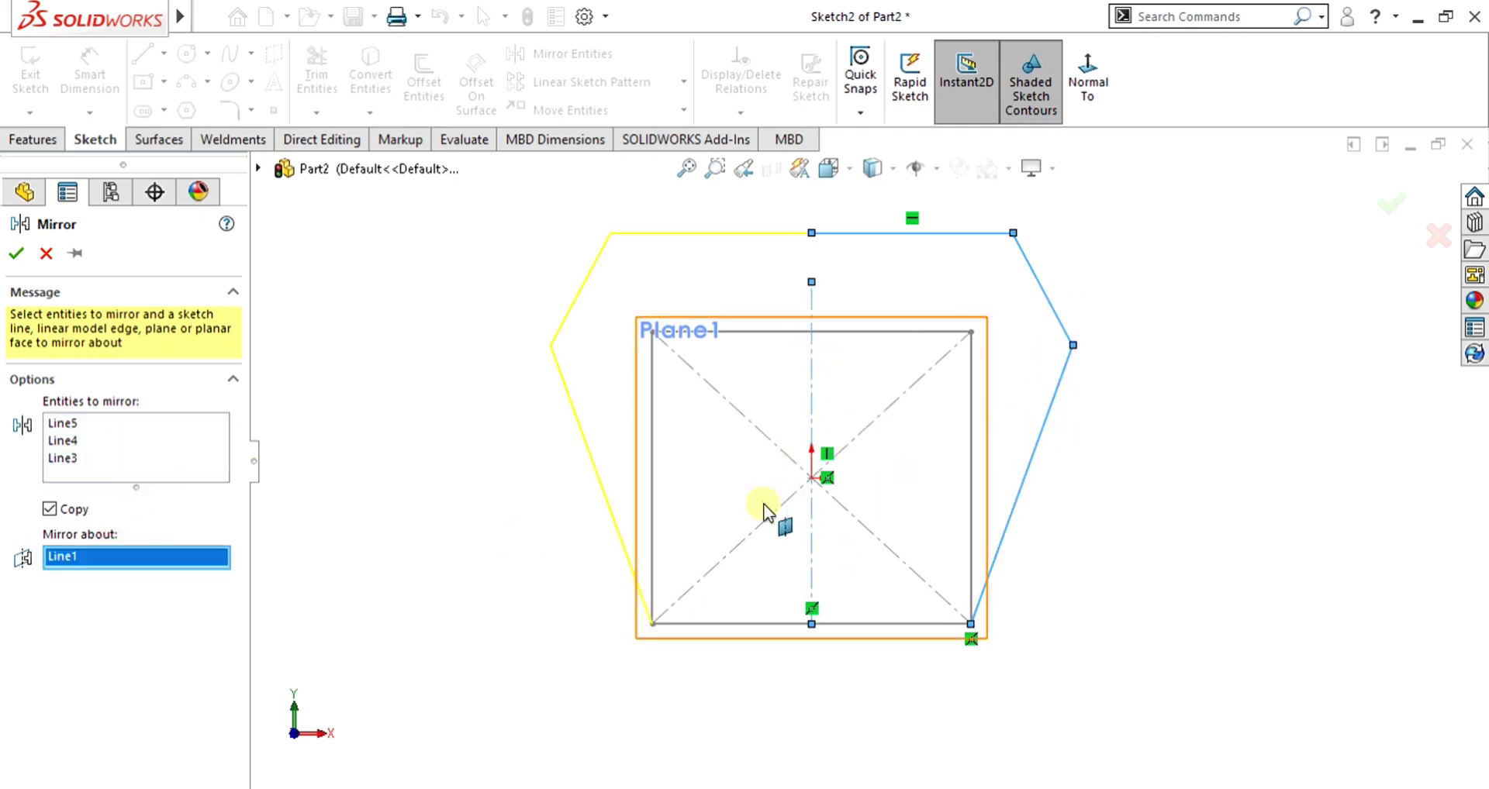
click(21, 253)
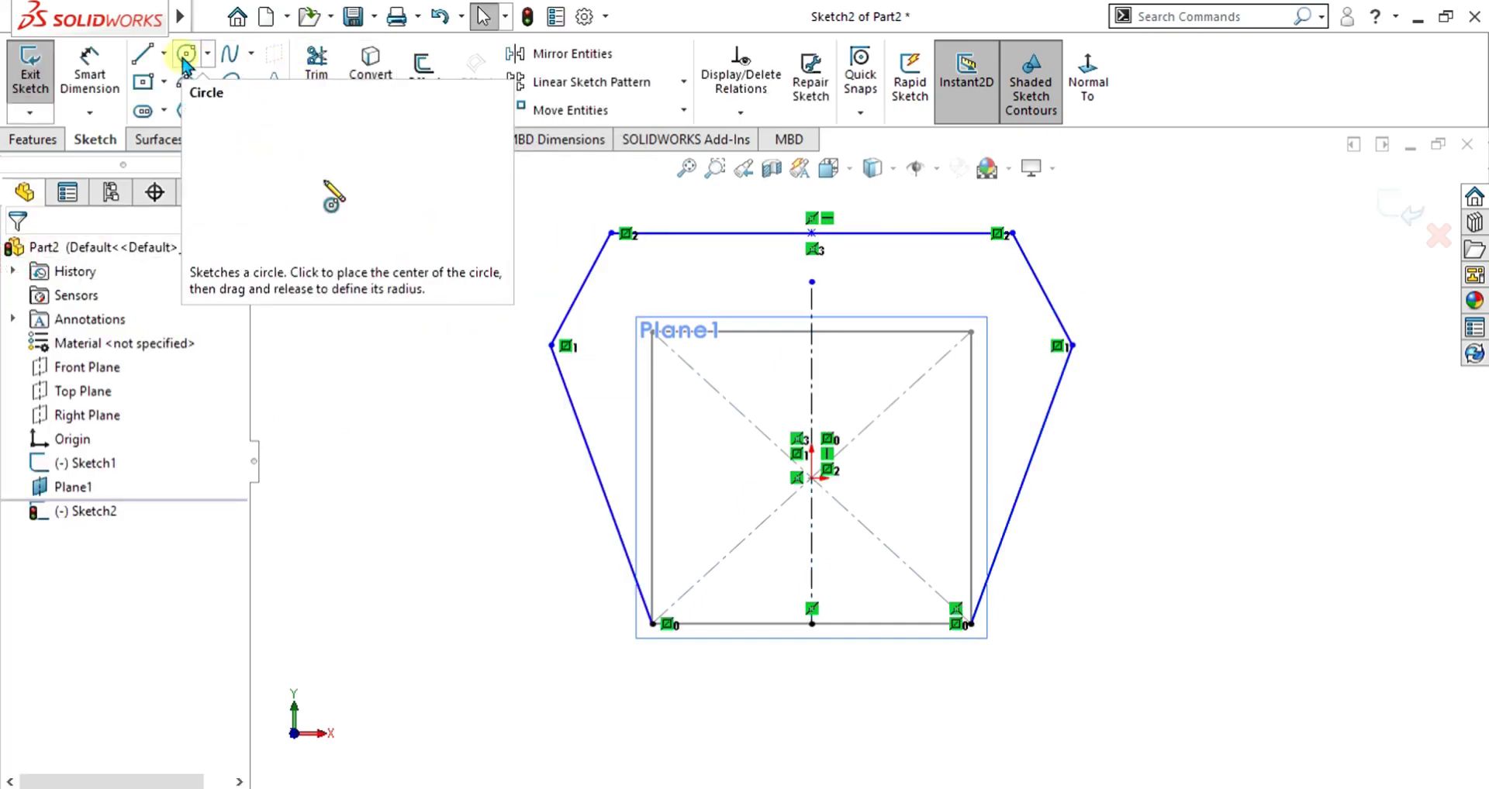
- Close the hexagon with a bottom line between the square's bottom corners, then exit Sketch2
click(142, 54)
click(652, 624)
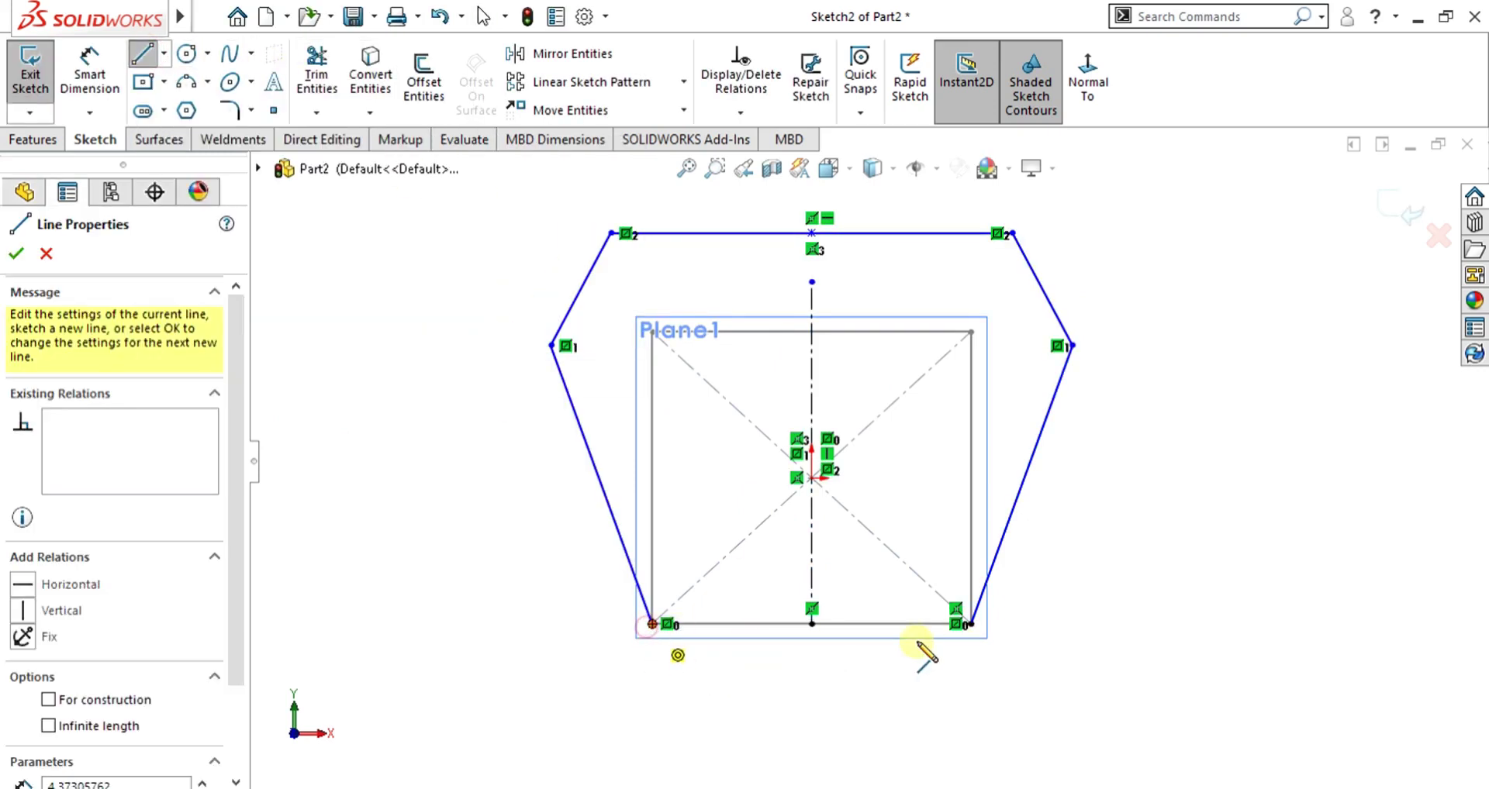
click(970, 625)
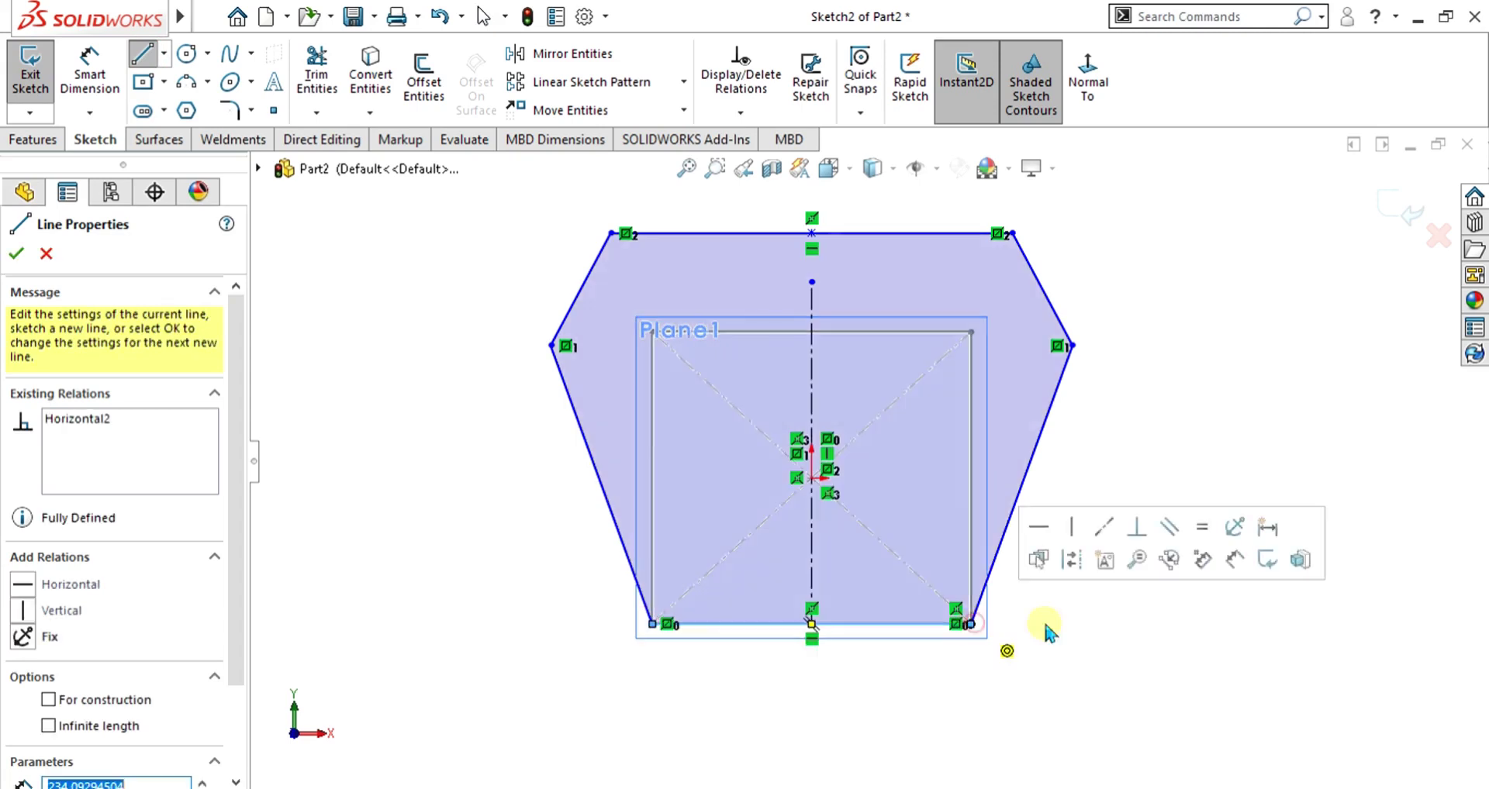
key(z)
mouse_move(1133, 412)
middle_down()
mouse_move(1057, 425)
mouse_move(1073, 482)
mouse_move(1203, 492)
mouse_move(1217, 464)
middle_up()
scroll(1218, 464, down, 3)
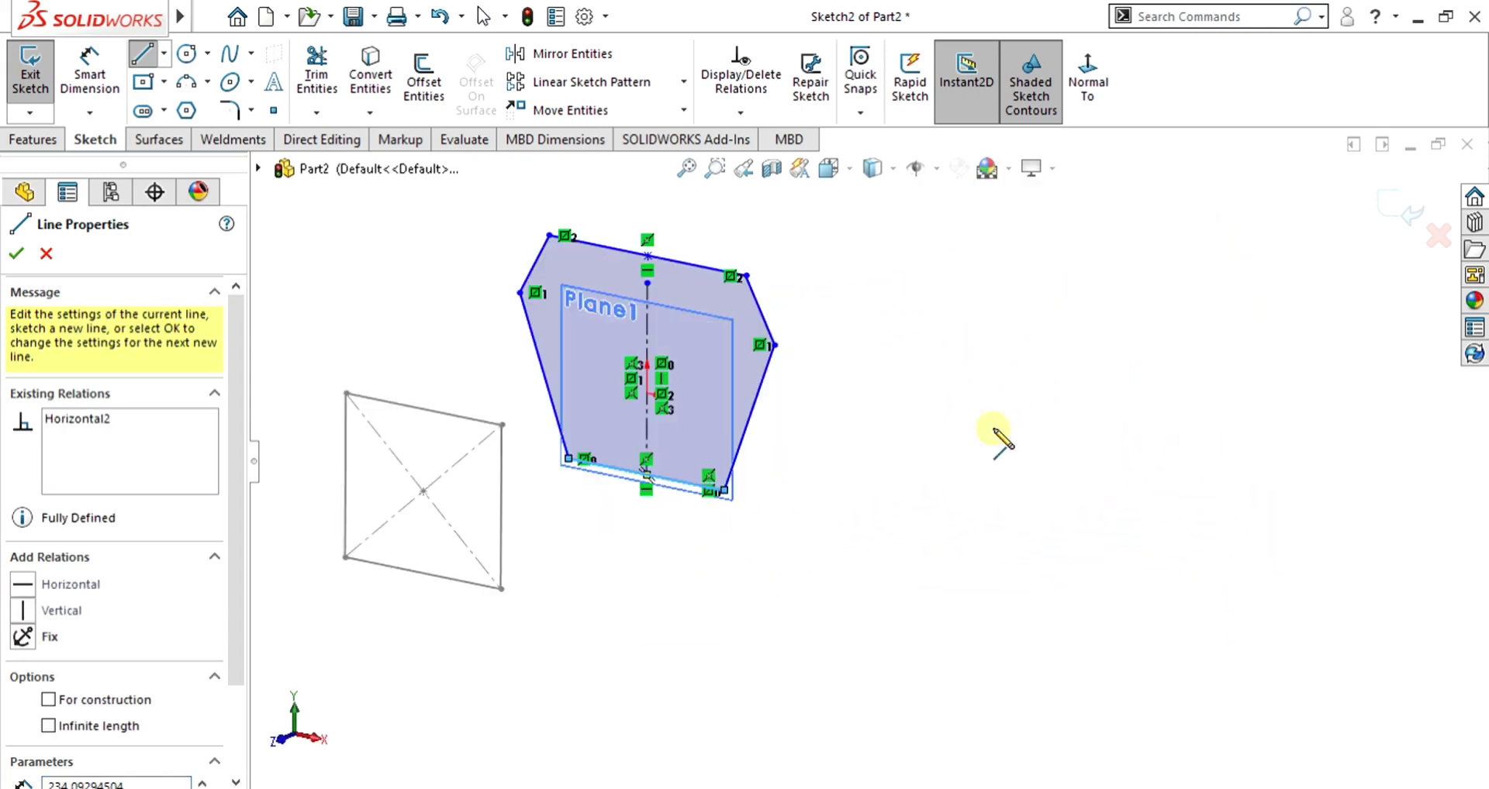
click(16, 252)
click(33, 90)
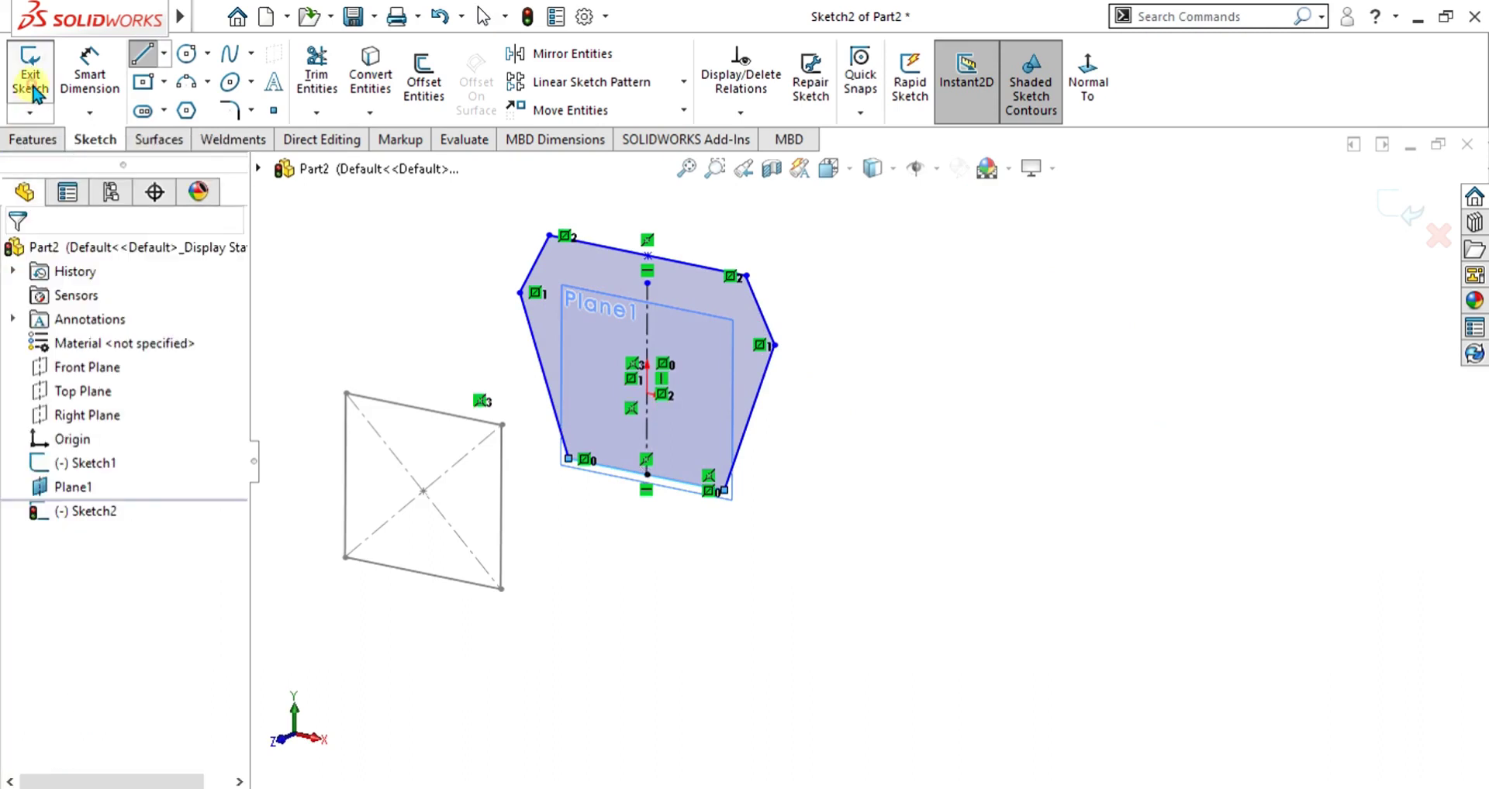
click(33, 90)
- Start a new 3D sketch, 3DSketch1, from the Sketch dropdown on the Sketch tab
mouse_move(551, 383)
middle_down()
mouse_move(615, 403)
mouse_move(708, 465)
mouse_move(775, 399)
mouse_move(674, 447)
mouse_move(974, 521)
mouse_move(979, 445)
middle_up()
scroll(874, 463, down, 5)
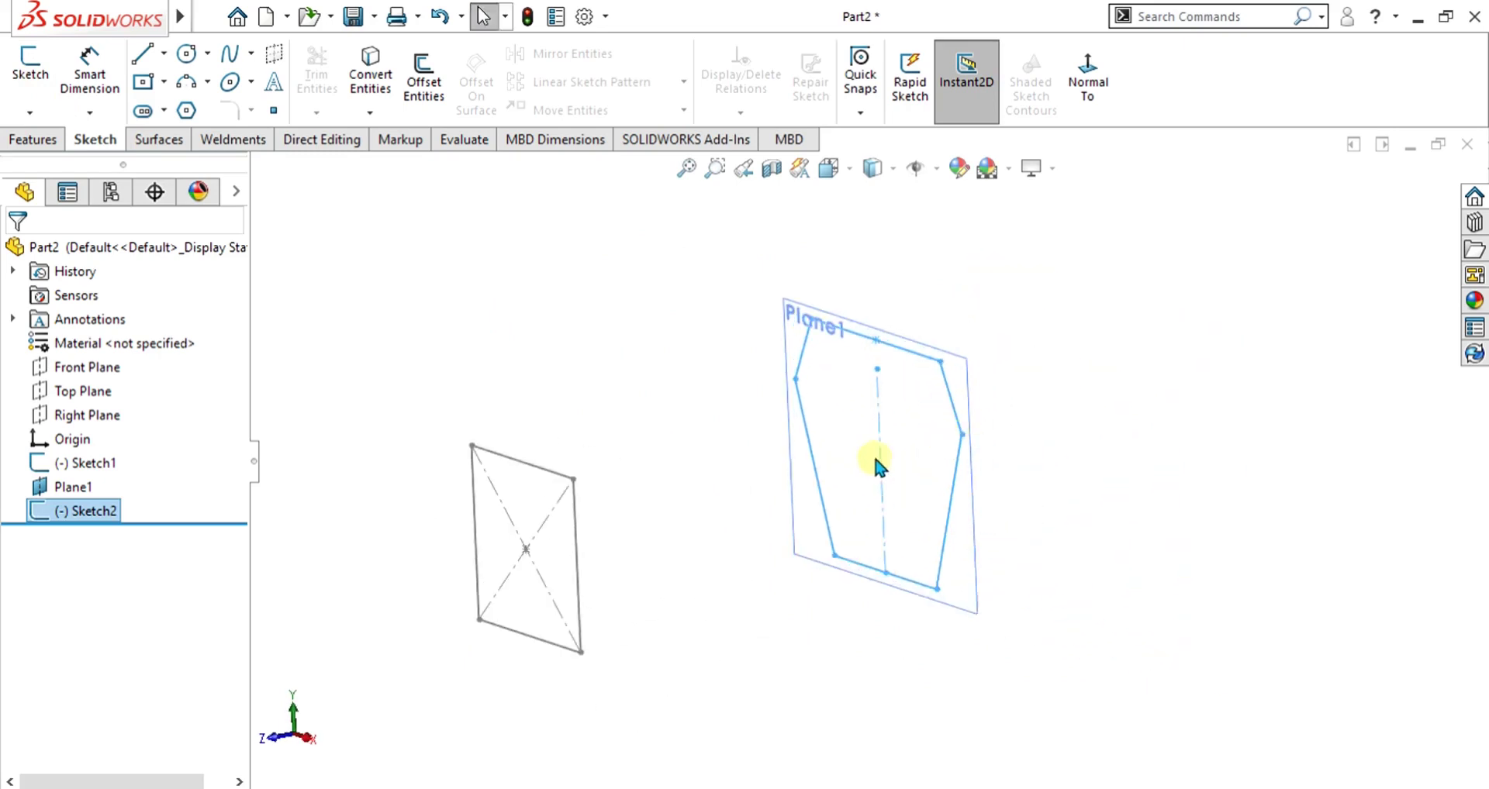
click(237, 139)
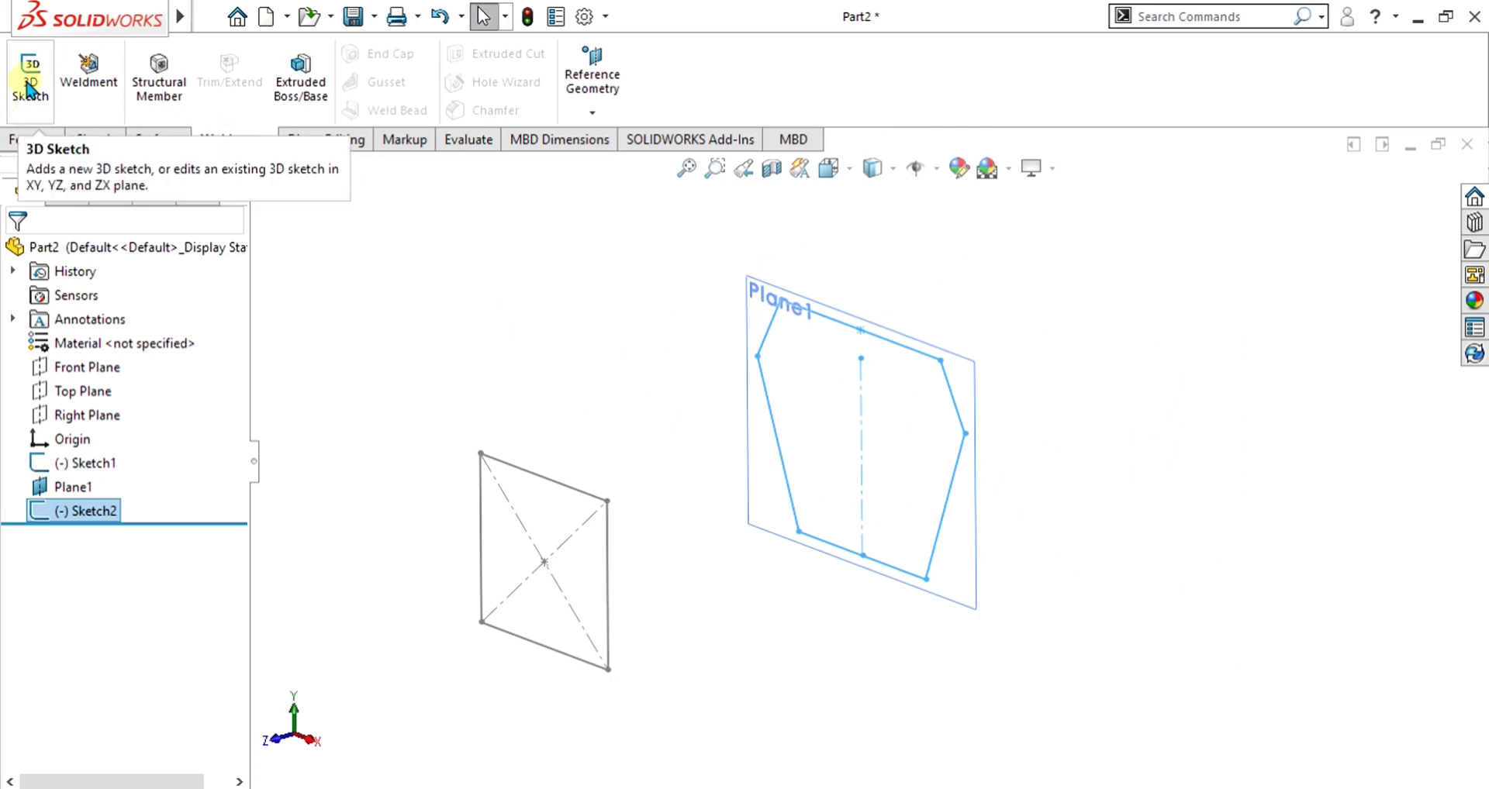
click(81, 135)
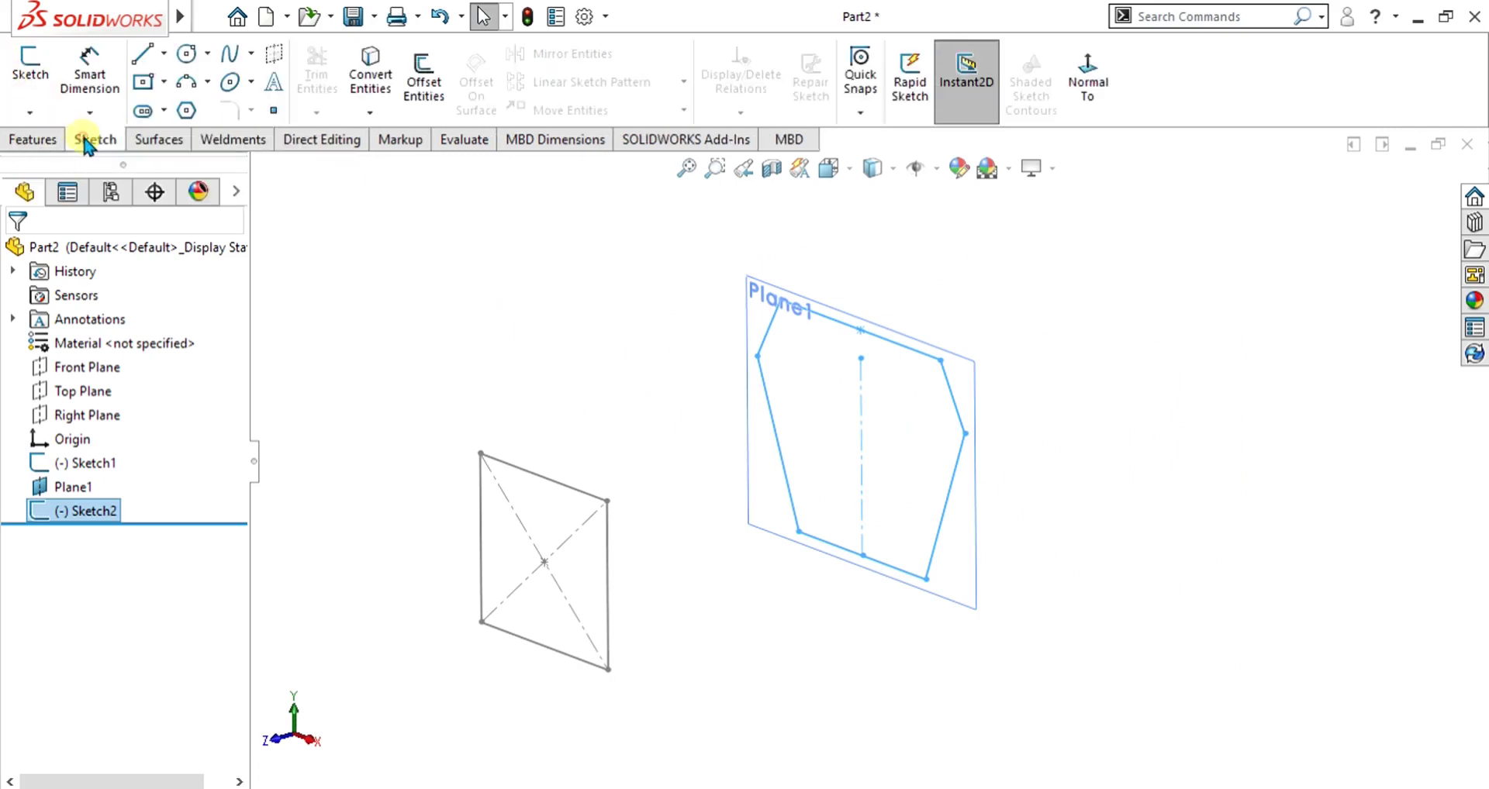
click(33, 110)
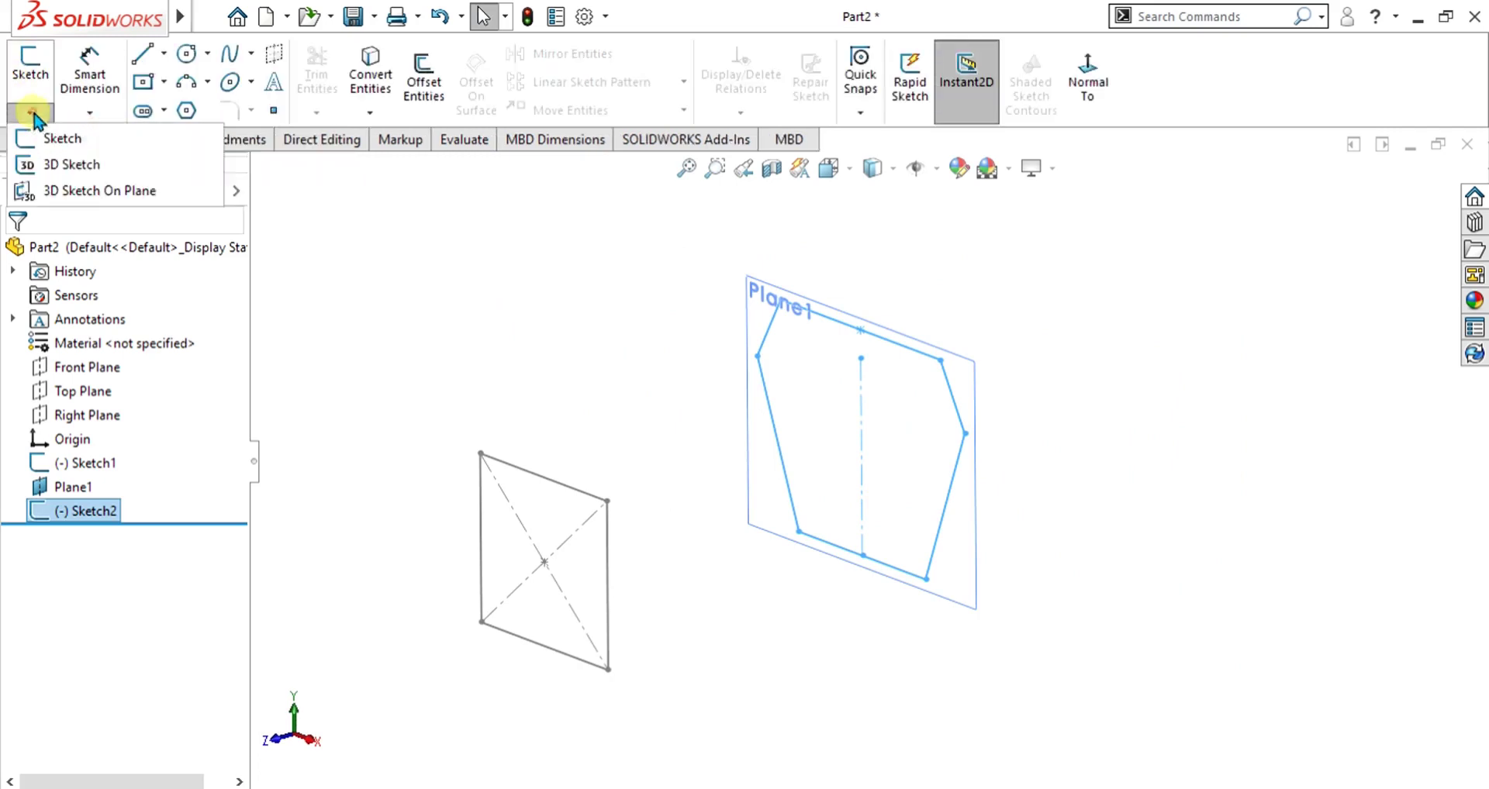
click(31, 112)
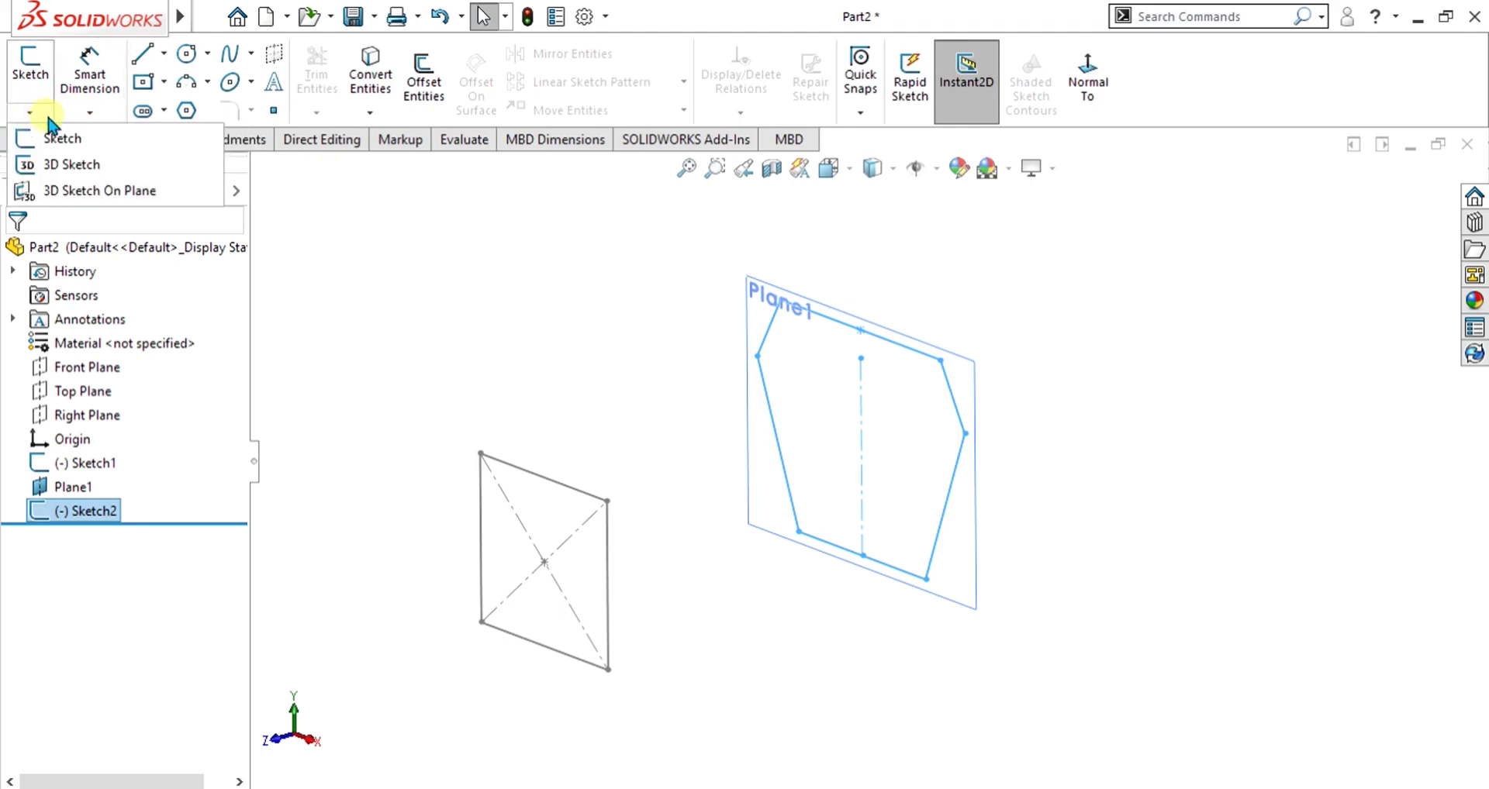
click(71, 165)
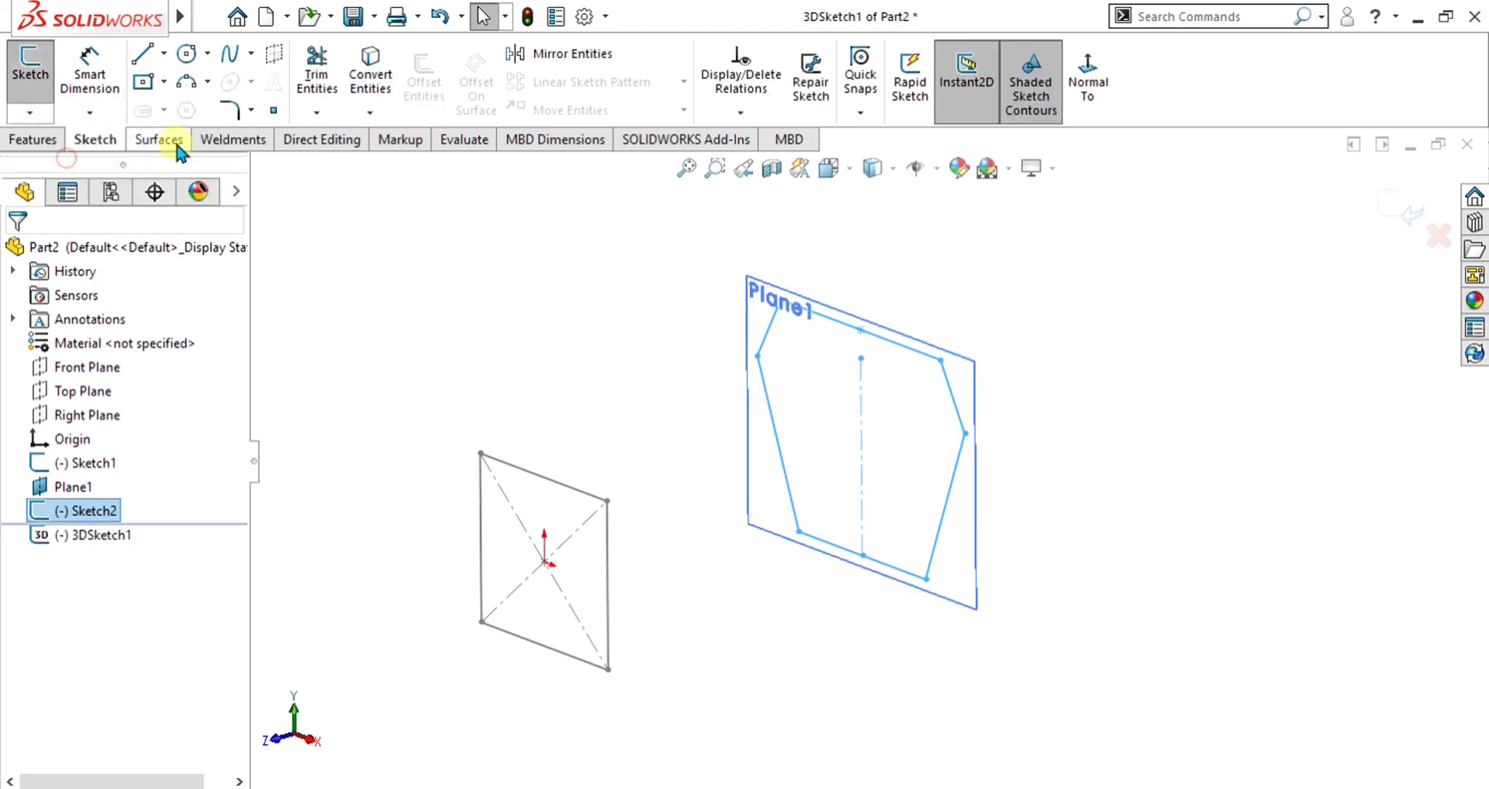
click(233, 140)
scroll(717, 501, up, 3)
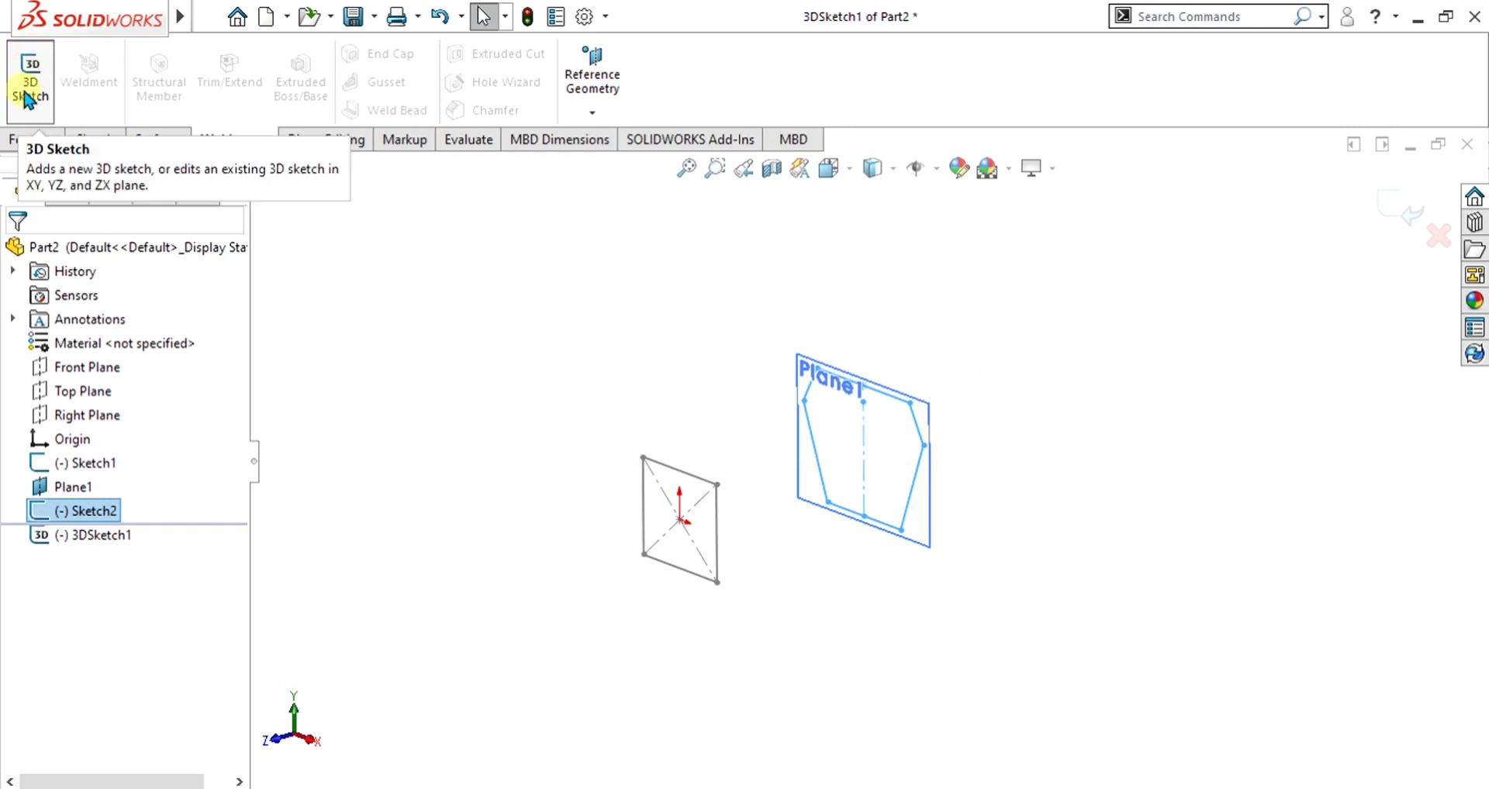
scroll(884, 516, down, 3)
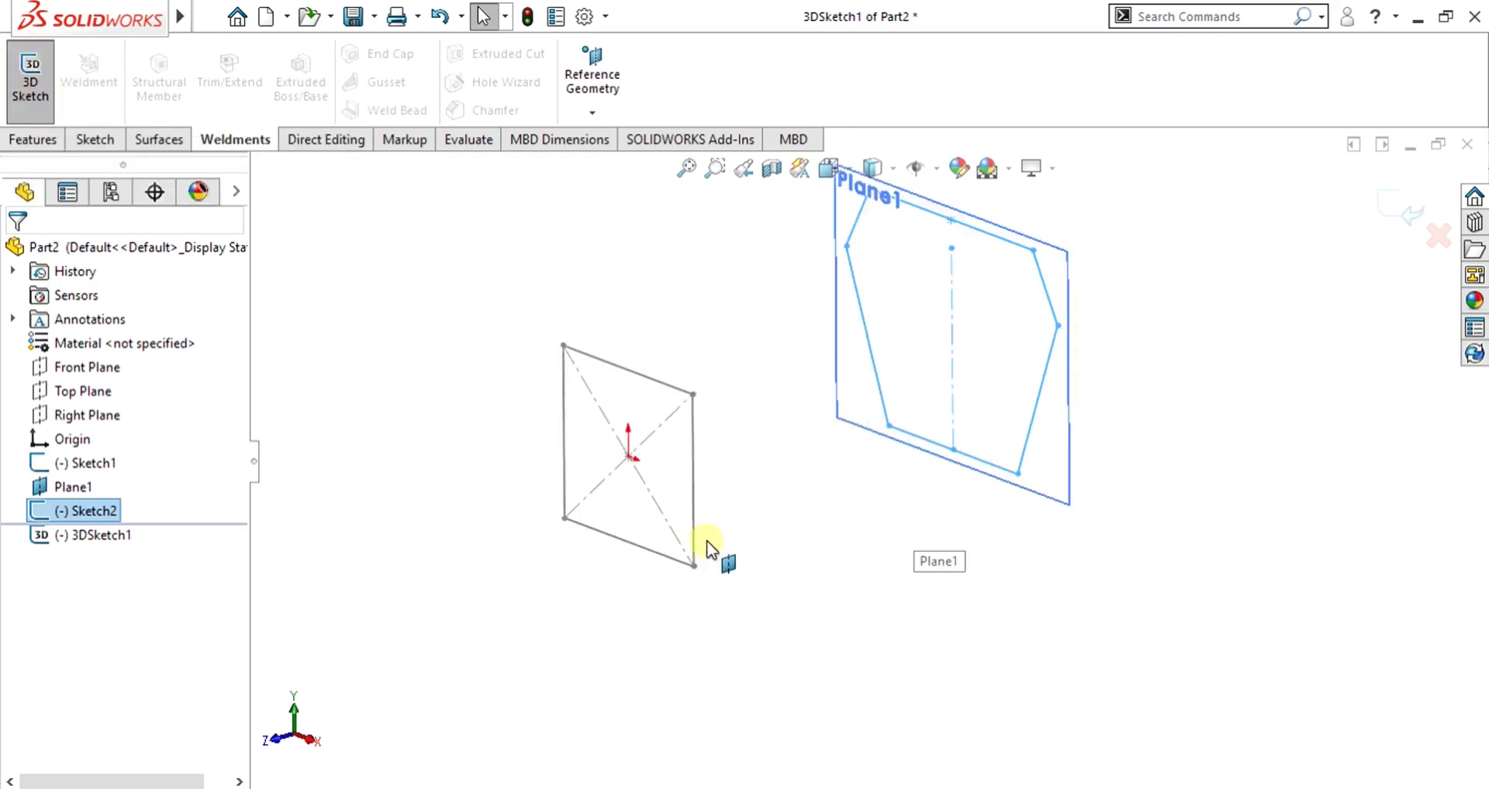
click(116, 141)
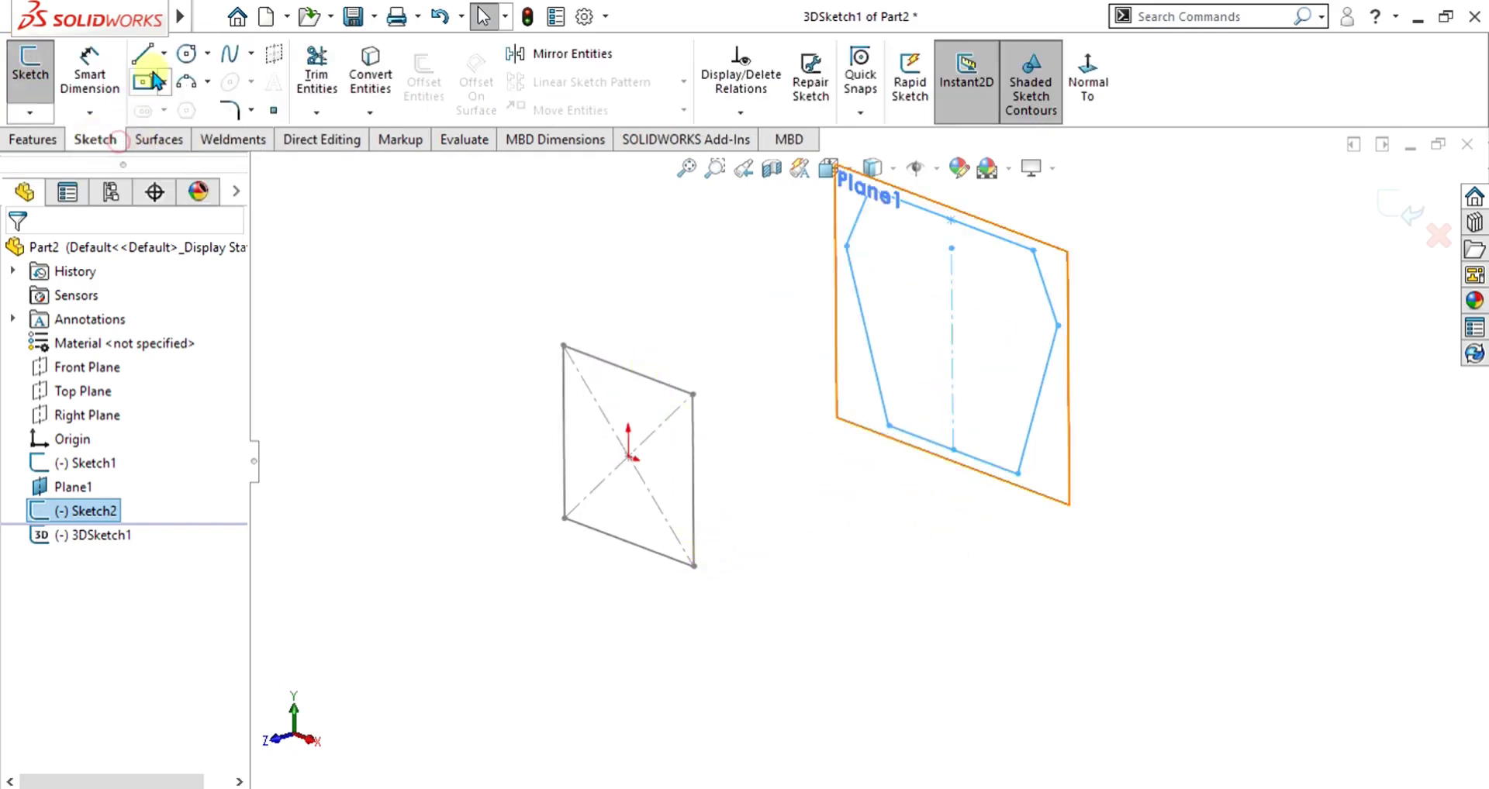
click(145, 60)
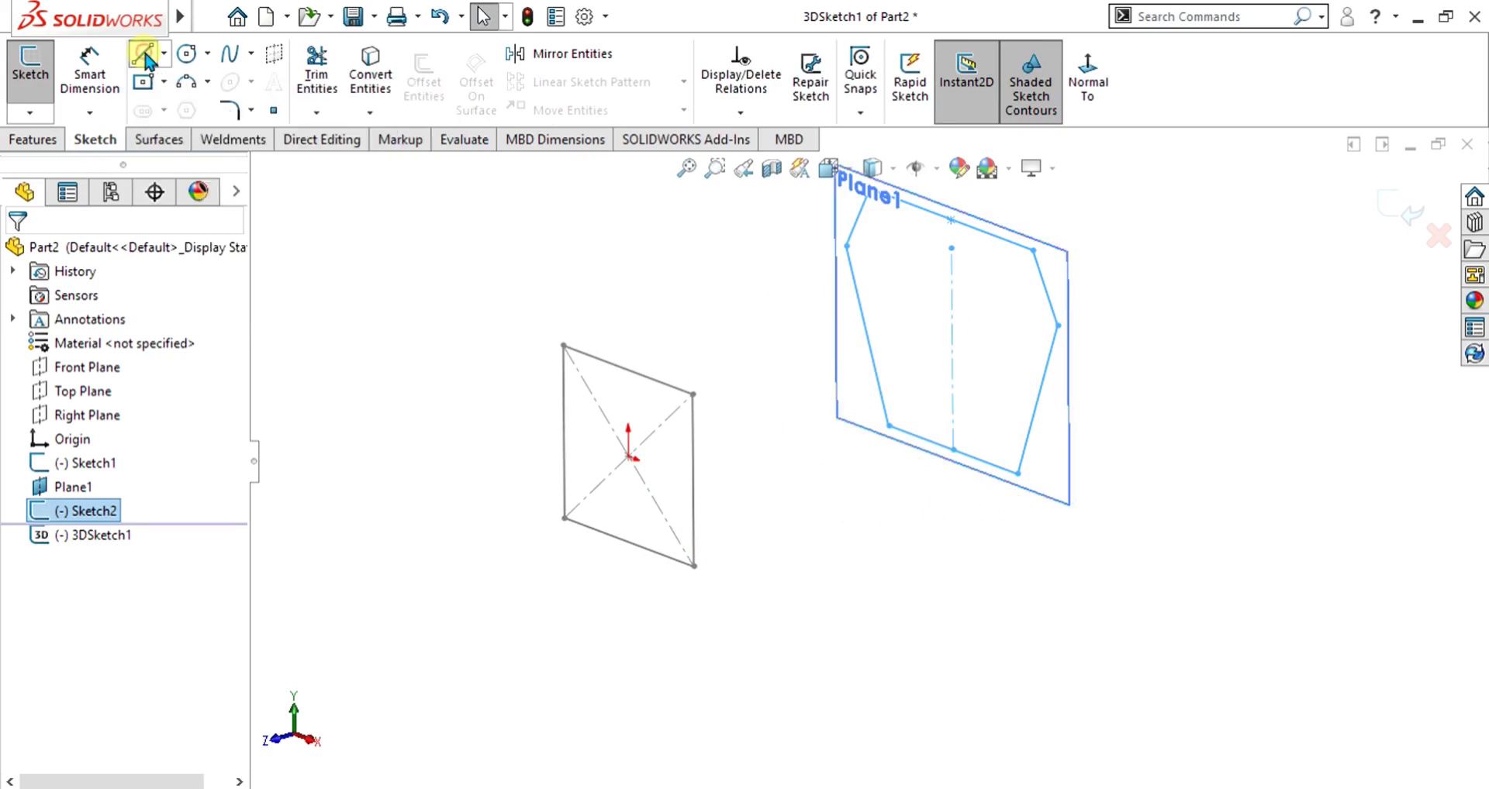
- Draw a closed four-line rectangle in 3DSketch1 from a face-on view
scroll(876, 542, up, 2)
mouse_move(862, 532)
middle_down()
mouse_move(897, 547)
mouse_move(888, 574)
middle_up()
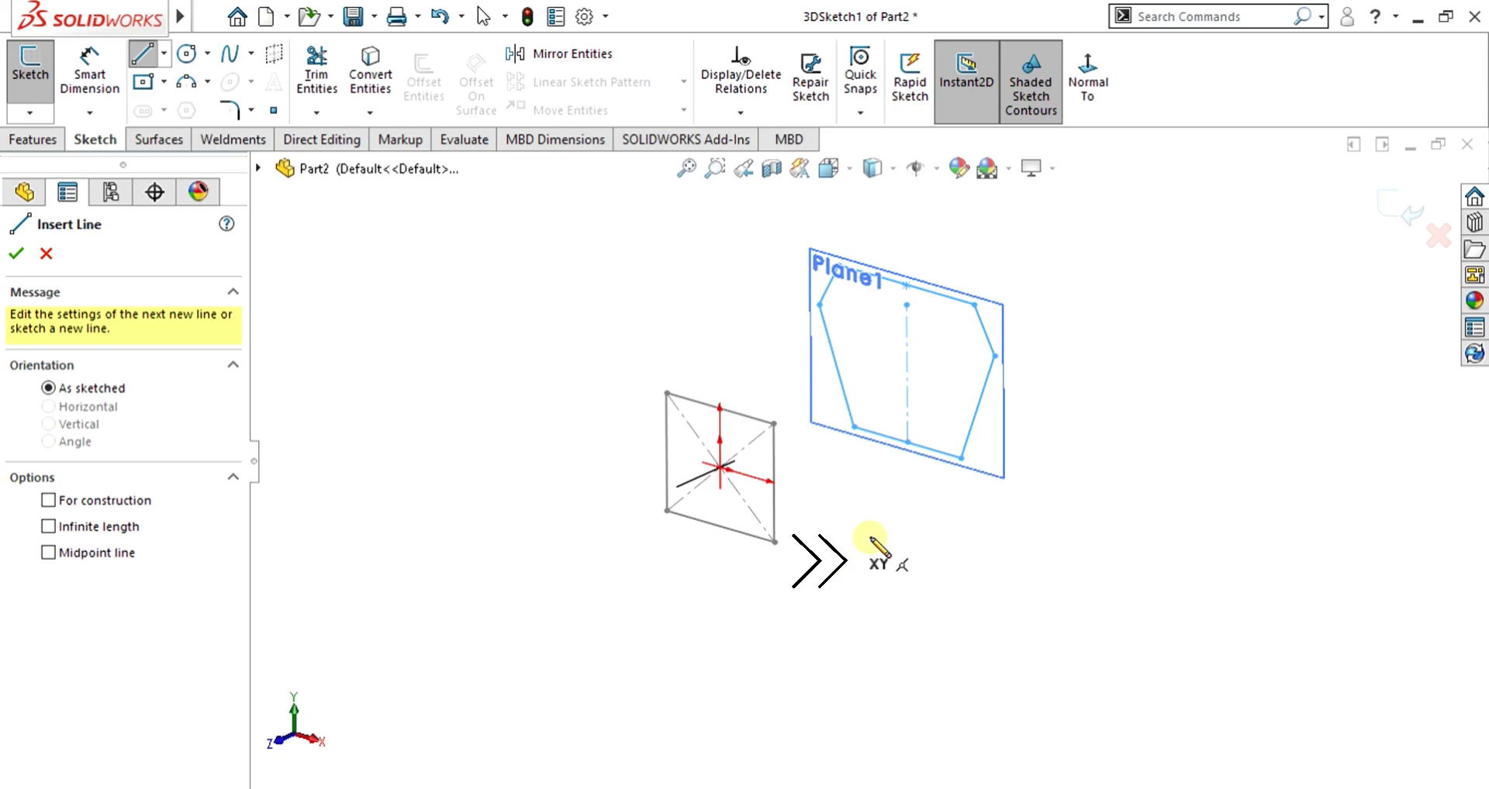
mouse_move(875, 530)
middle_down()
mouse_move(870, 504)
mouse_move(940, 490)
mouse_move(934, 529)
mouse_move(871, 515)
mouse_move(875, 539)
mouse_move(807, 532)
mouse_move(837, 516)
middle_up()
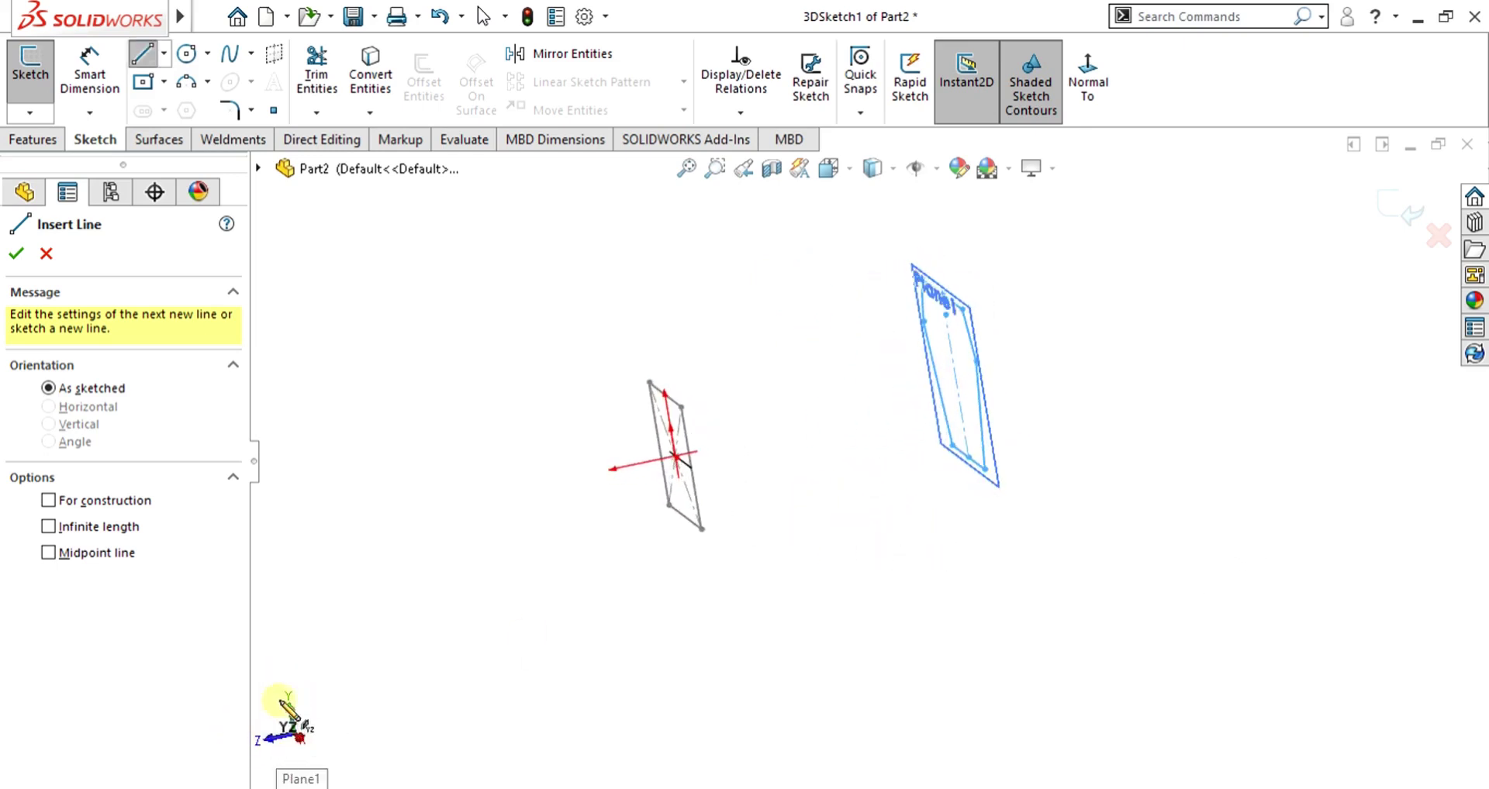
scroll(841, 398, down, 2)
scroll(857, 381, up, 2)
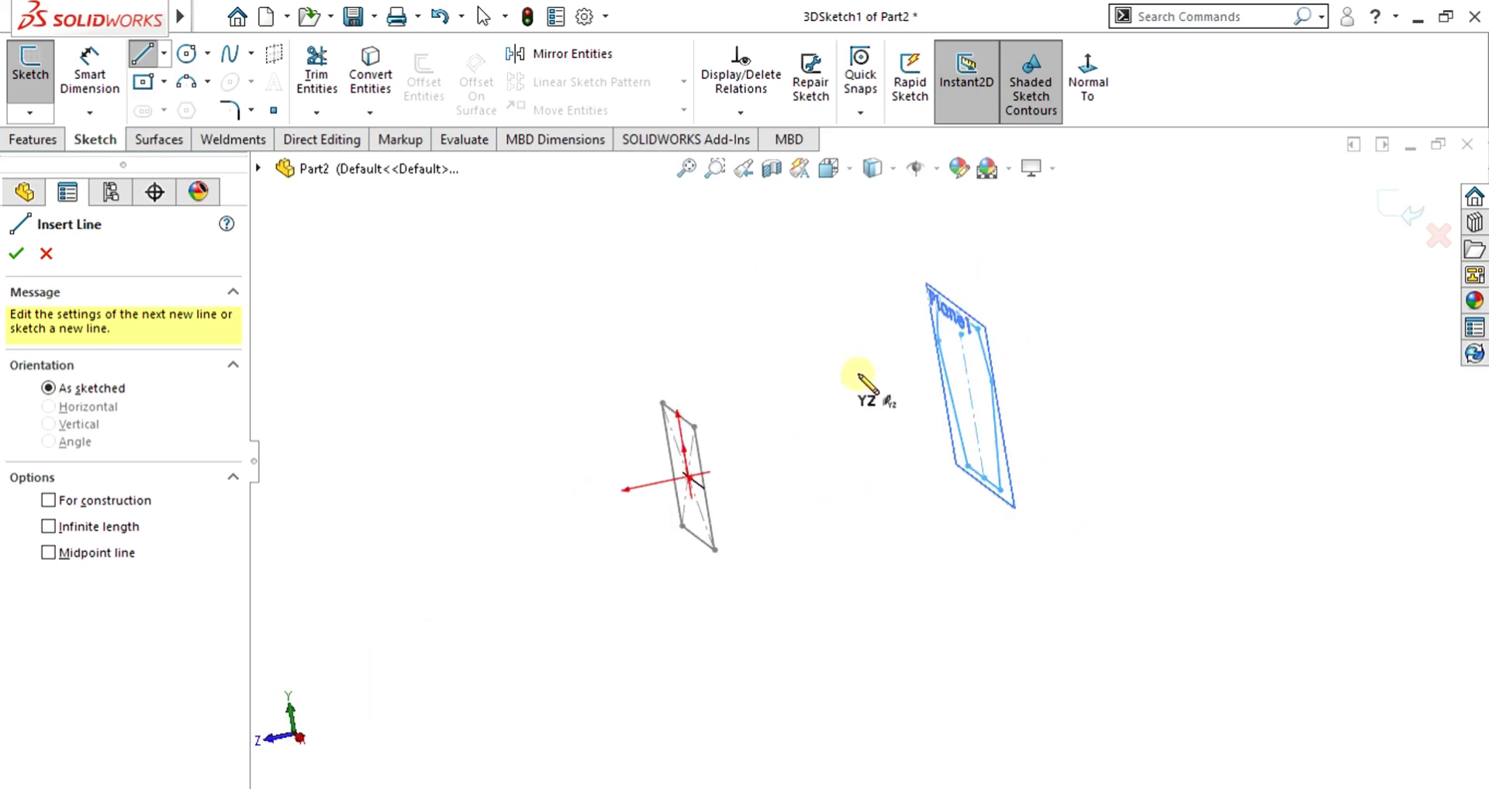
scroll(825, 535, down, 2)
scroll(881, 555, down, 1)
scroll(909, 524, up, 1)
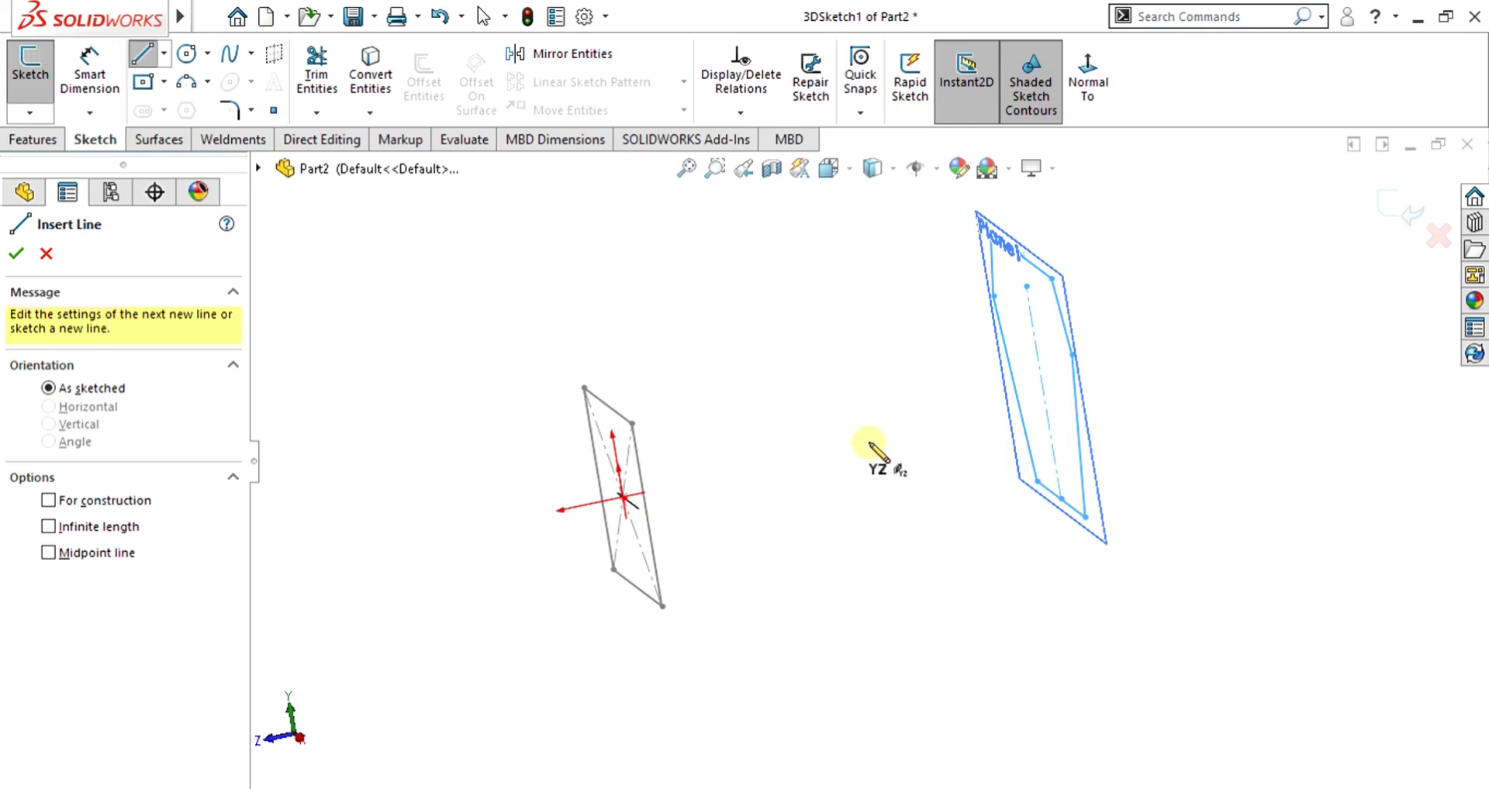
mouse_move(851, 445)
middle_down()
mouse_move(927, 356)
mouse_move(1036, 330)
mouse_move(1004, 393)
mouse_move(837, 355)
mouse_move(859, 468)
mouse_move(814, 404)
mouse_move(881, 432)
mouse_move(821, 411)
mouse_move(776, 444)
mouse_move(778, 418)
mouse_move(765, 422)
mouse_move(784, 417)
middle_up()
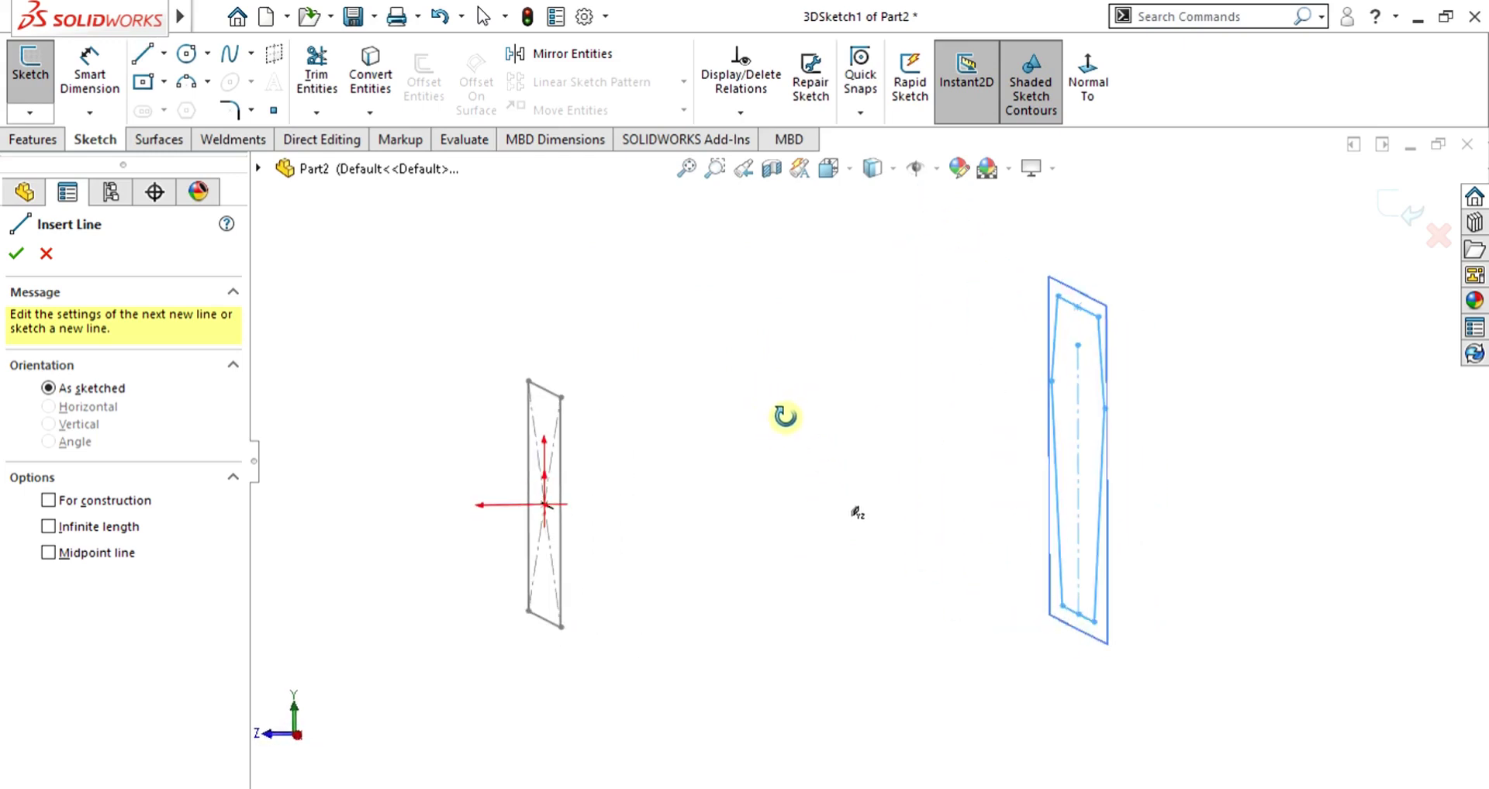
click(642, 406)
click(982, 403)
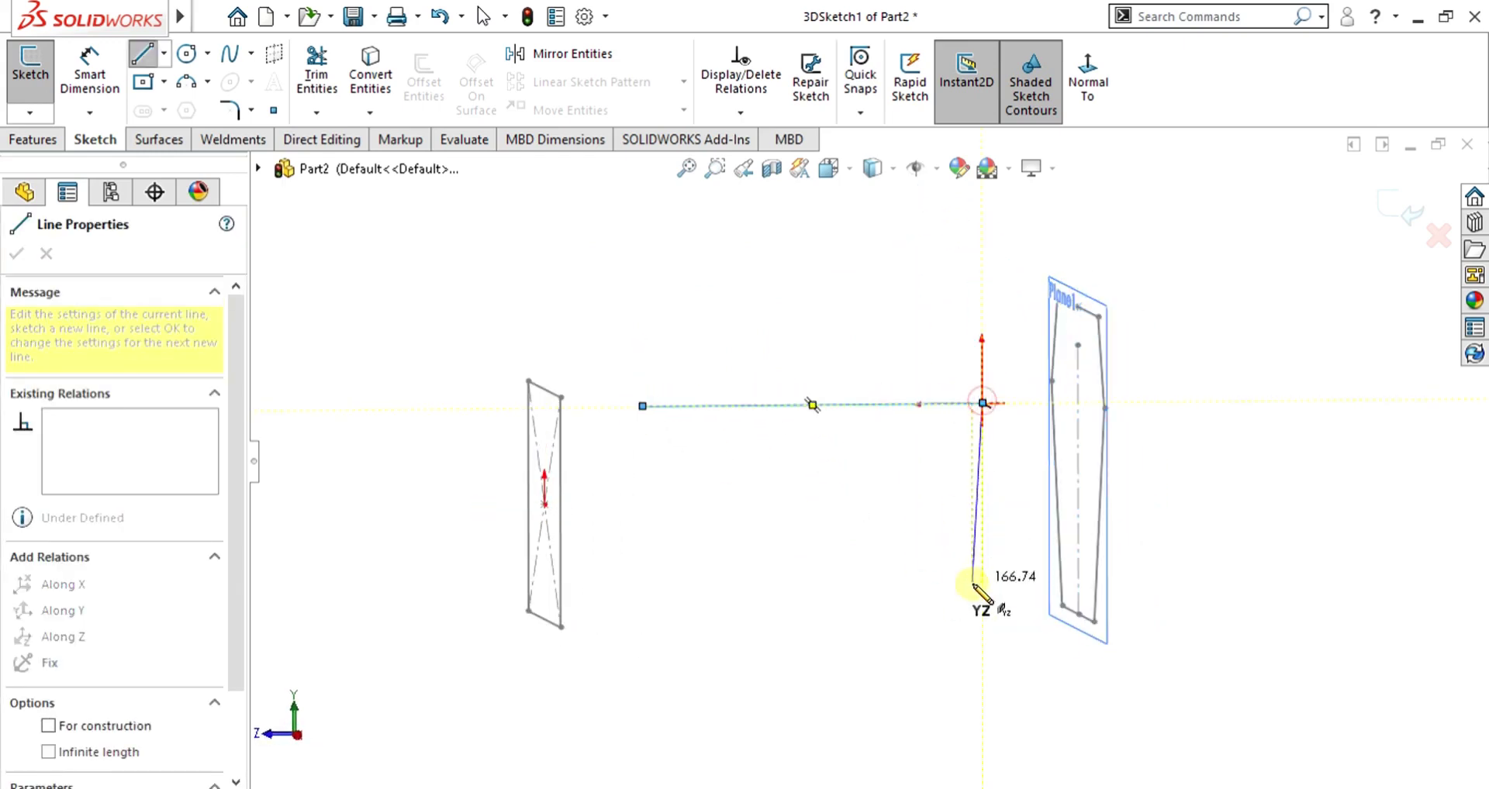
click(982, 610)
click(642, 614)
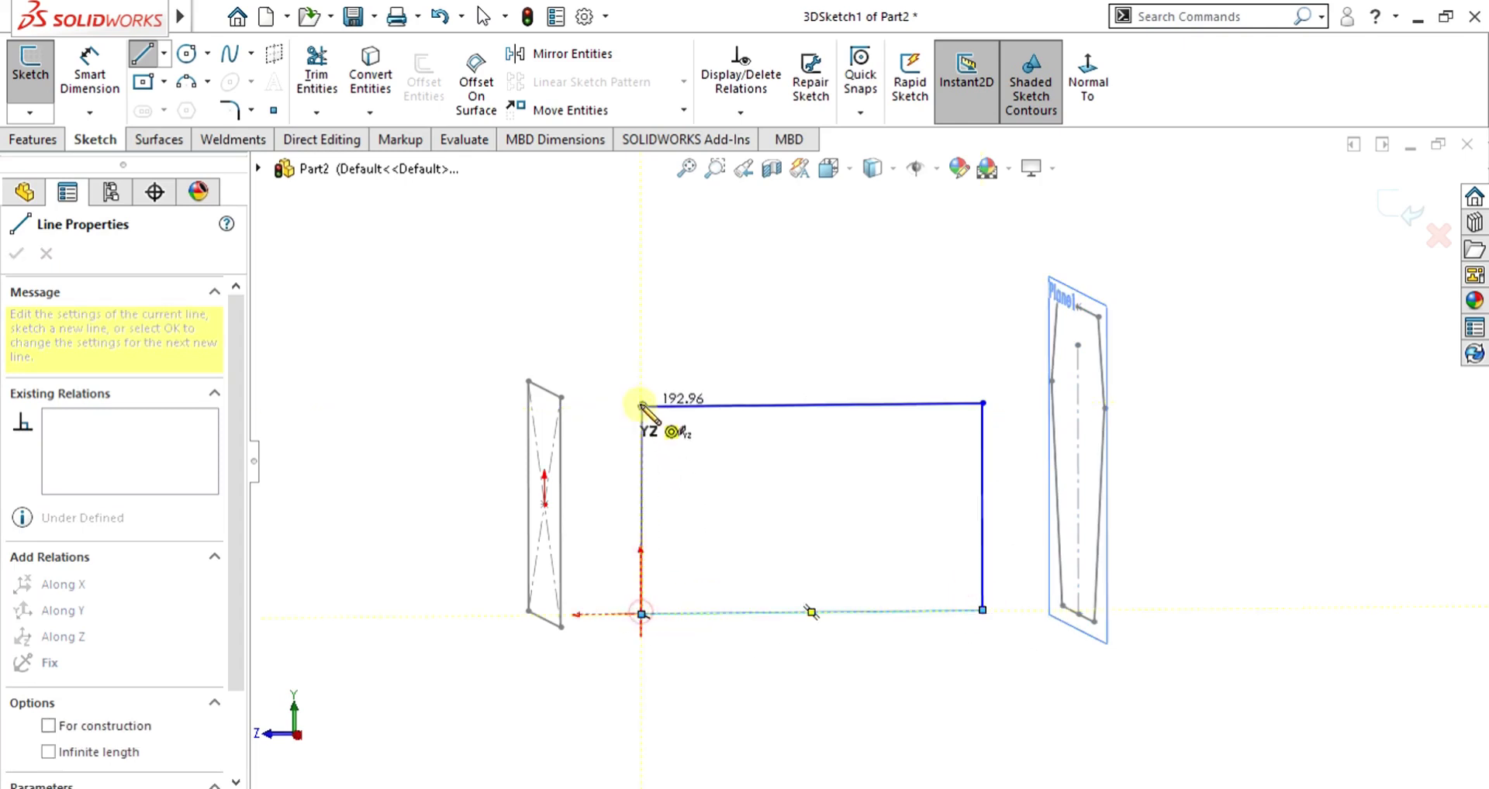
click(642, 405)
- Draw a second closed four-sided loop from the rectangle's corner, at a right angle to it
mouse_move(691, 491)
middle_down()
mouse_move(761, 522)
mouse_move(988, 515)
middle_up()
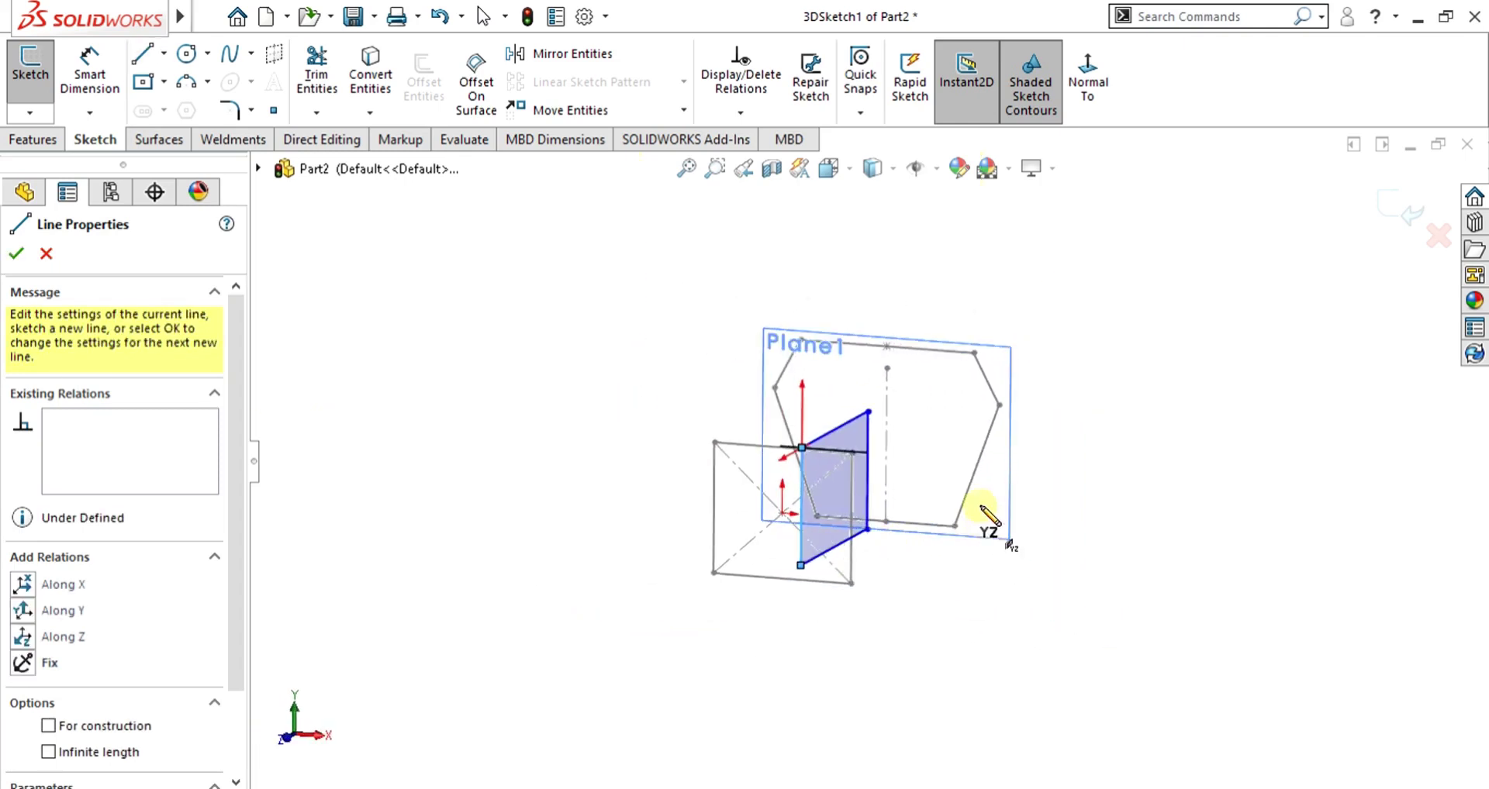
scroll(977, 513, down, 3)
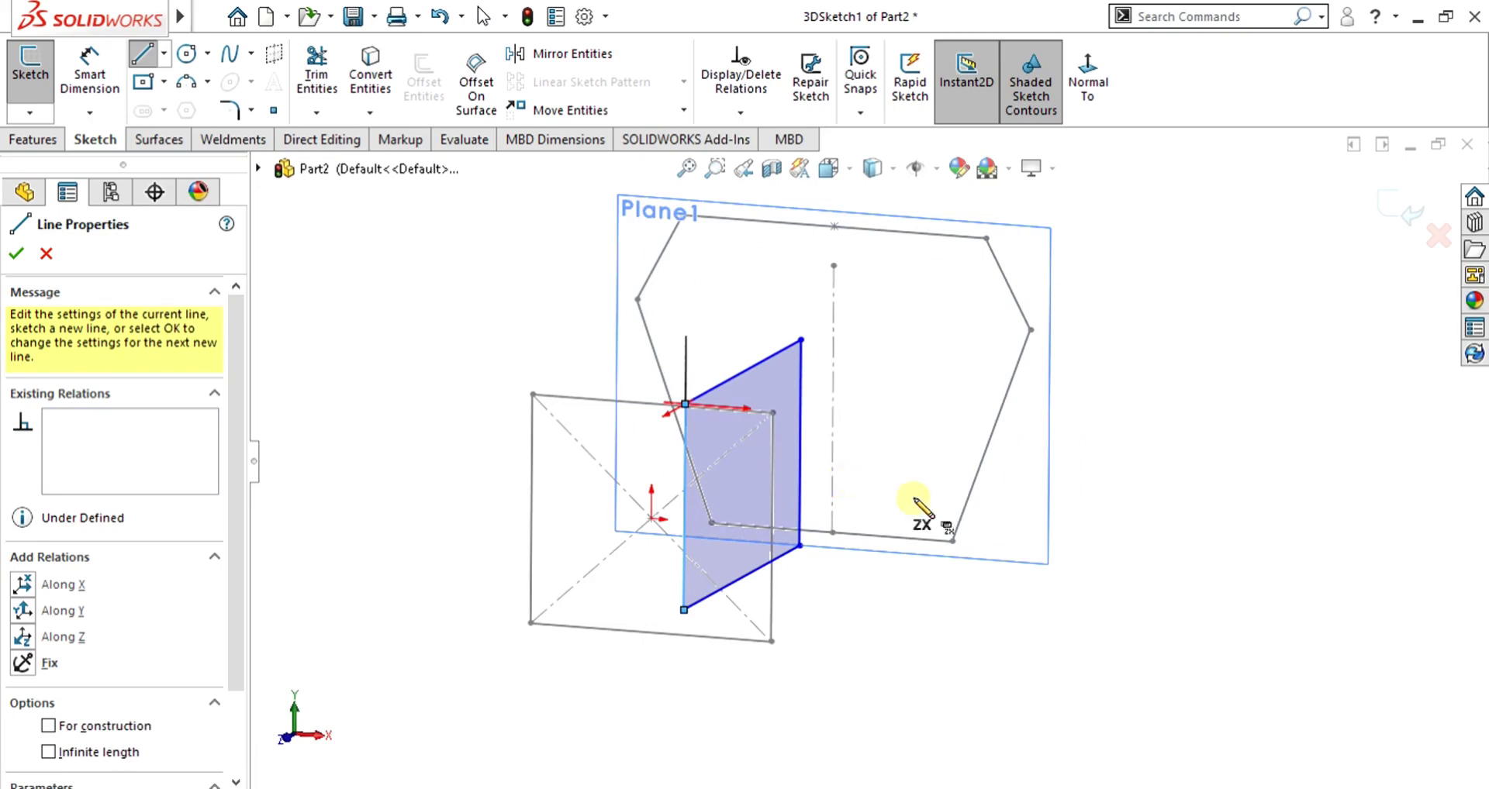
mouse_move(438, 717)
middle_down()
mouse_move(821, 641)
mouse_move(930, 546)
mouse_move(886, 657)
mouse_move(907, 554)
middle_up()
click(839, 309)
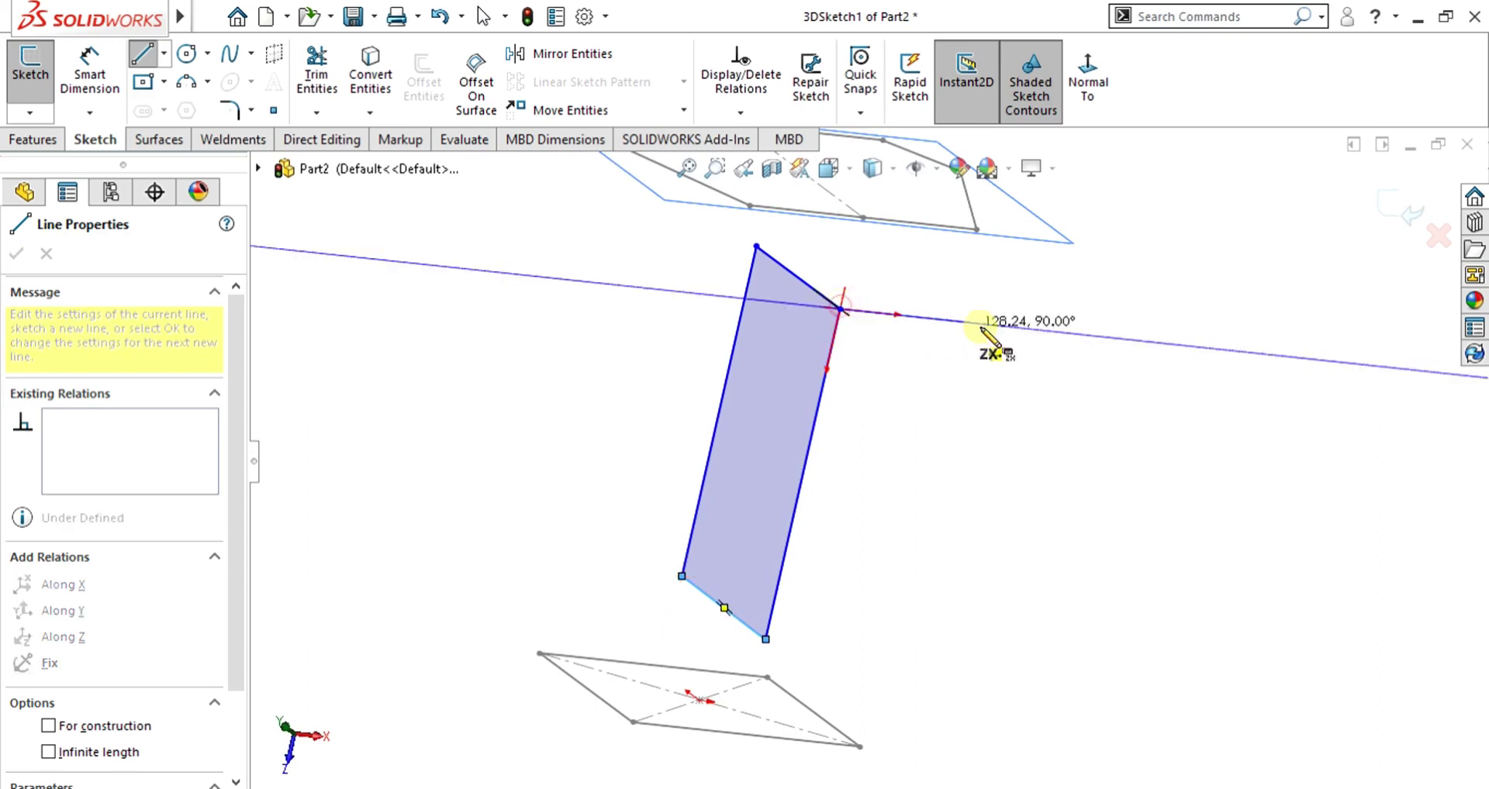
click(1054, 331)
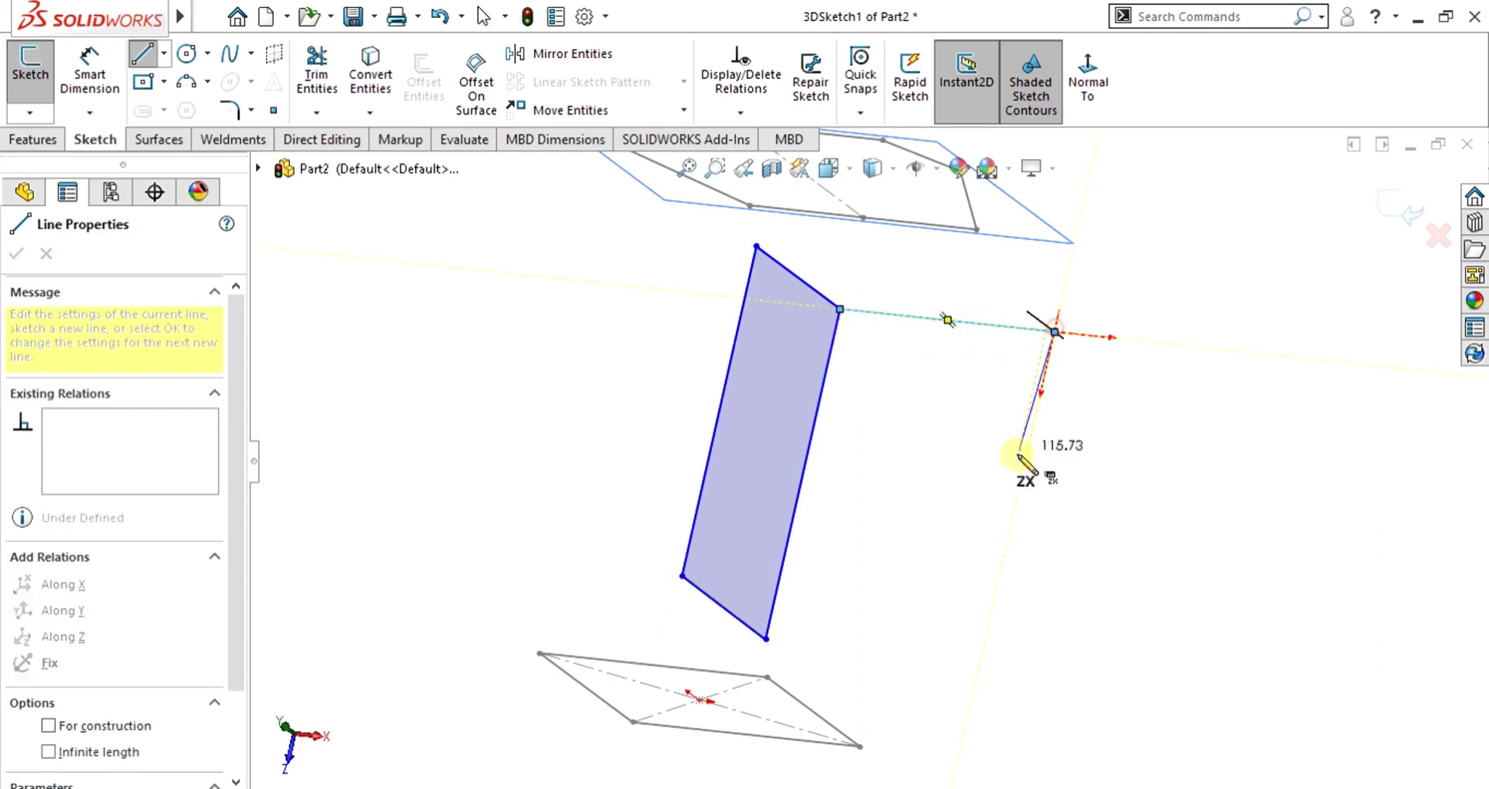
click(982, 651)
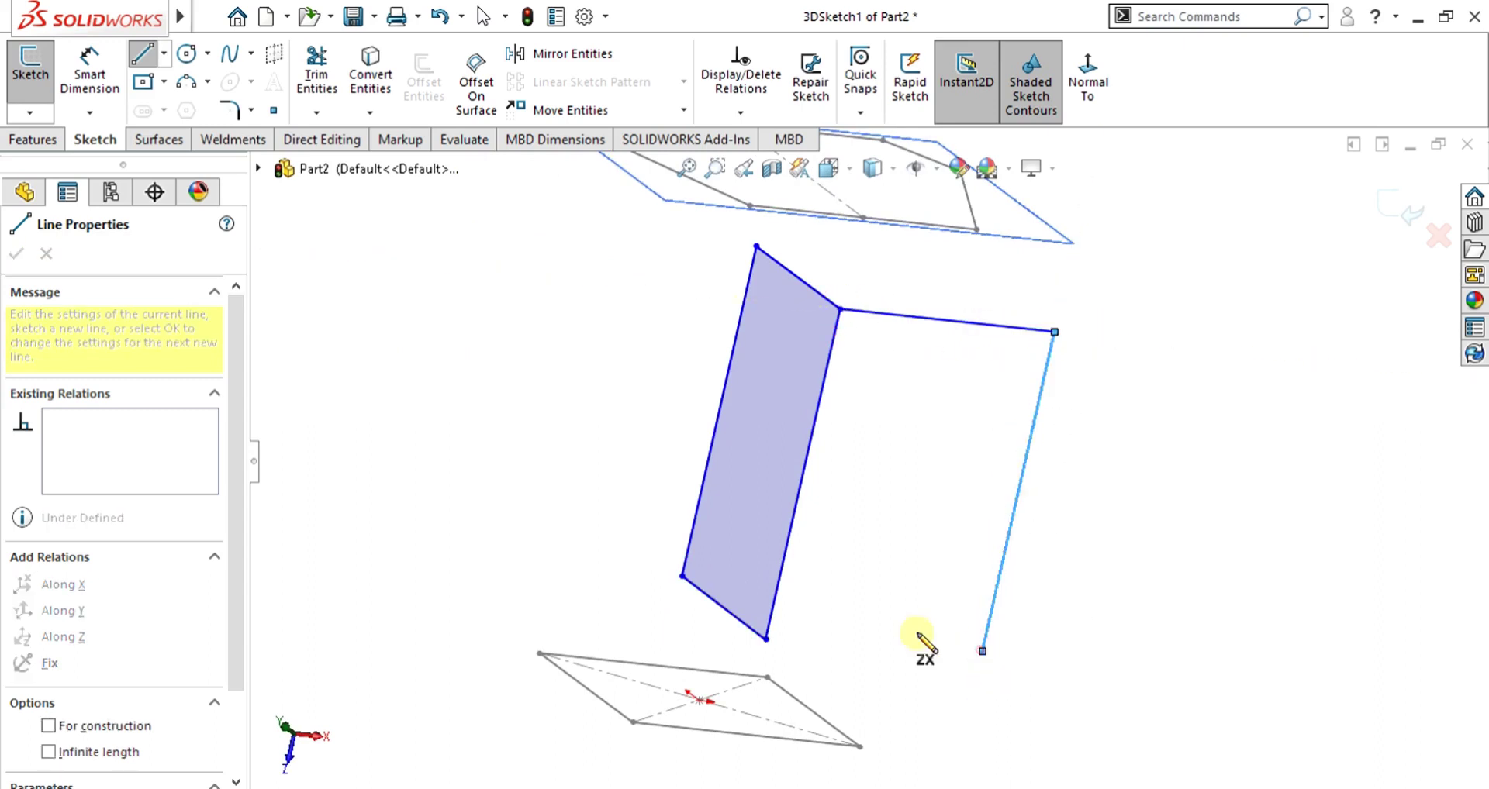
click(765, 639)
key(Escape)
mouse_move(780, 615)
middle_down()
mouse_move(880, 504)
mouse_move(865, 338)
mouse_move(791, 443)
middle_up()
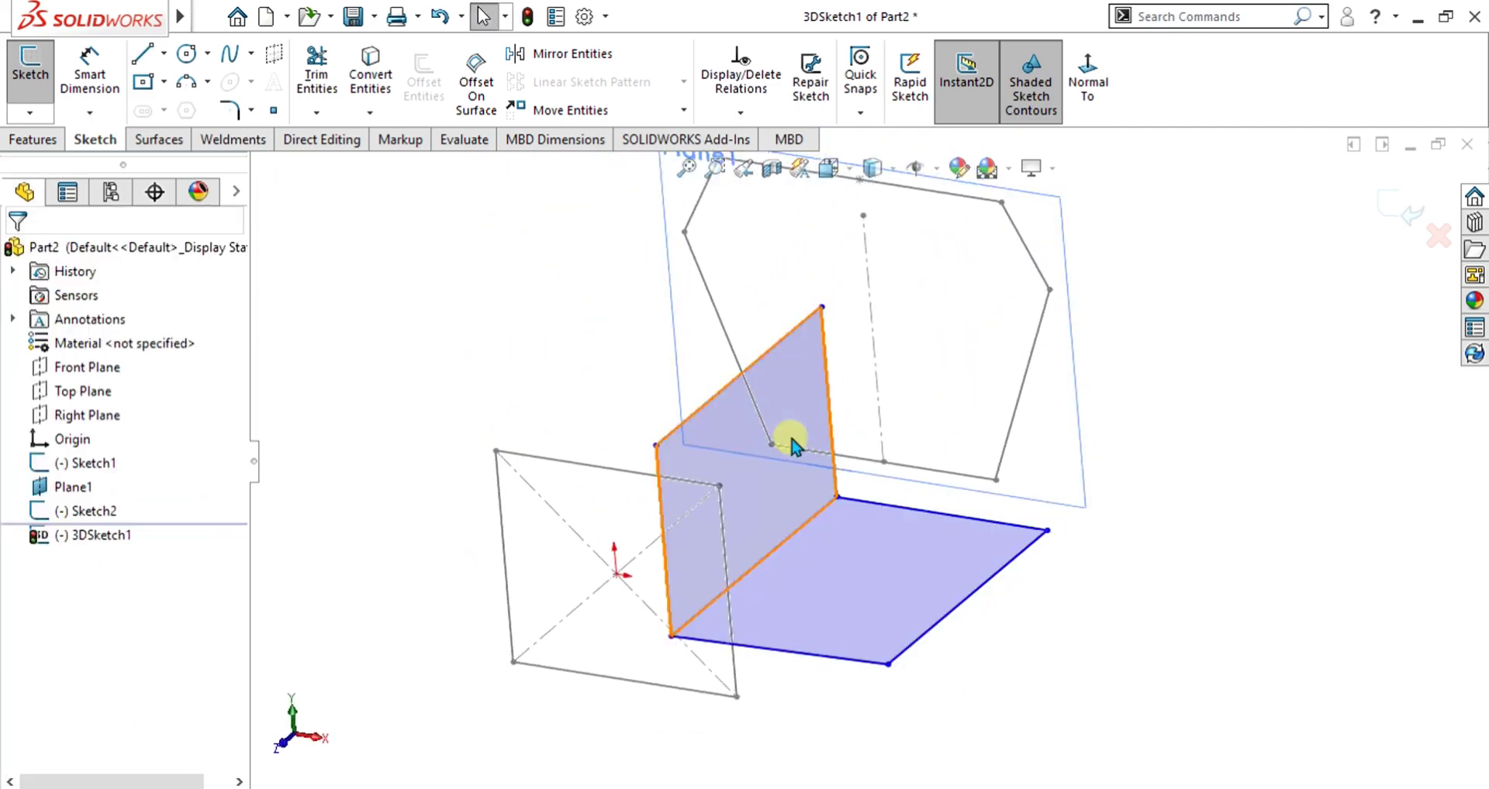
- Draw two diagonal 3D lines: face corner to far corner, and top vertex to right corner
click(142, 58)
click(655, 446)
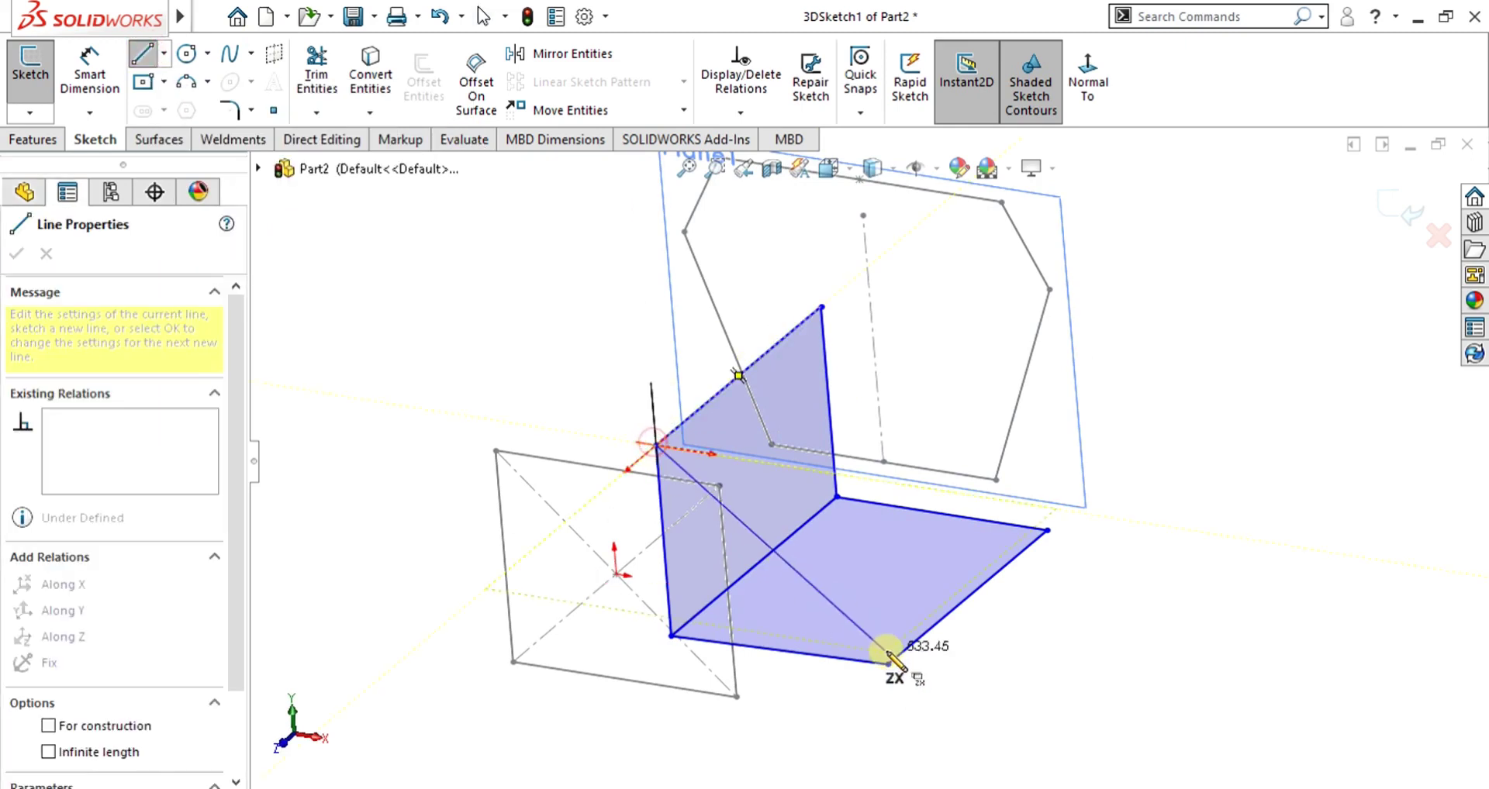
click(888, 664)
key(Escape)
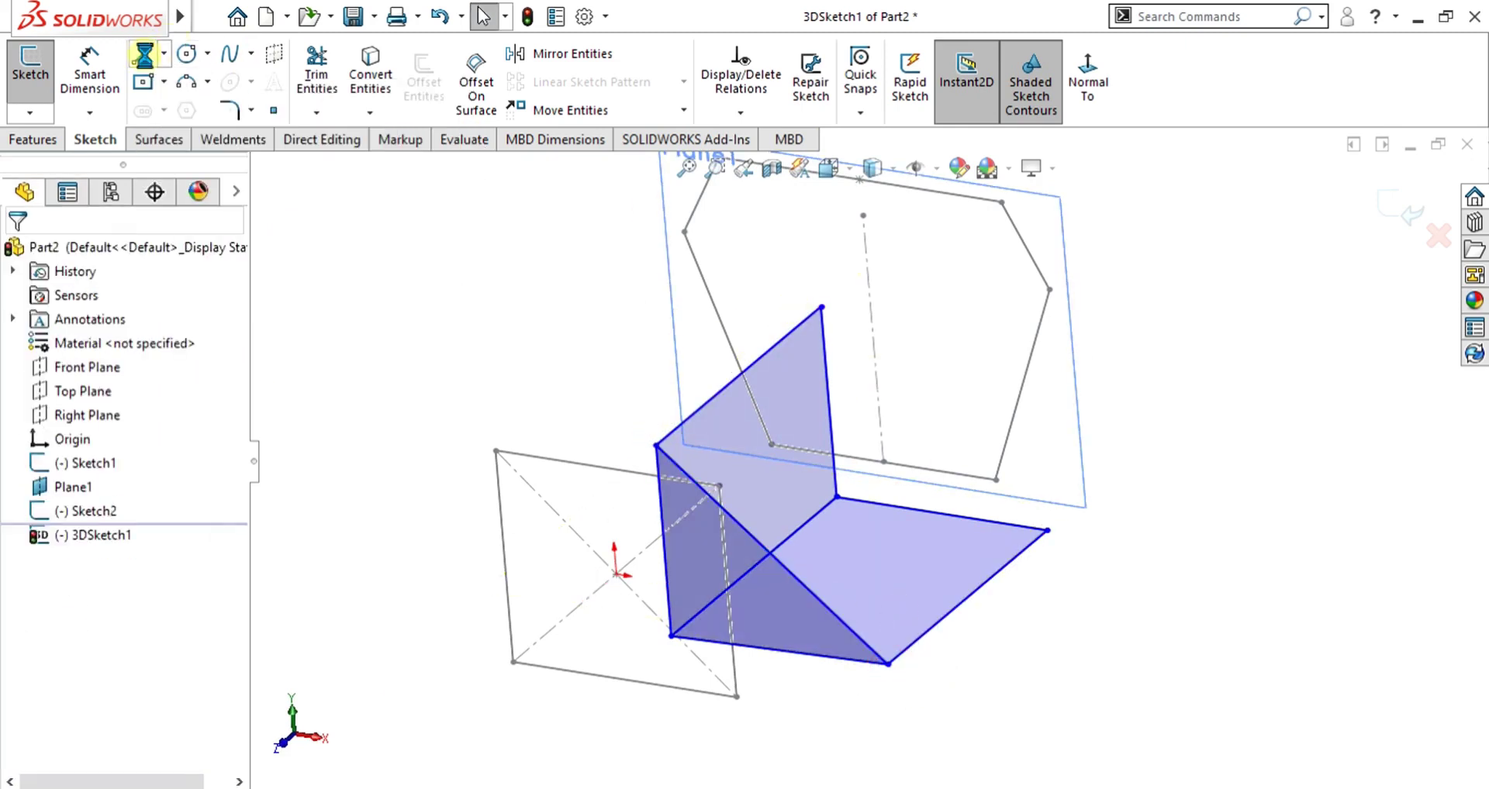
click(141, 55)
click(822, 308)
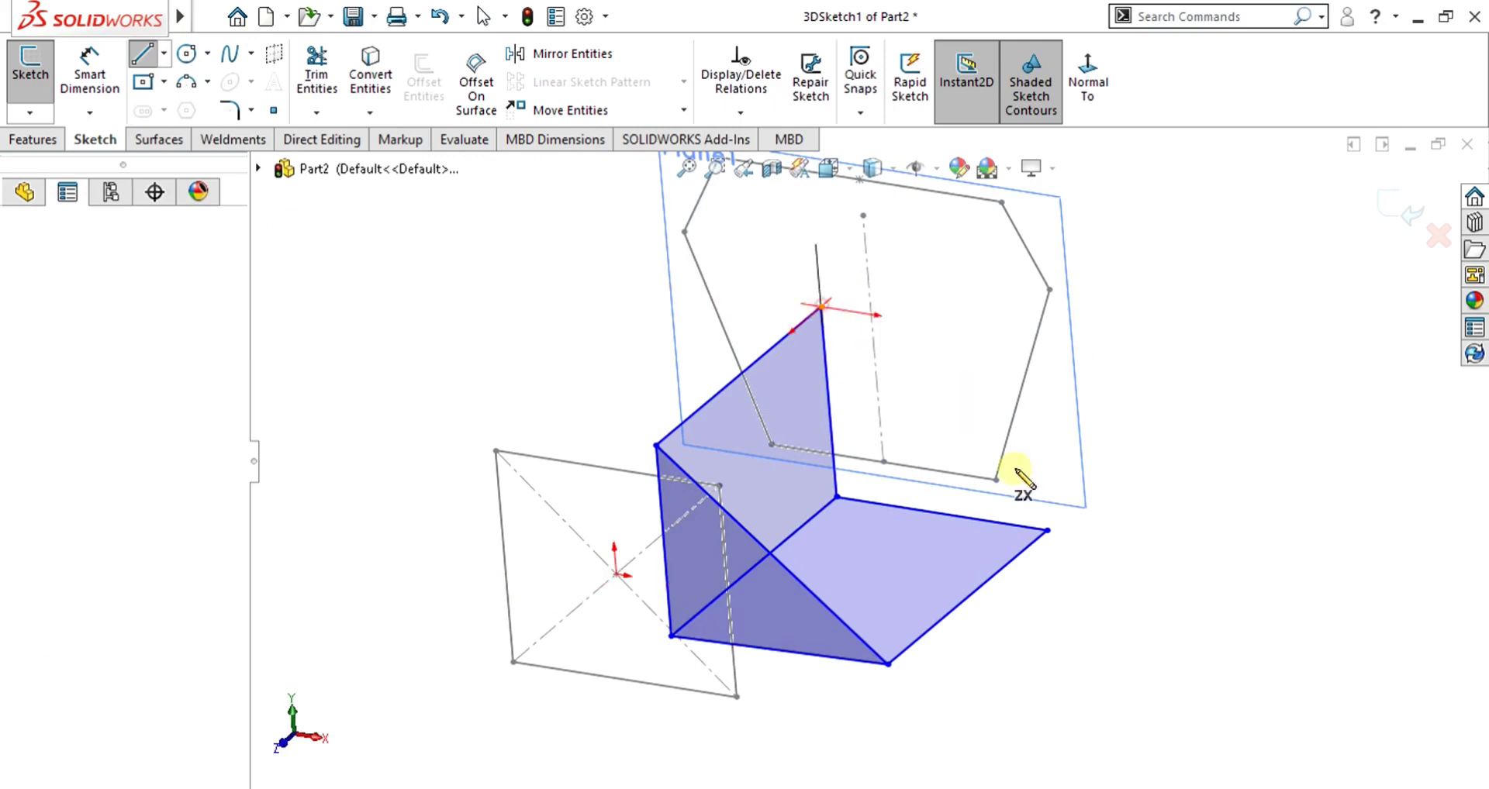
double_click(1047, 531)
key(Escape)
- Orbit to check the wedge outline, then exit 3DSketch1
mouse_move(974, 508)
middle_down()
mouse_move(1087, 515)
mouse_move(924, 518)
mouse_move(790, 636)
mouse_move(838, 458)
mouse_move(937, 388)
mouse_move(884, 342)
mouse_move(904, 421)
mouse_move(811, 540)
mouse_move(858, 551)
mouse_move(1057, 497)
middle_up()
scroll(505, 281, down, 3)
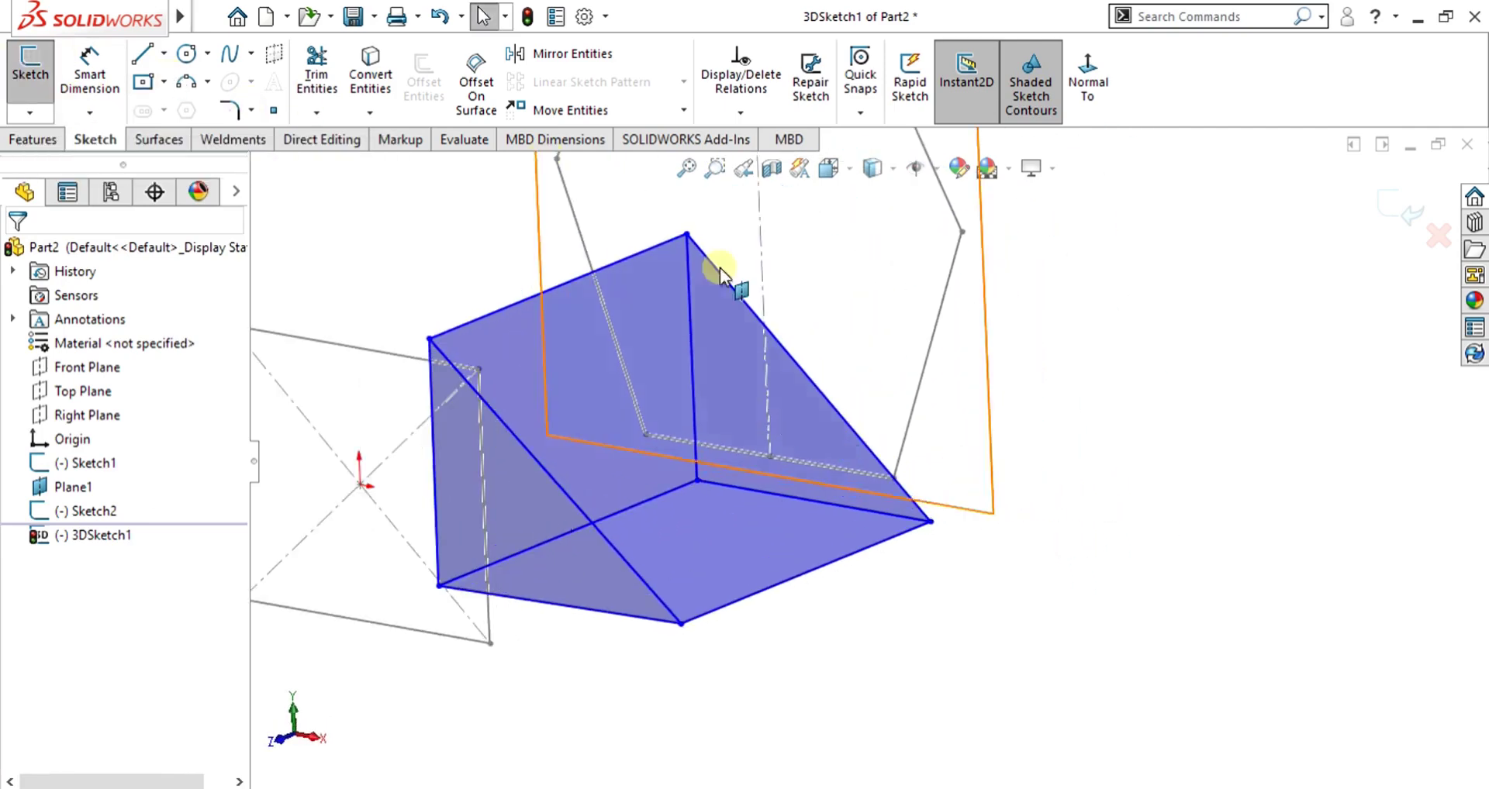
scroll(891, 505, up, 4)
scroll(808, 442, down, 2)
scroll(792, 459, up, 2)
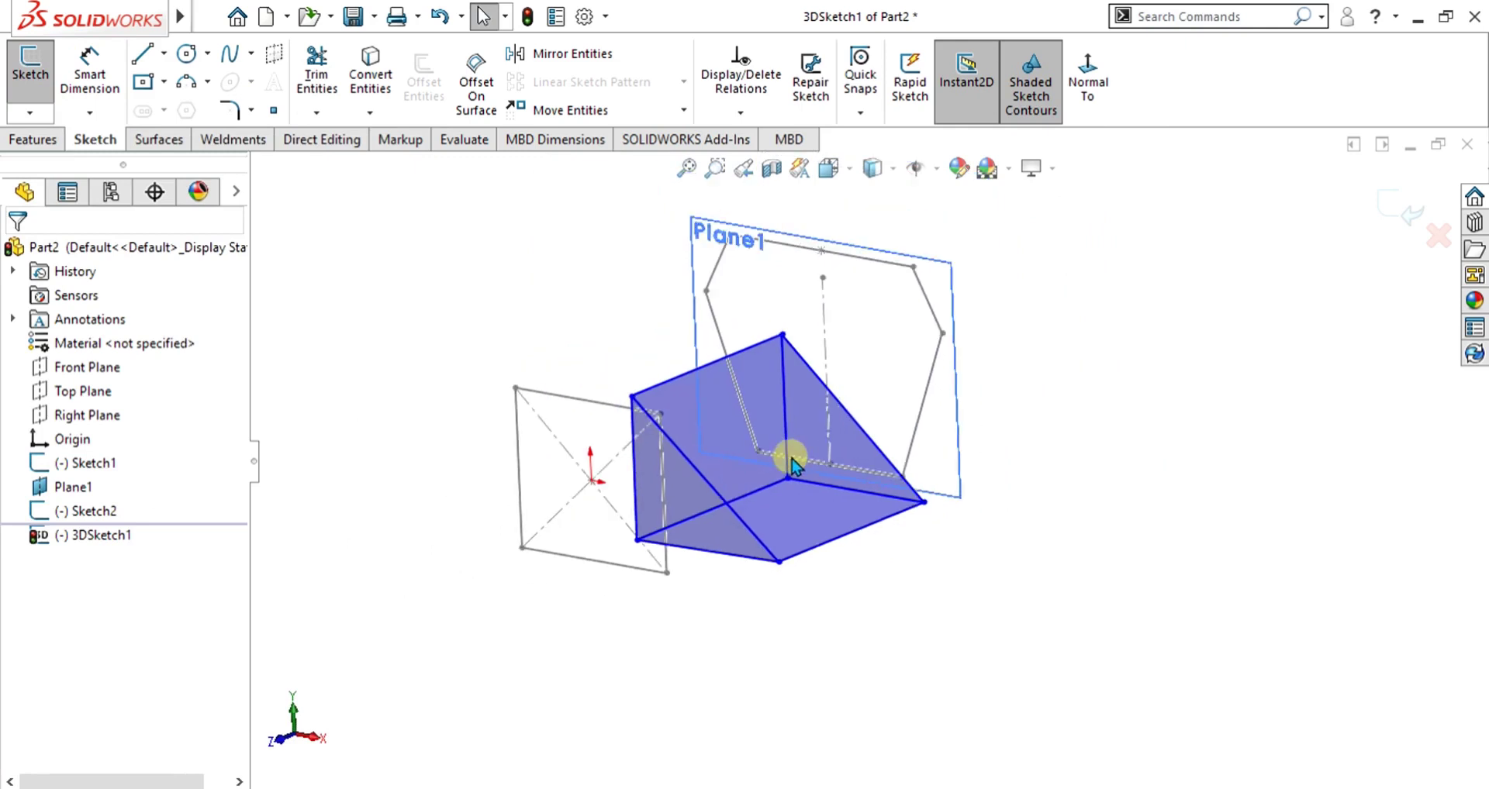
scroll(781, 518, down, 2)
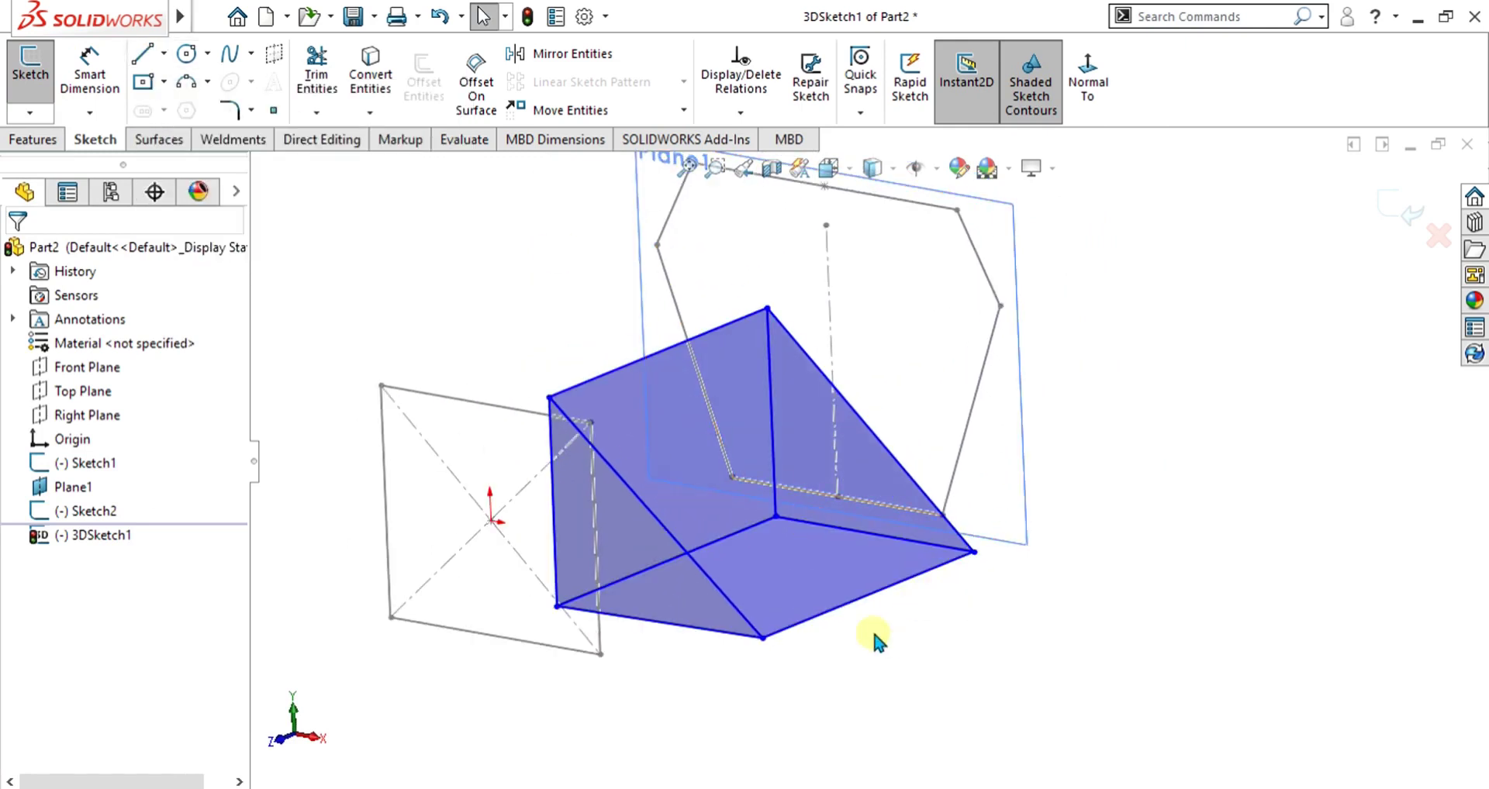
mouse_move(911, 624)
middle_down()
mouse_move(934, 678)
mouse_move(901, 598)
mouse_move(883, 675)
mouse_move(891, 597)
mouse_move(903, 607)
mouse_move(857, 549)
middle_up()
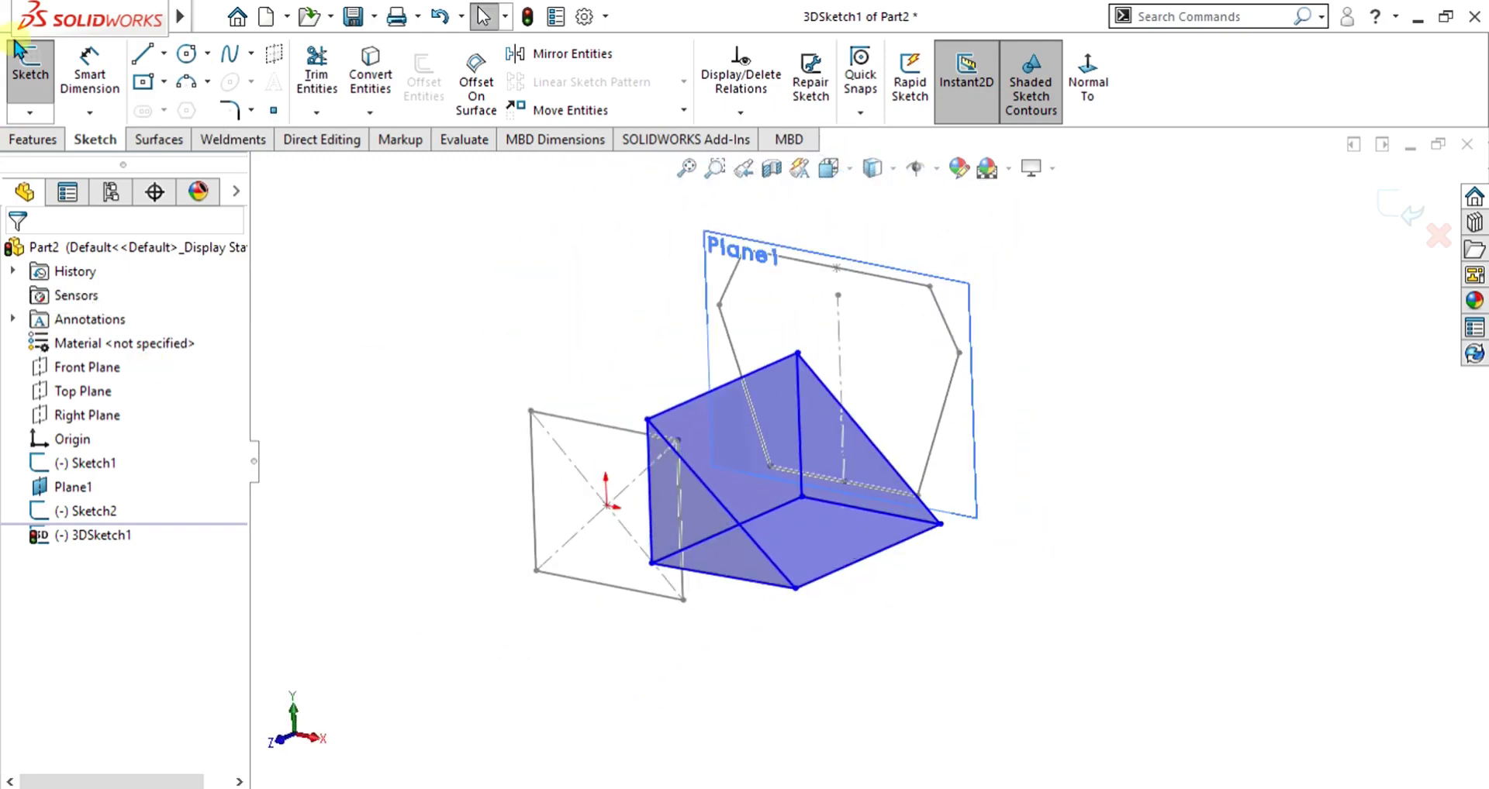
click(33, 116)
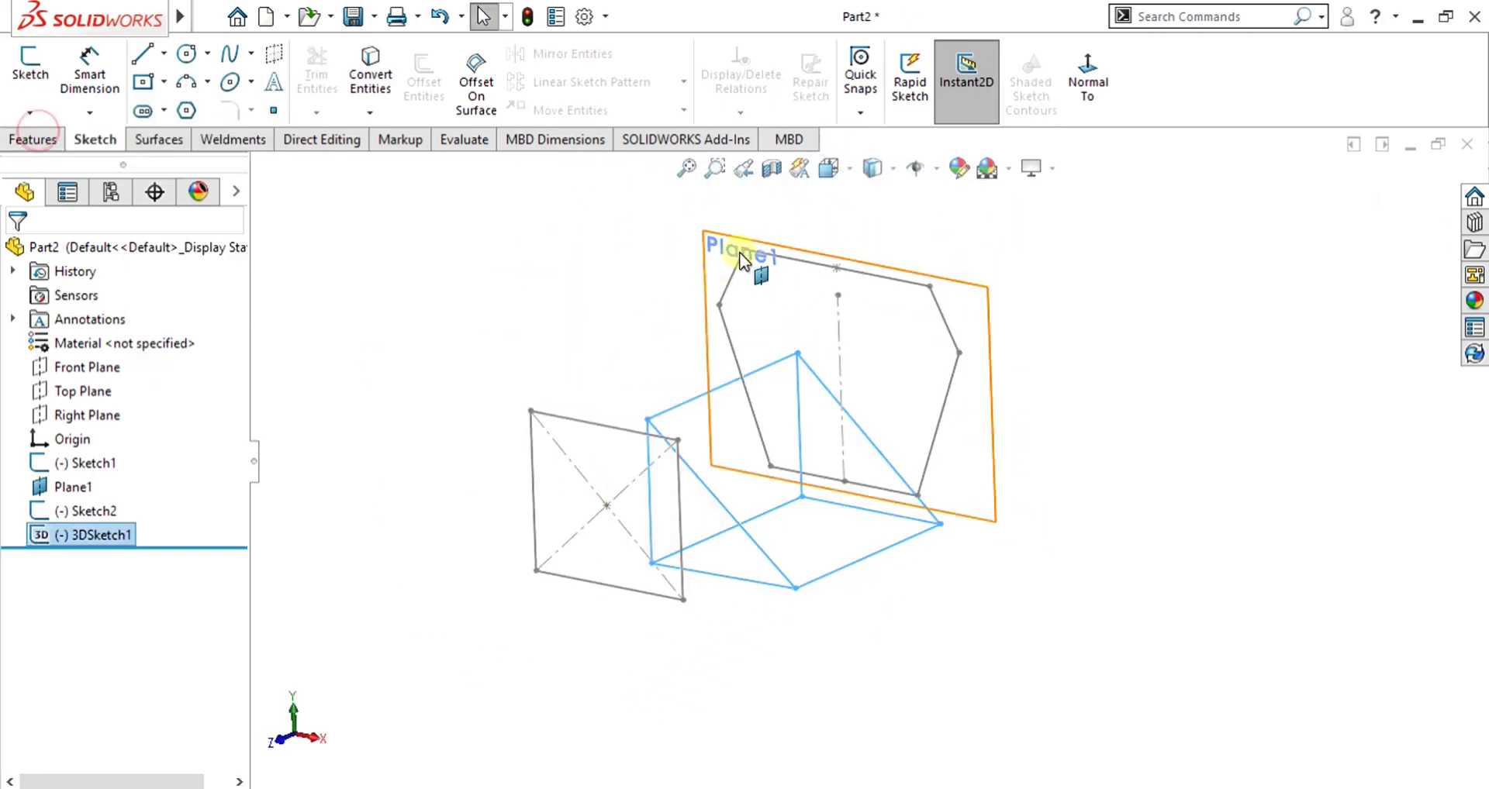
- Delete 3DSketch1 from the feature tree, confirming the deletion
right_click(113, 535)
key(Delete)
click(884, 304)
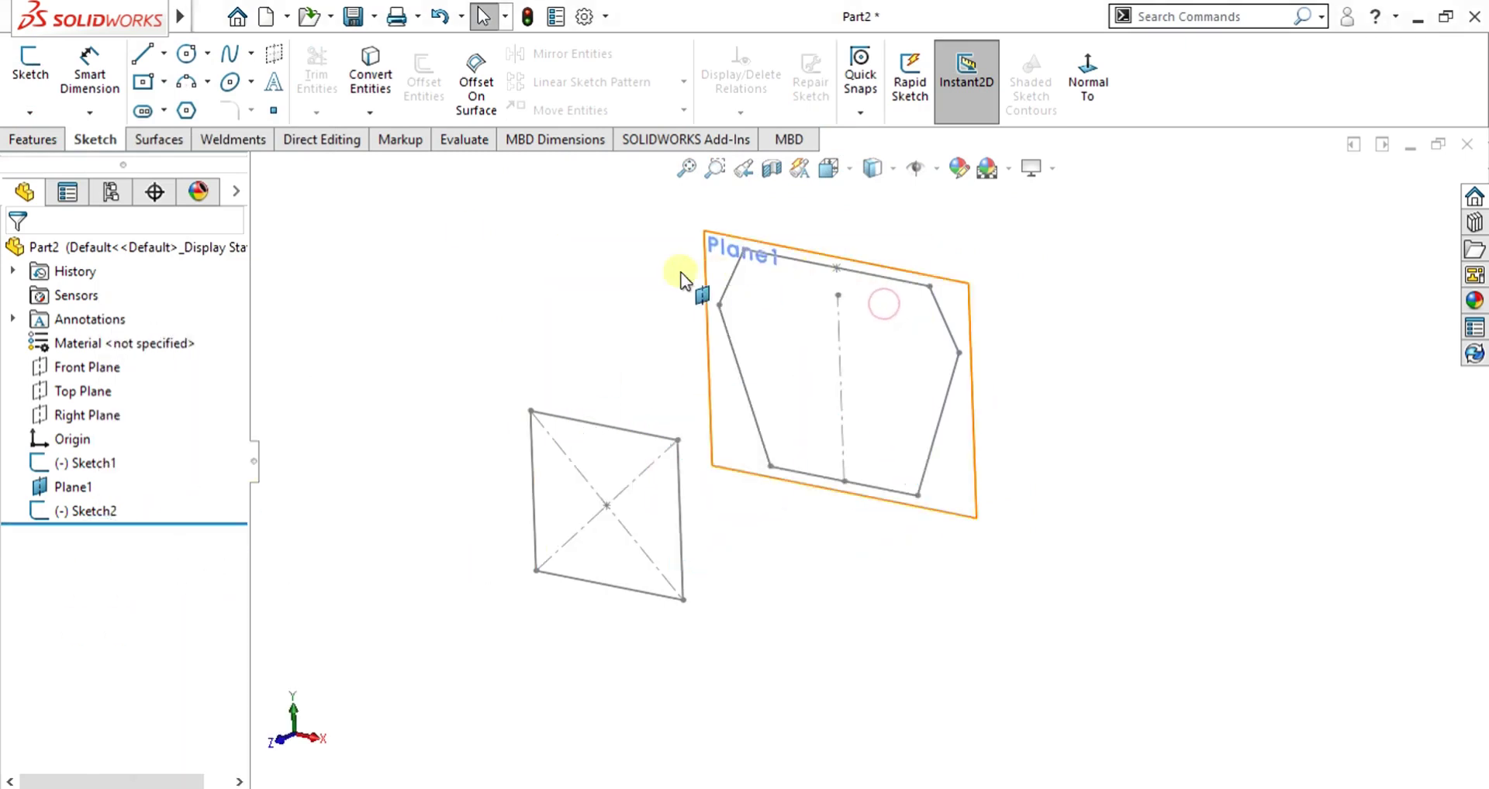
- Start a new 3D sketch from the Weldments tab and begin a line at the hexagon's top-left vertex
click(233, 139)
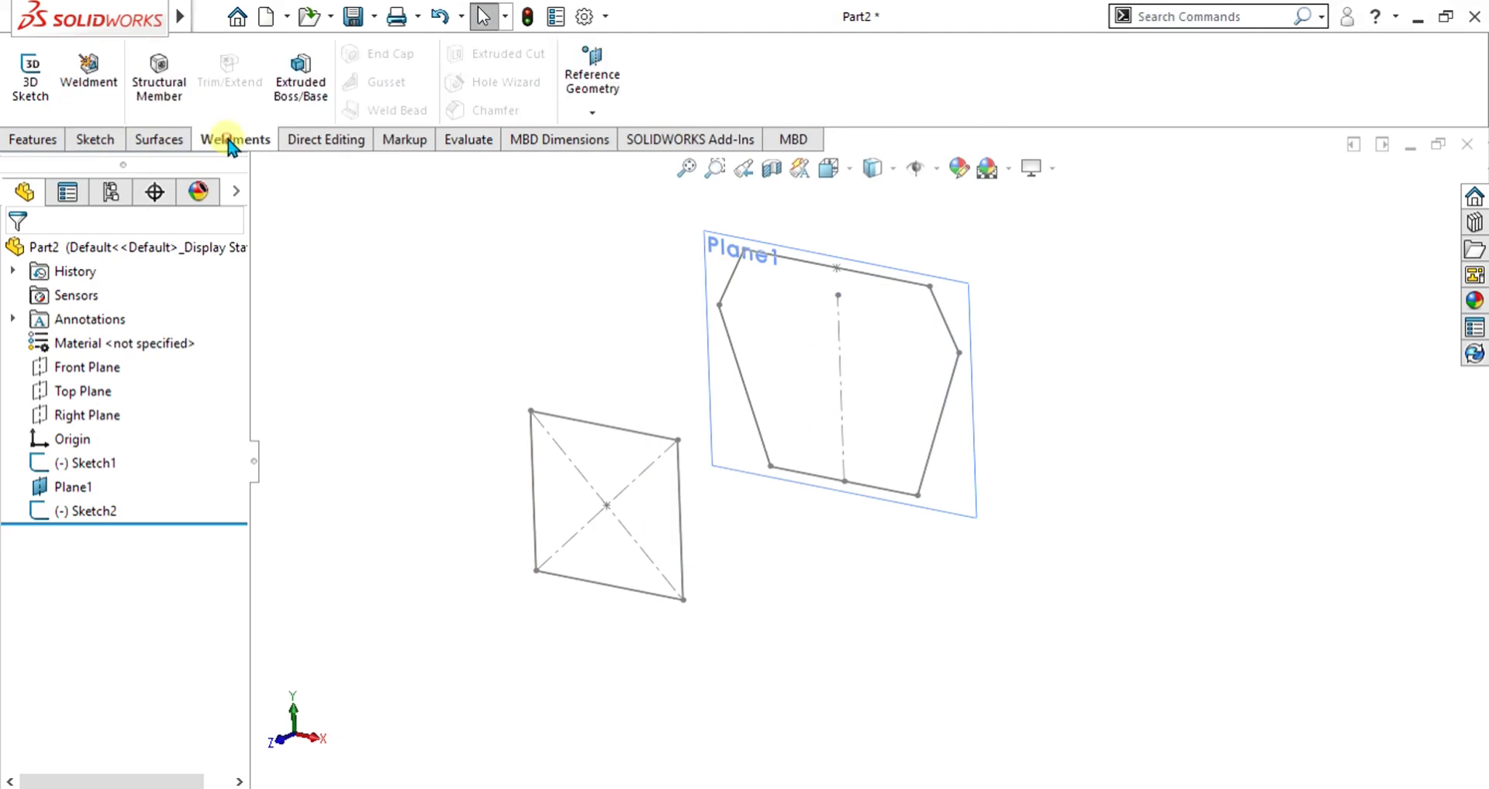
click(39, 86)
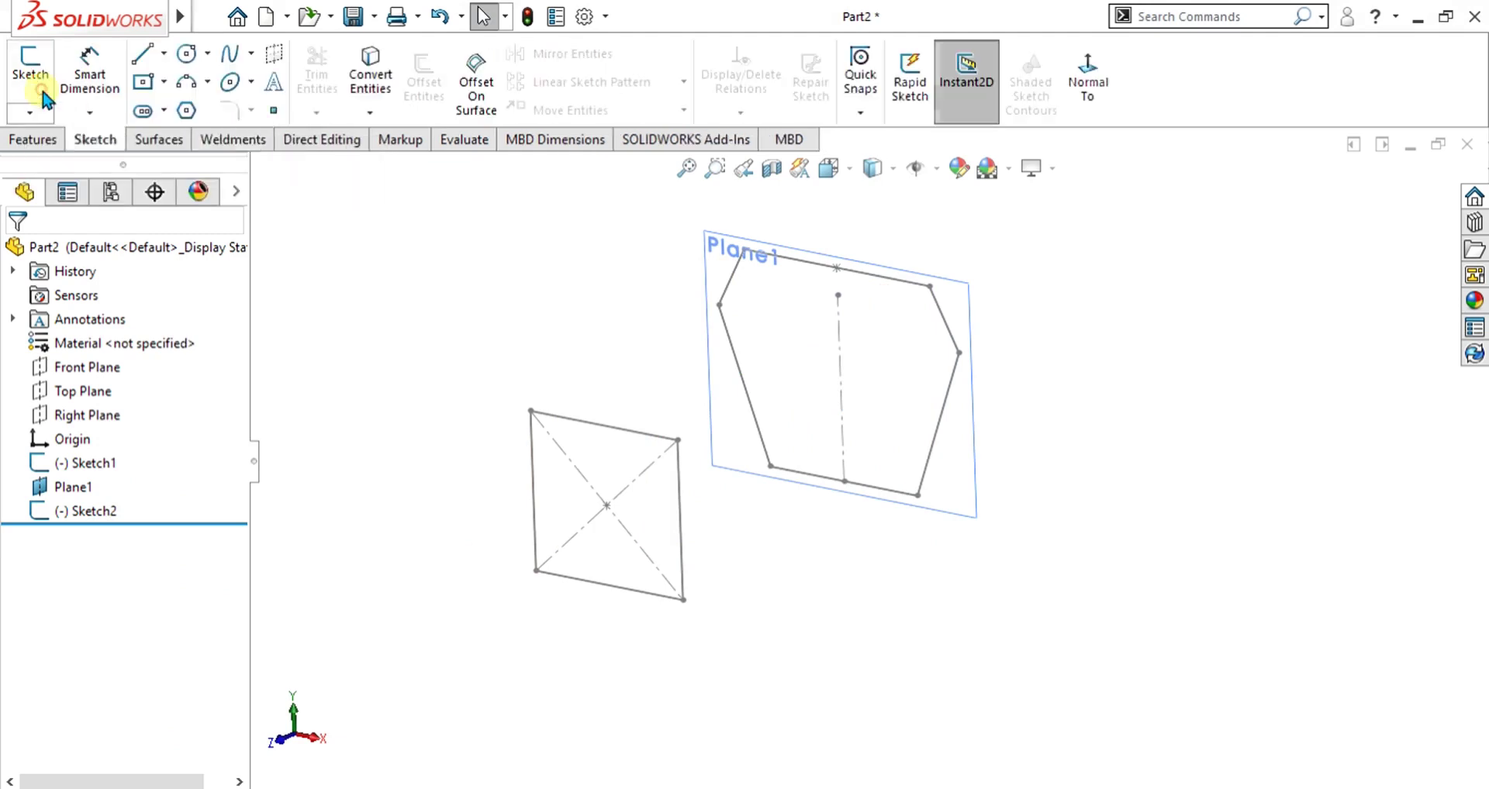
click(142, 53)
click(719, 305)
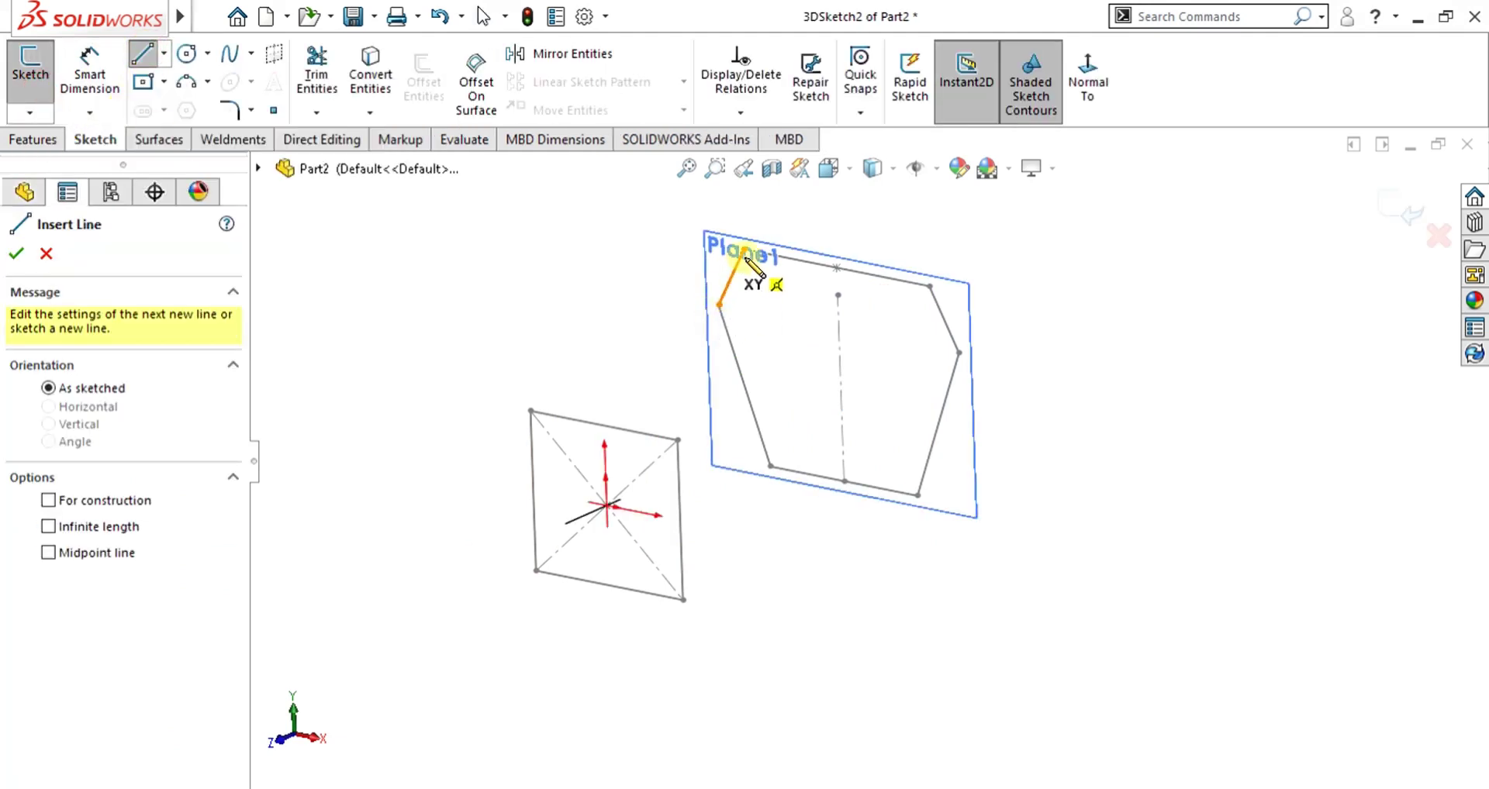
- Connect the hexagon's top-left and top-right vertices to the square's top corners
click(743, 252)
click(530, 410)
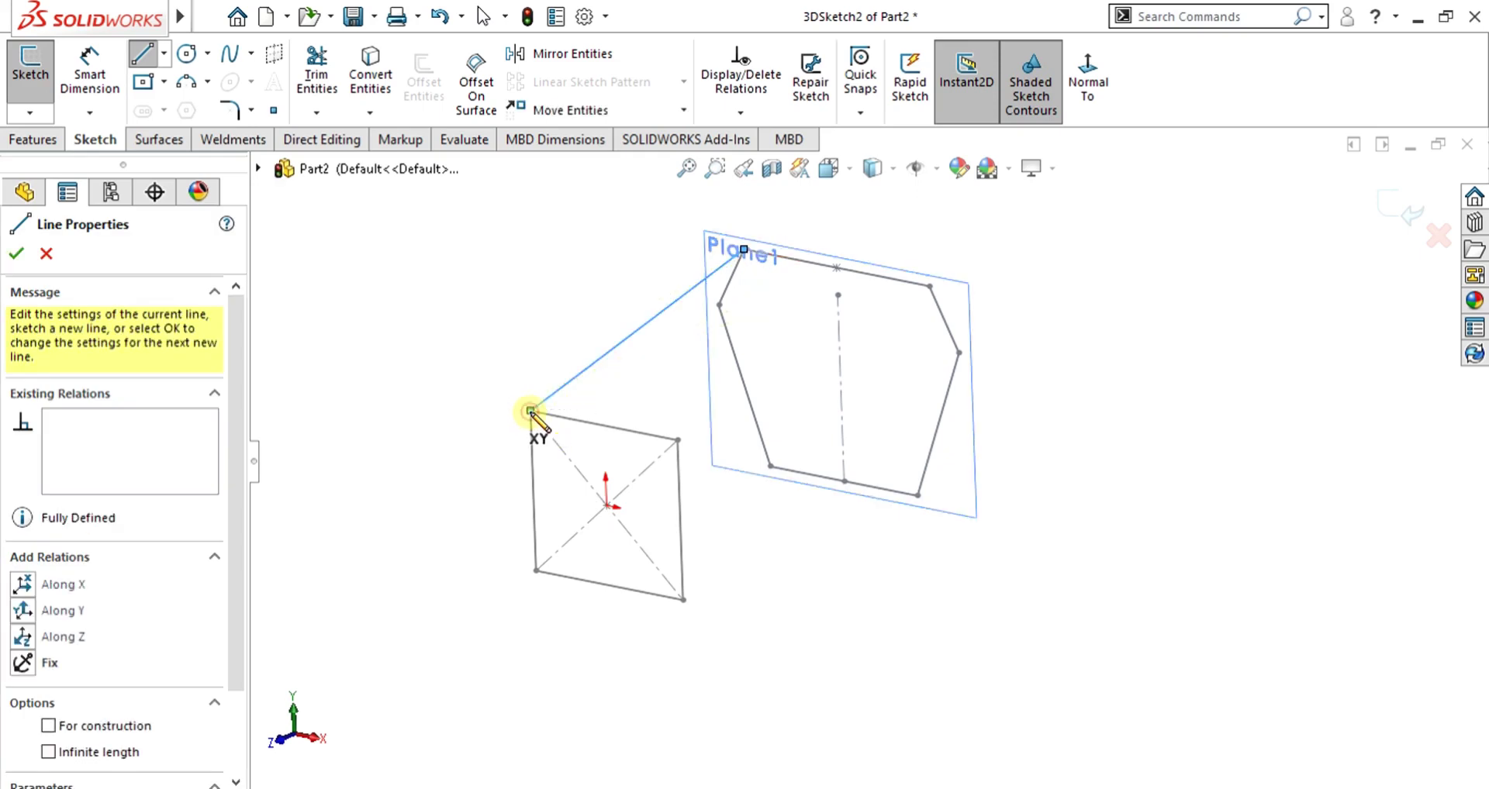
key(Escape)
click(142, 53)
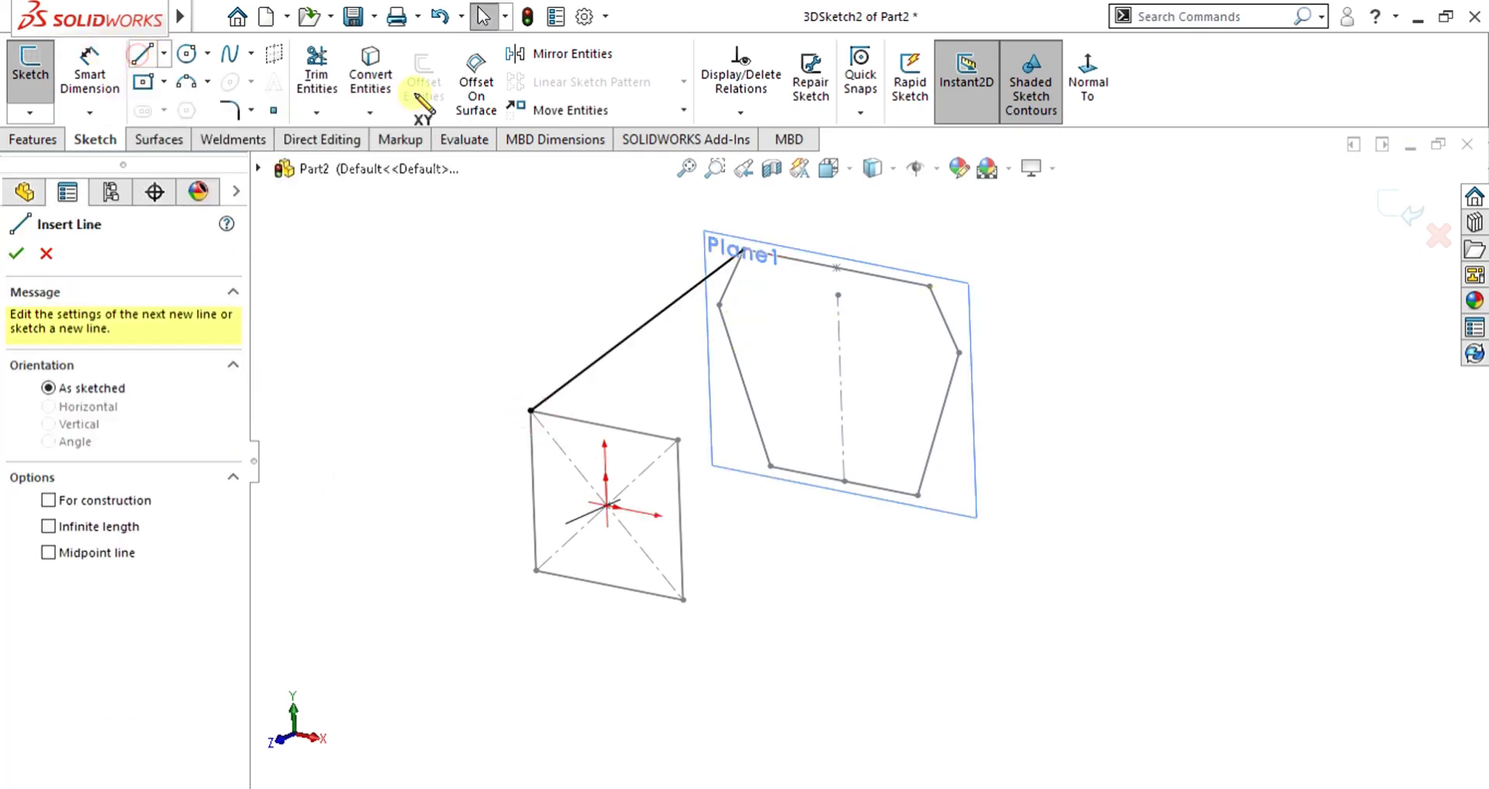
click(928, 287)
click(677, 439)
right_click(758, 467)
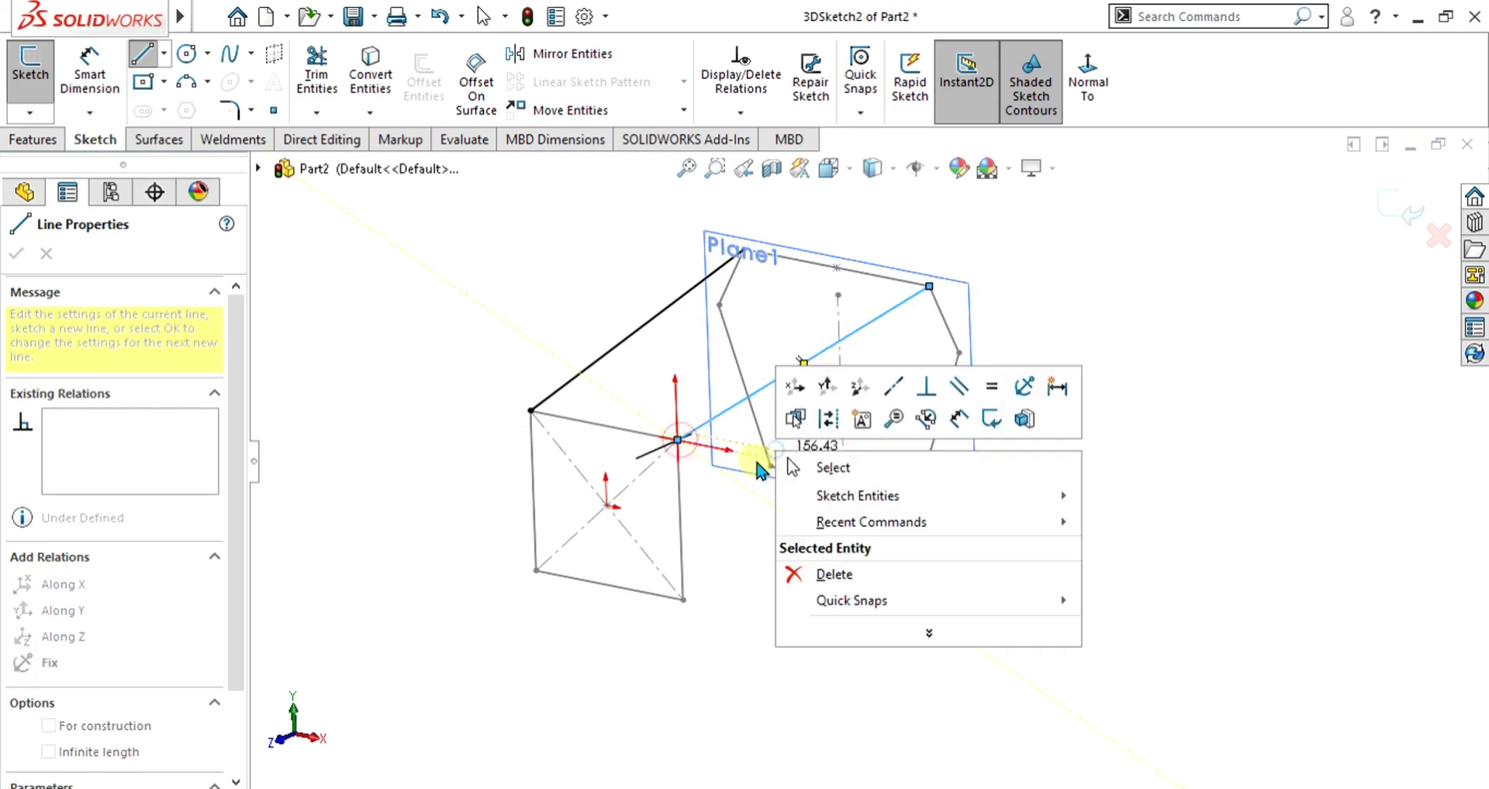
click(152, 56)
- Connect the hexagon's bottom-right and bottom-left vertices to the square's bottom corners, cancelling a stray arc
click(147, 56)
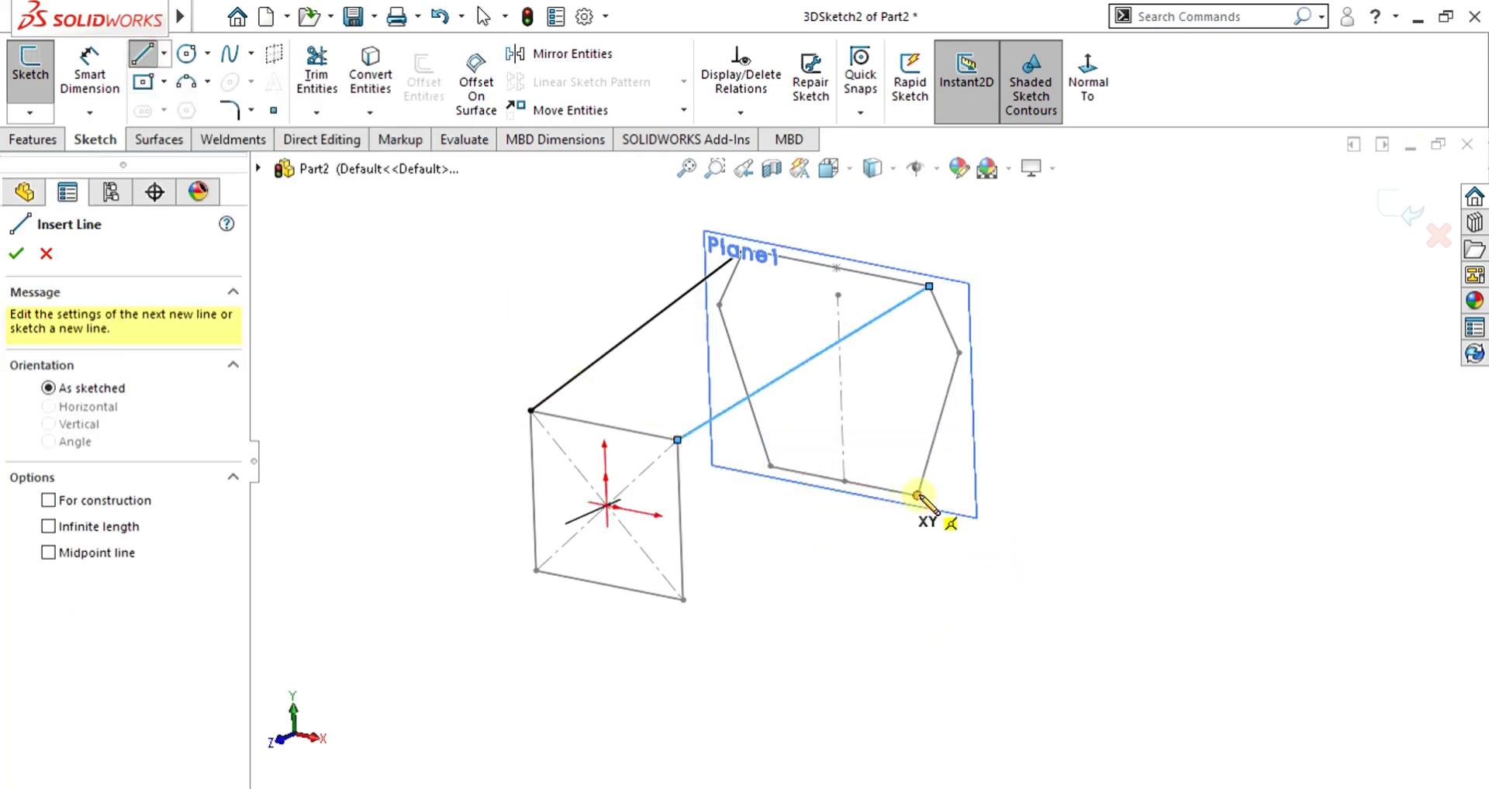
click(918, 493)
click(683, 601)
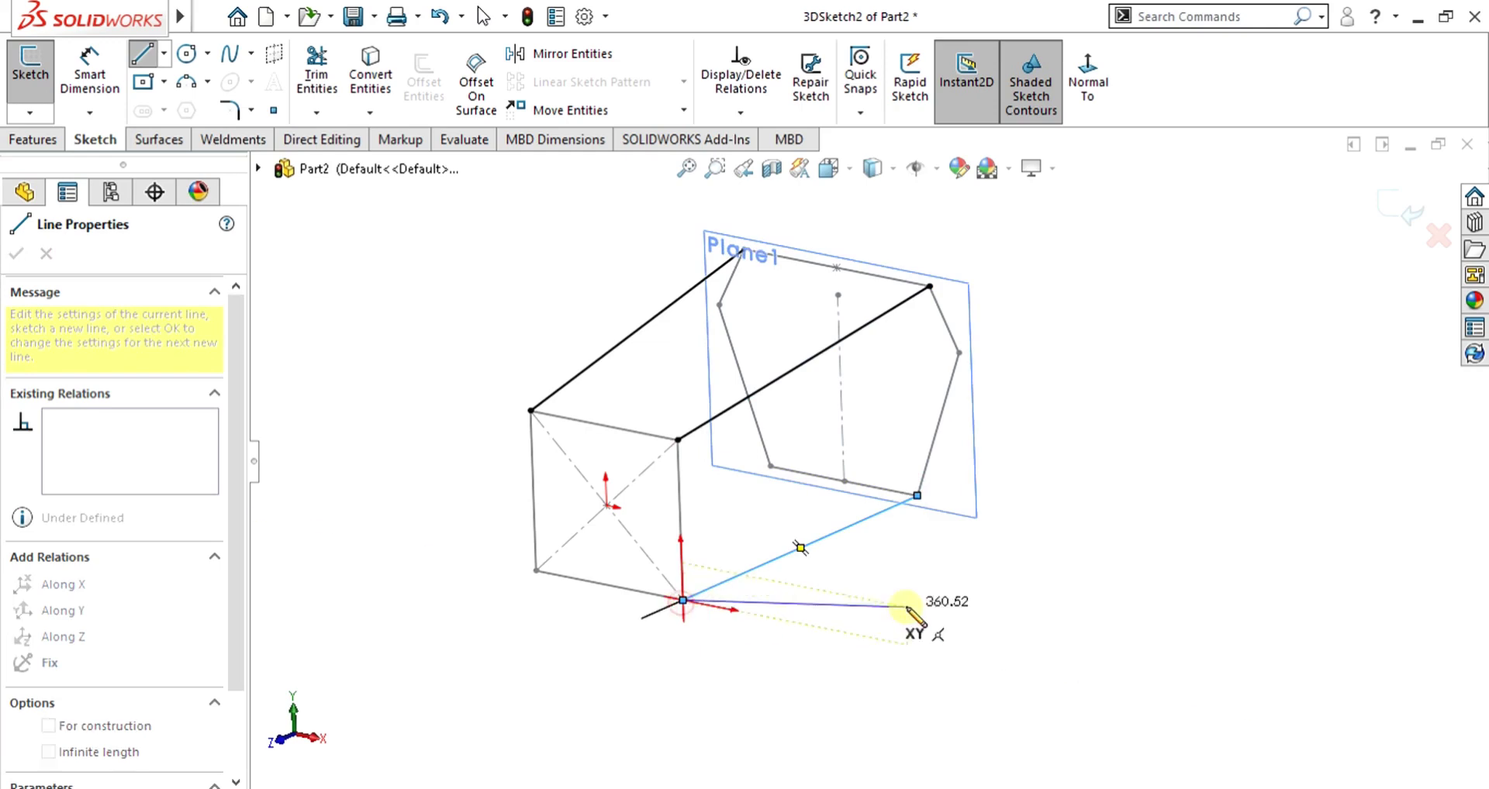
right_click(903, 620)
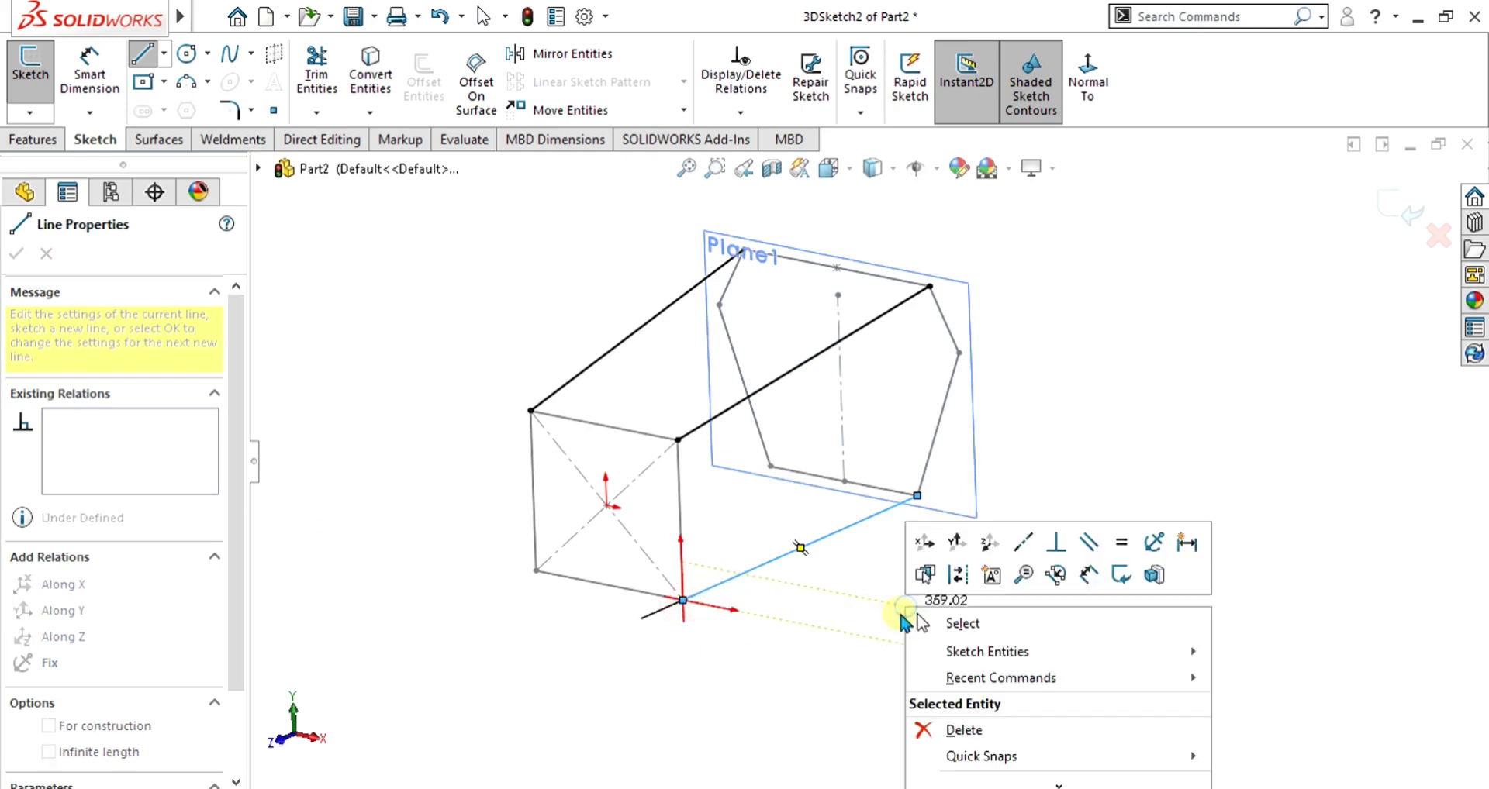
click(754, 620)
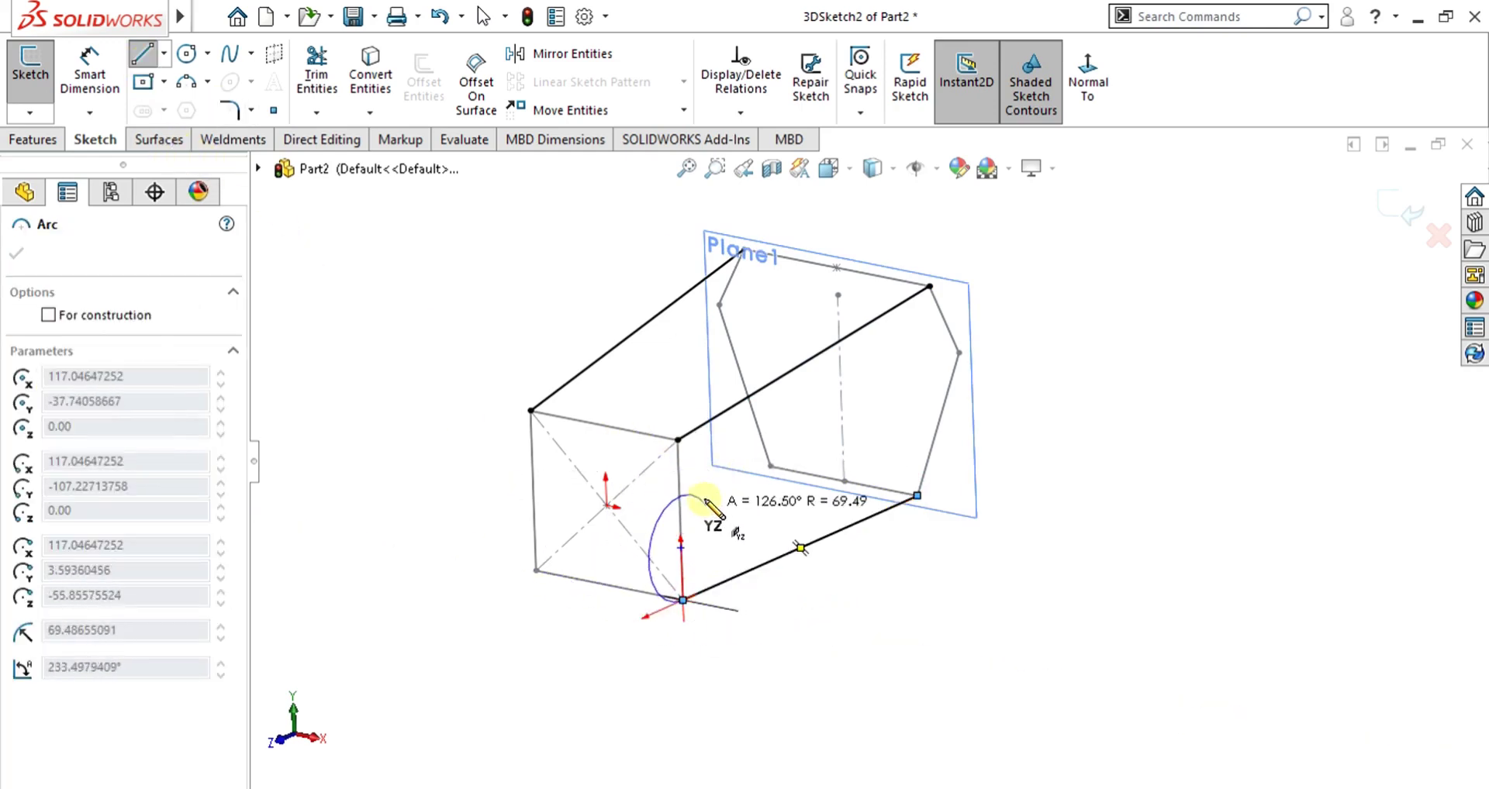
key(Escape)
click(142, 55)
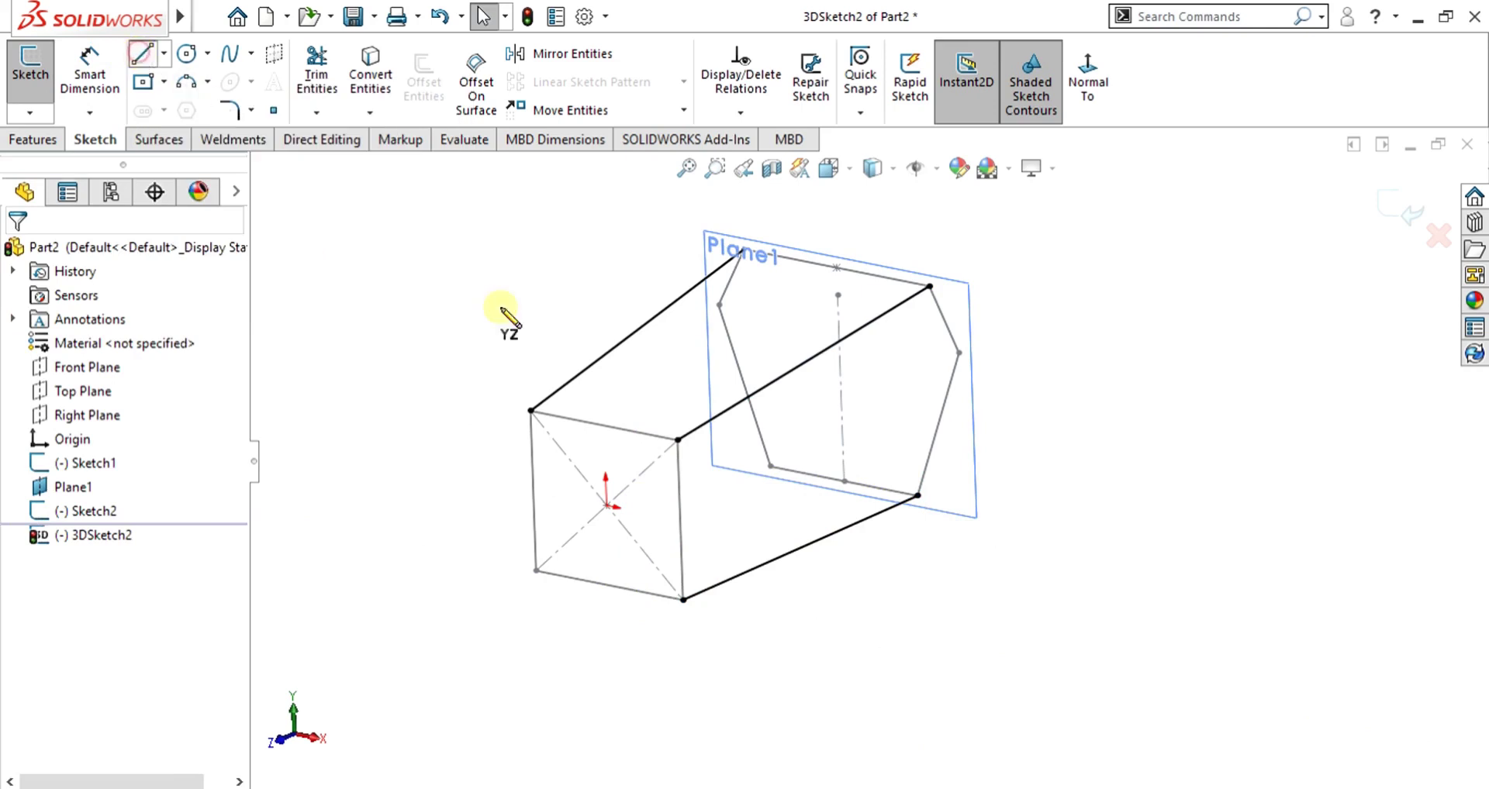
click(770, 467)
click(534, 572)
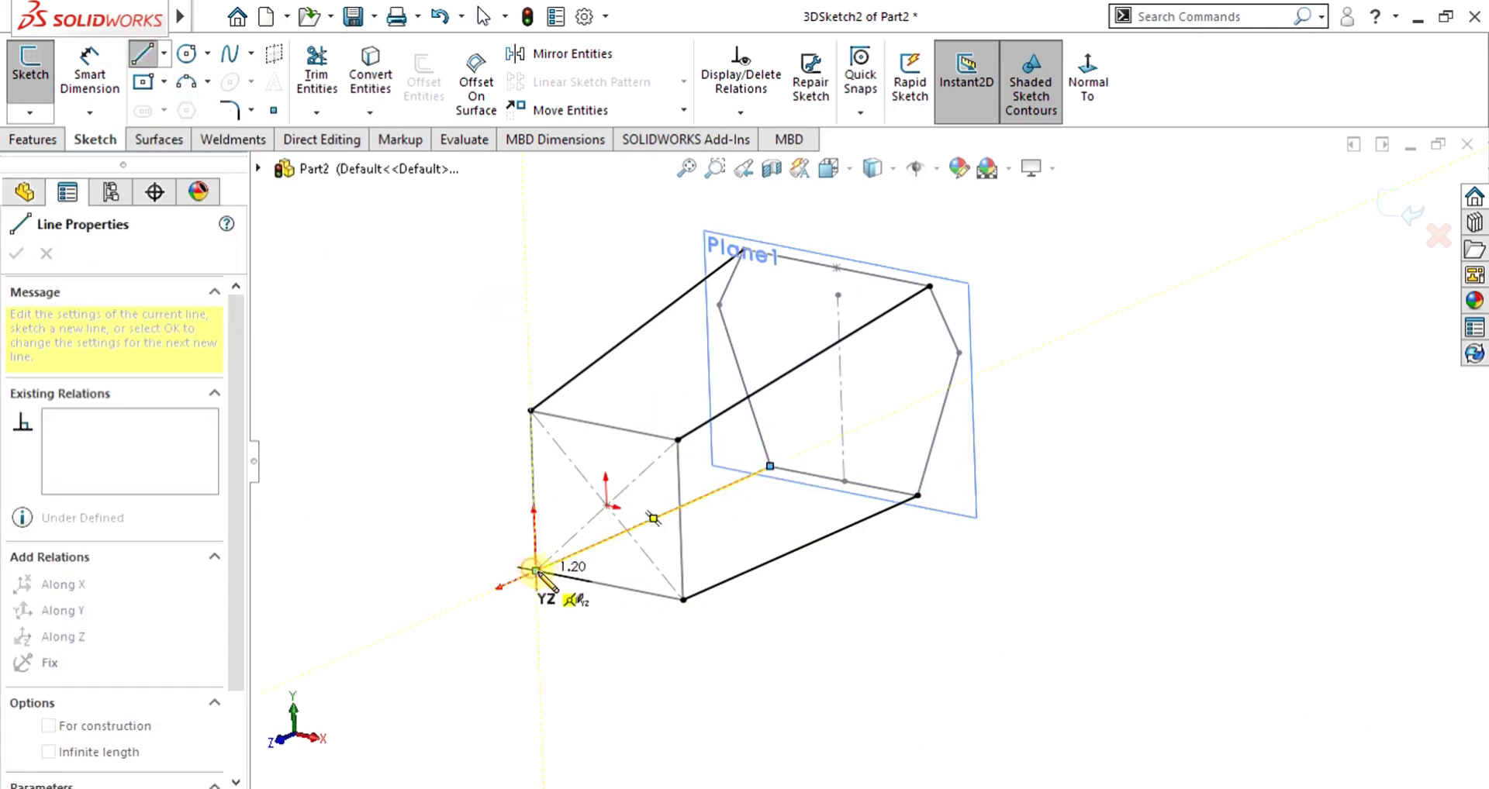
key(Escape)
- Draw a fifth line from the hexagon's right vertex to the square's side, orbiting to reach it
mouse_move(757, 582)
middle_down()
mouse_move(935, 515)
mouse_move(970, 600)
mouse_move(811, 584)
mouse_move(738, 626)
mouse_move(764, 644)
middle_up()
click(142, 55)
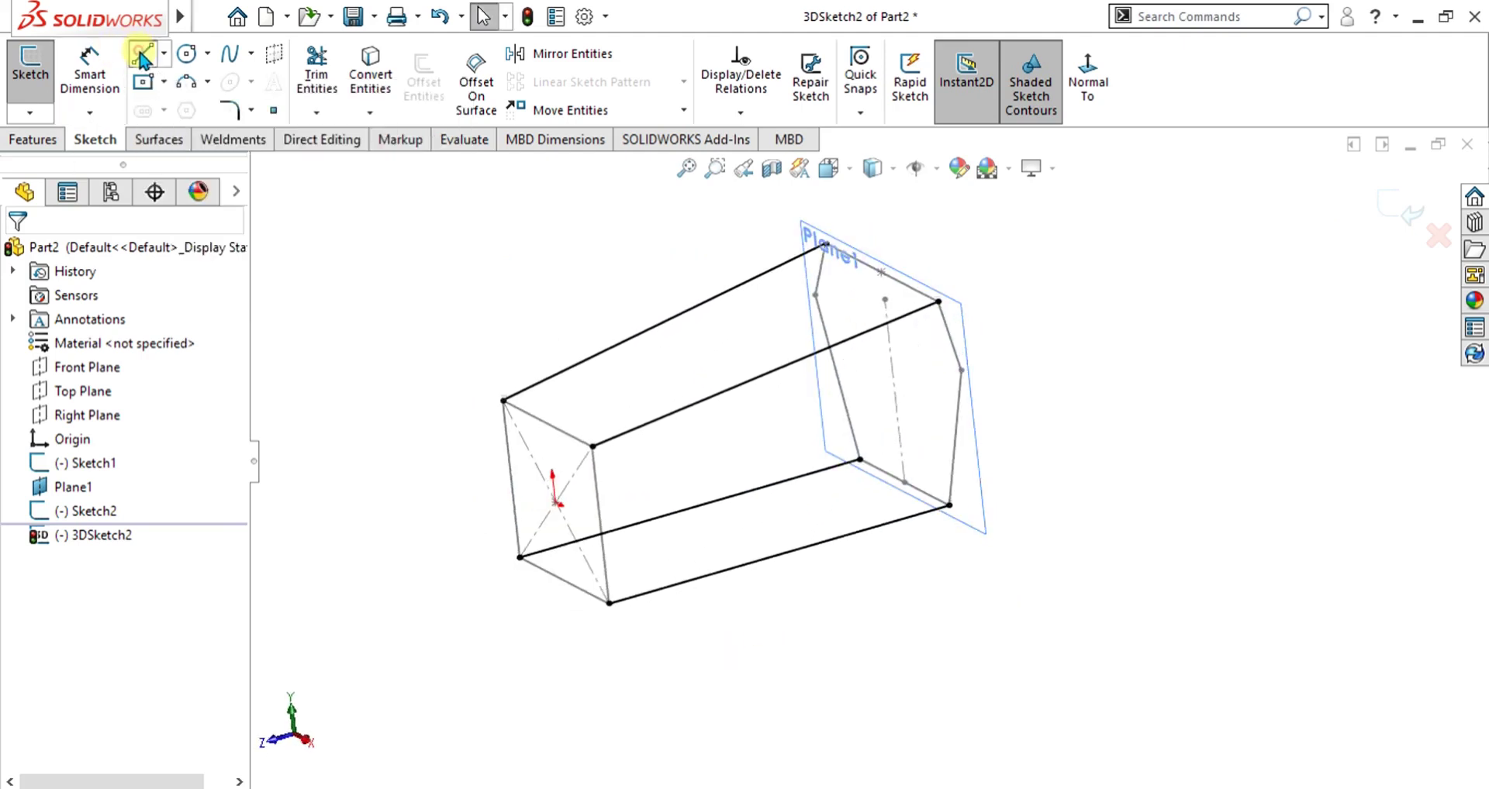
click(962, 371)
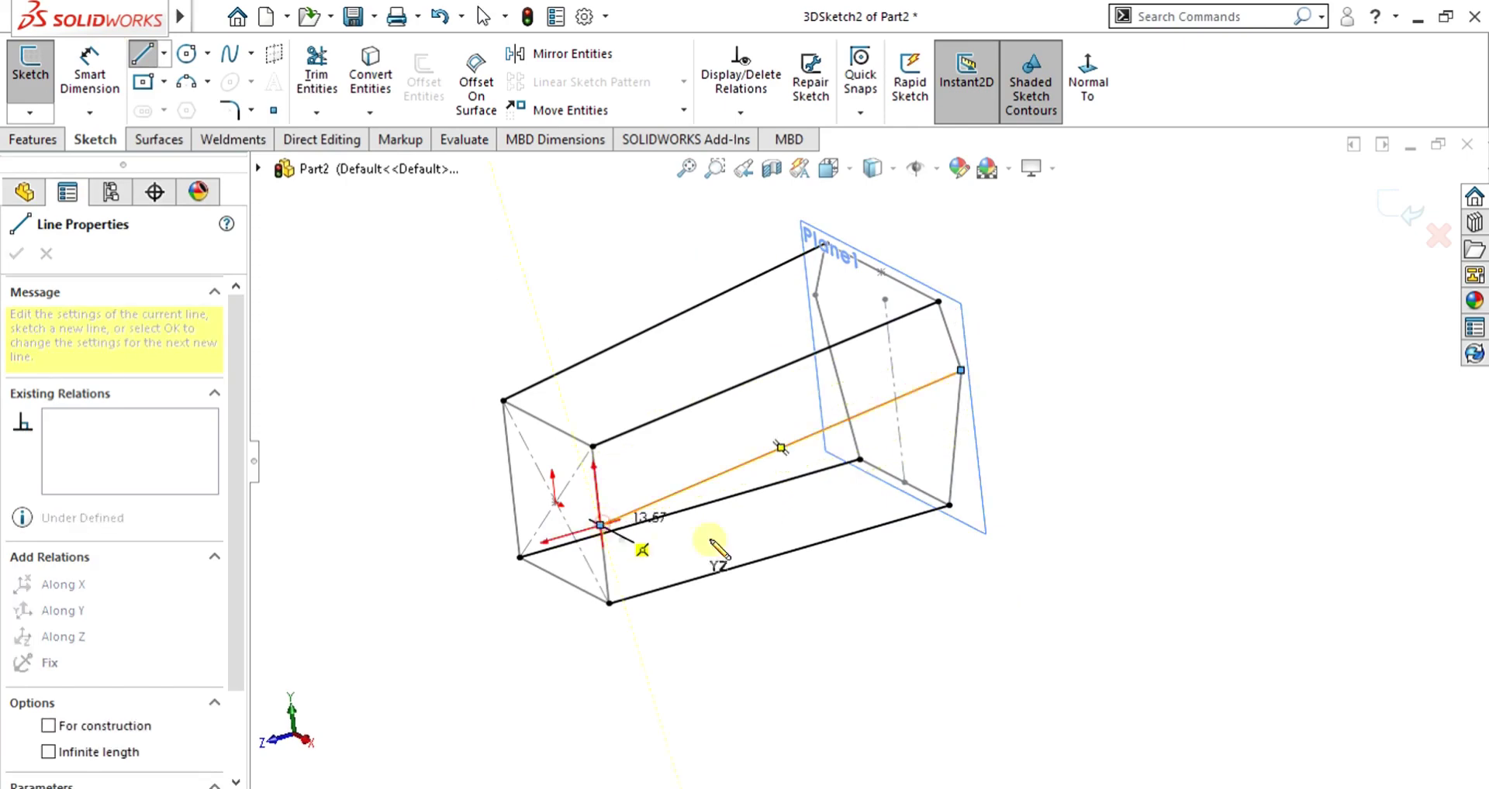
click(710, 541)
key(Escape)
mouse_move(751, 532)
middle_down()
mouse_move(831, 445)
mouse_move(1100, 440)
mouse_move(961, 421)
mouse_move(840, 375)
mouse_move(744, 451)
mouse_move(705, 455)
mouse_move(891, 385)
mouse_move(980, 444)
mouse_move(987, 374)
mouse_move(959, 449)
mouse_move(876, 423)
middle_up()
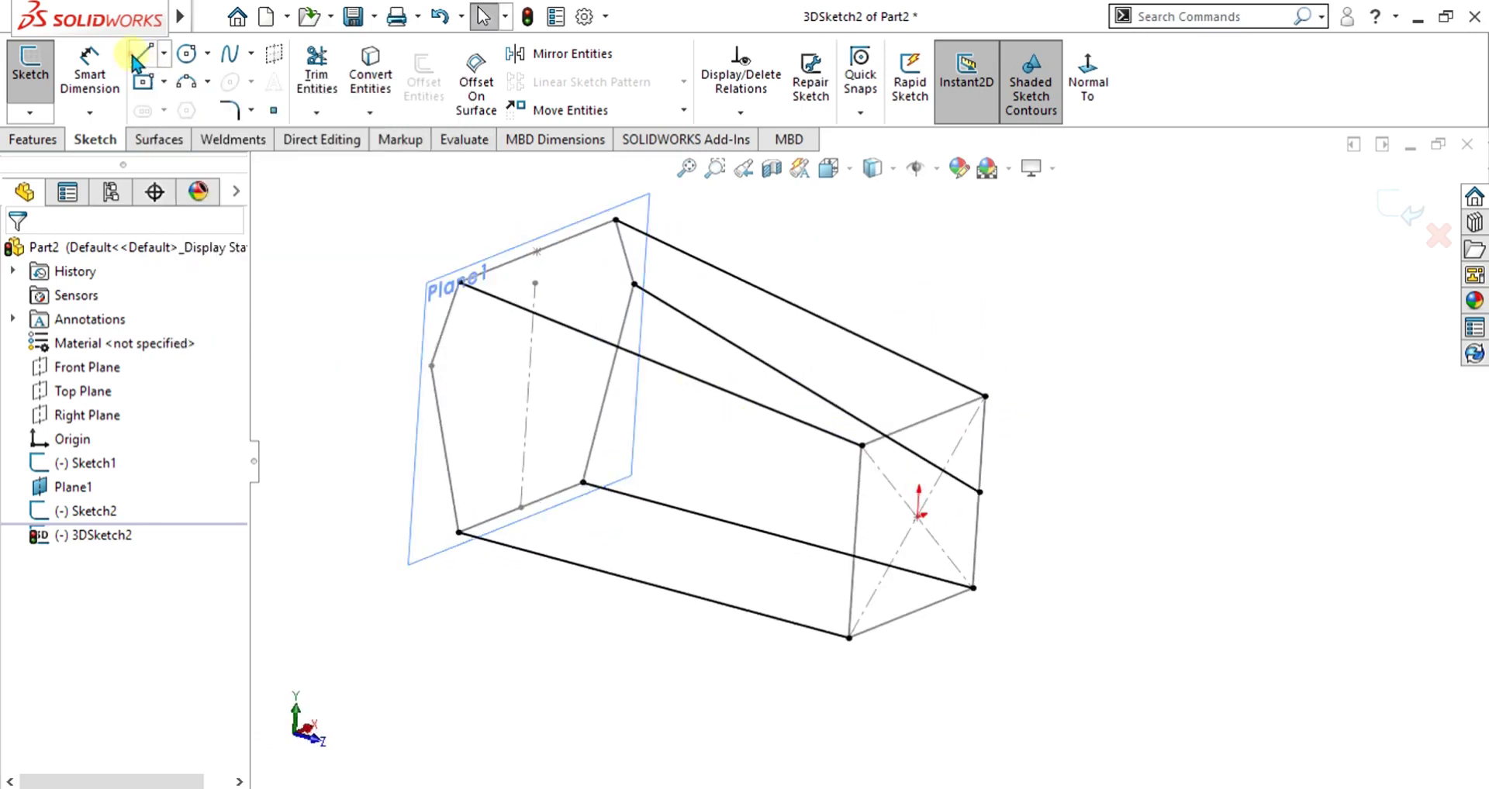